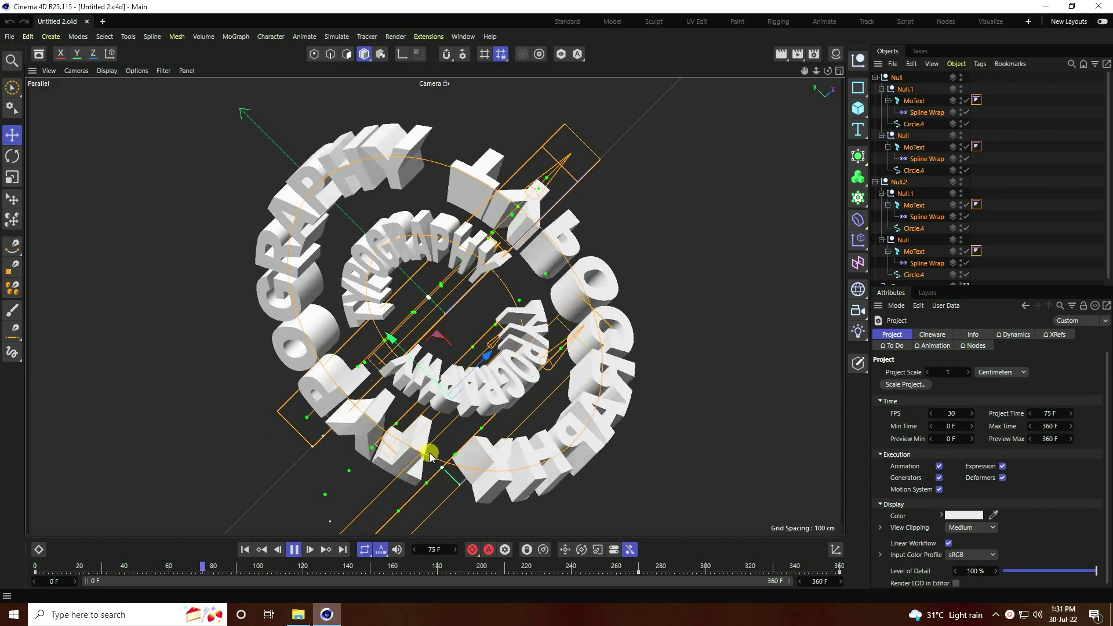
Step: Deselect everything and play back the looping TYPOGRAPHY ring animation, then pause it
{"action": "left_click", "coordinate": [1019, 271]}
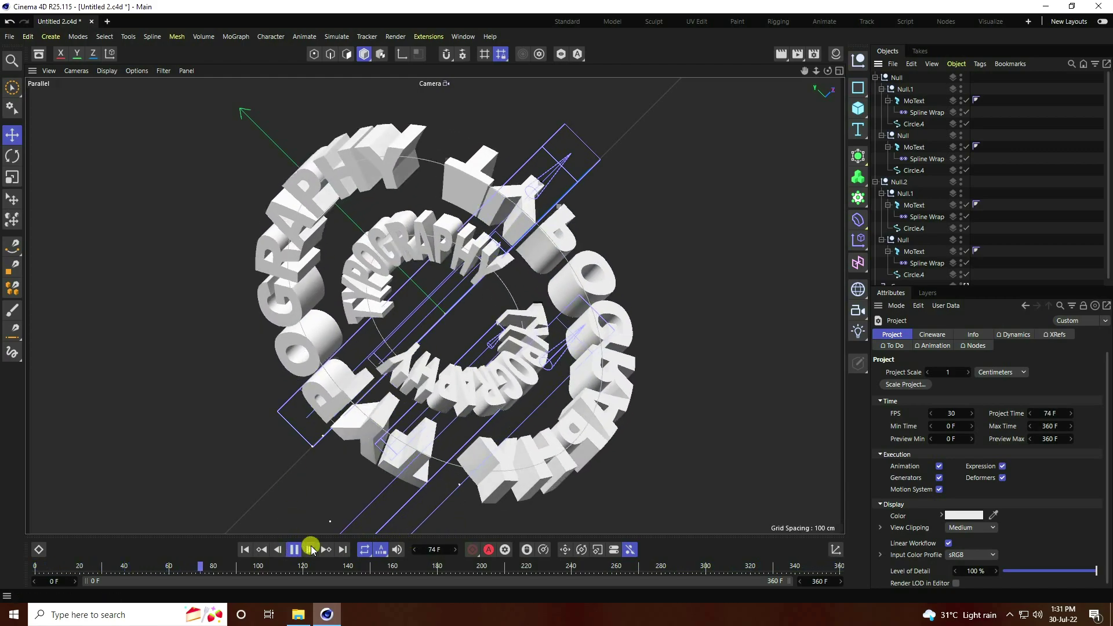
{"action": "left_click", "coordinate": [294, 549]}
{"action": "left_click", "coordinate": [244, 549]}
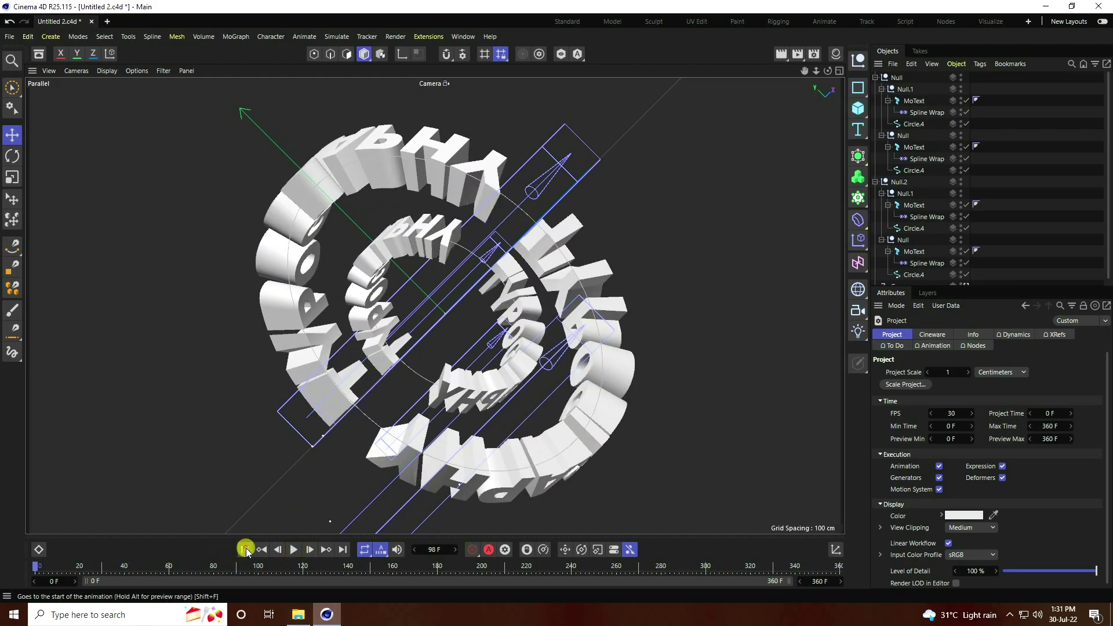
{"action": "left_click", "coordinate": [293, 549]}
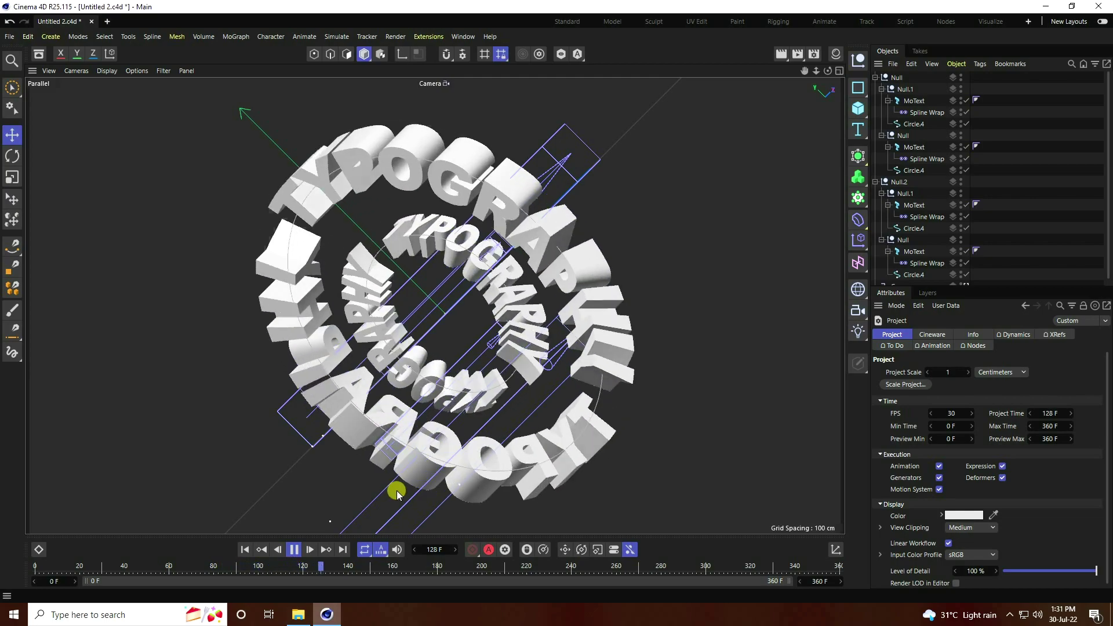
{"action": "left_click", "coordinate": [293, 549]}
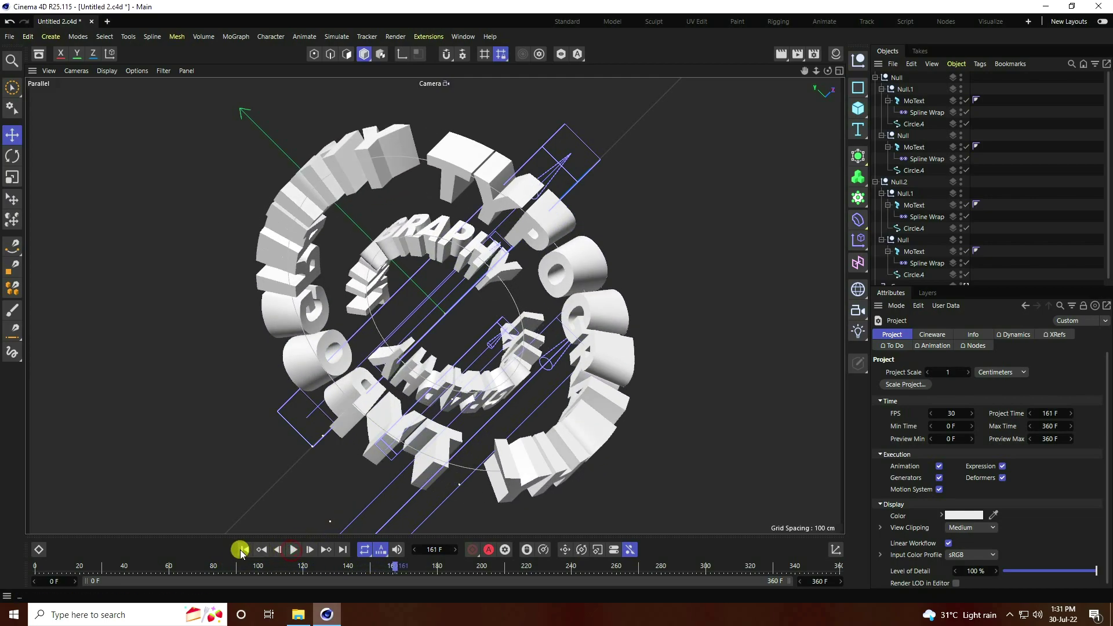
Step: Rewind to frame 0 and start a new empty project, Untitled 2
{"action": "left_click", "coordinate": [245, 549]}
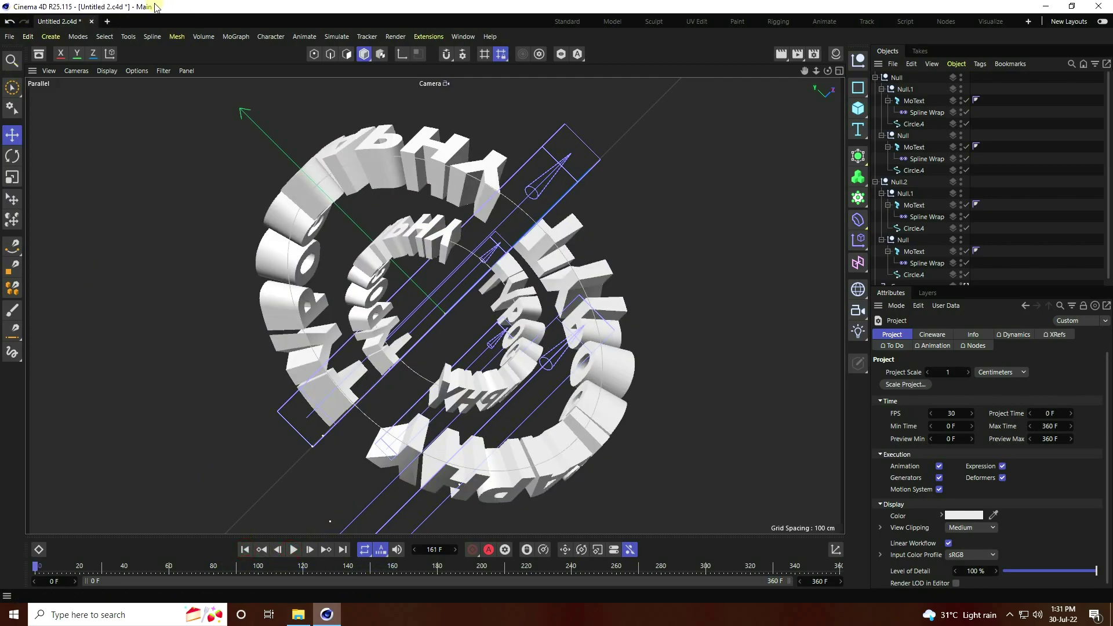
{"action": "left_click", "coordinate": [106, 22]}
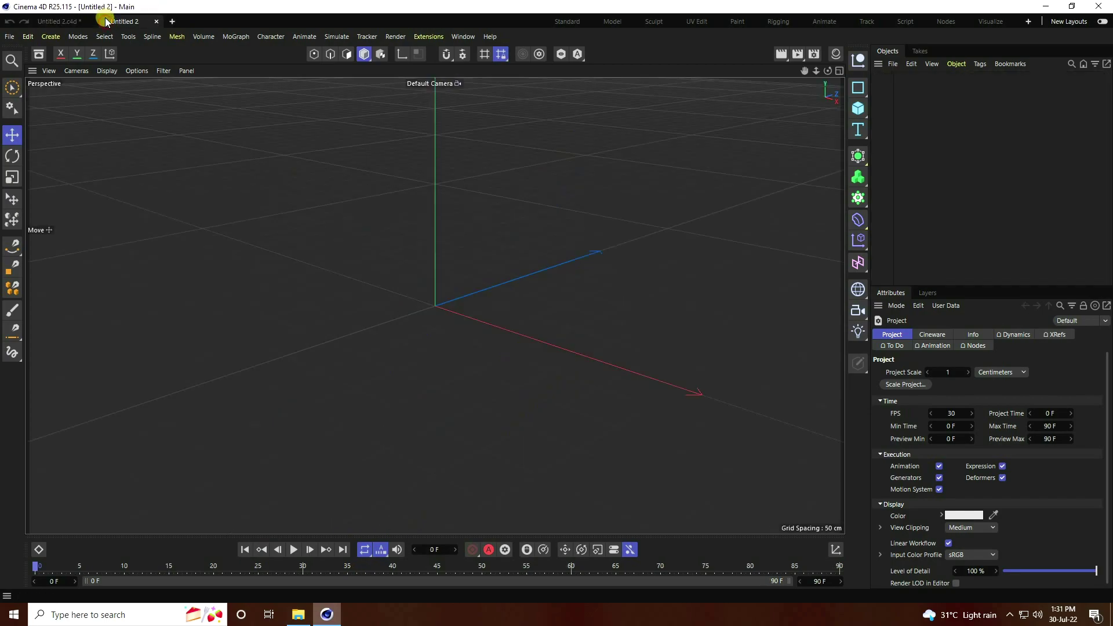
Step: In the Standard layout, add a Circle spline, make it editable and uncheck Close Spline
{"action": "left_click", "coordinate": [551, 23]}
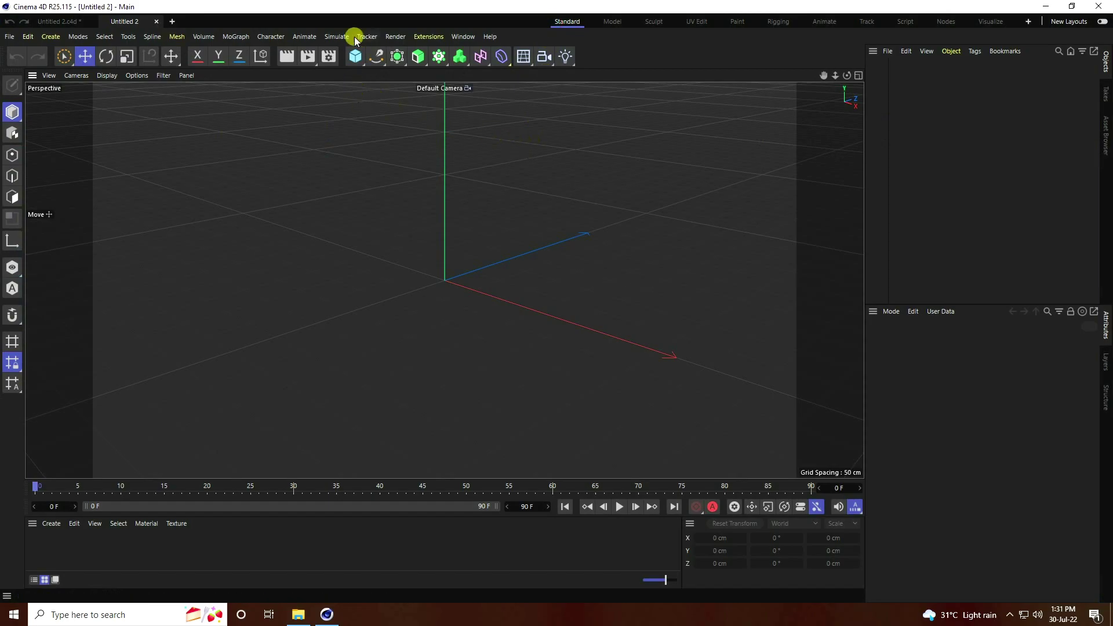
{"action": "left_click", "coordinate": [375, 55]}
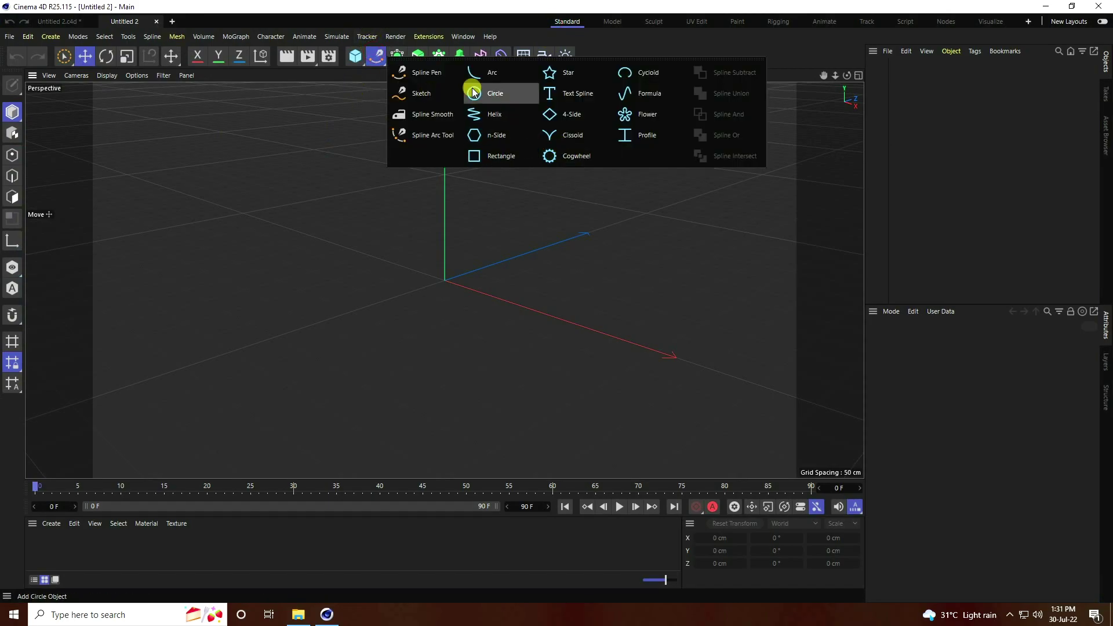
{"action": "left_click", "coordinate": [501, 93]}
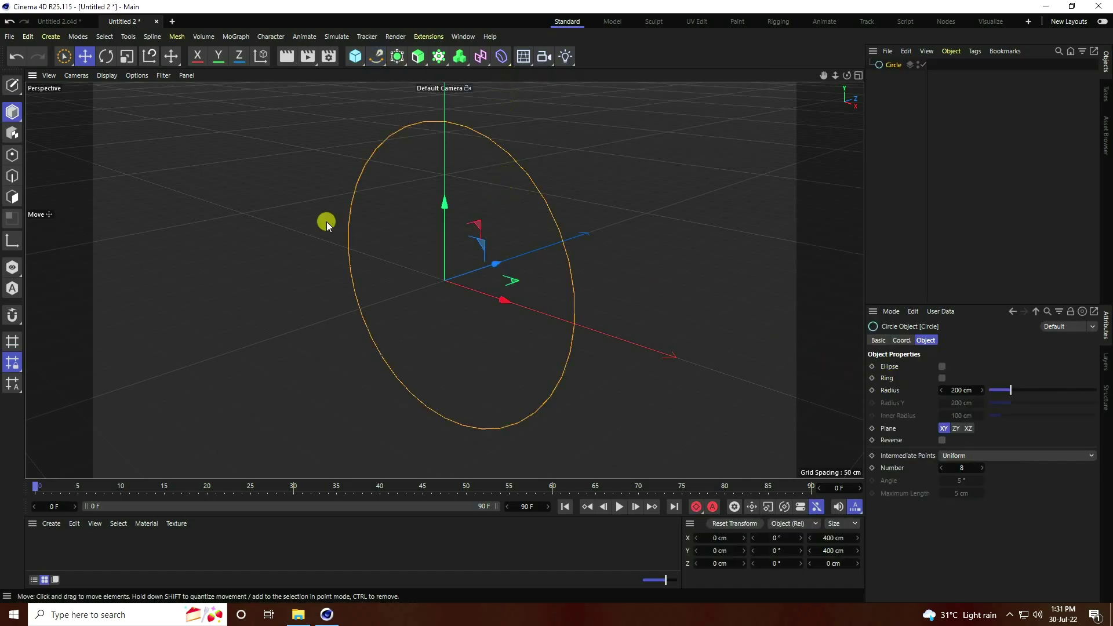
{"action": "left_click", "coordinate": [13, 85]}
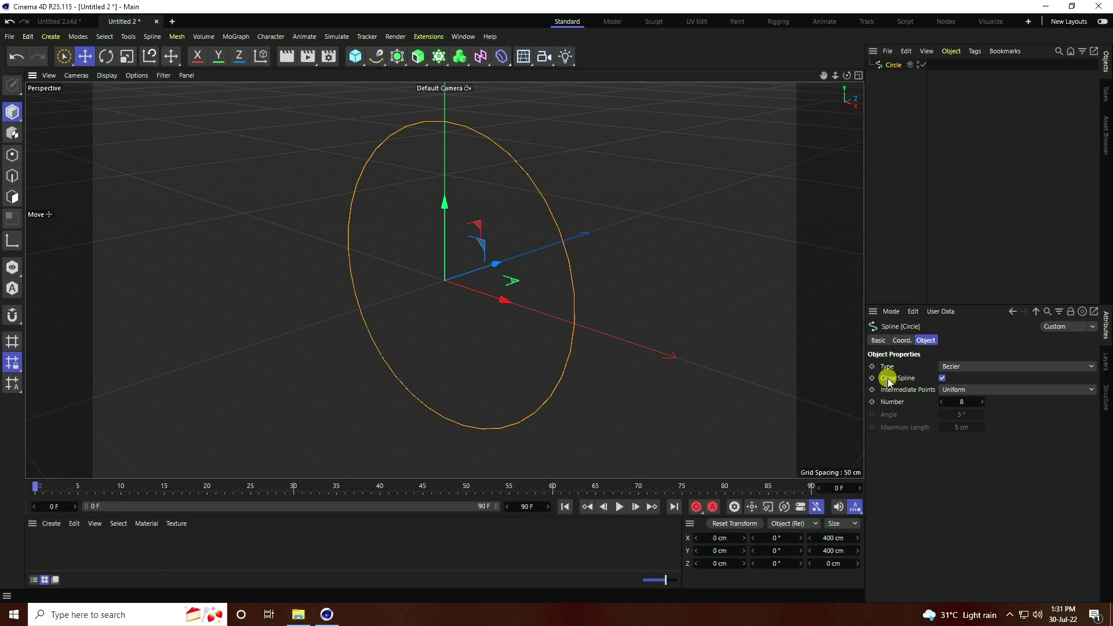
{"action": "left_click", "coordinate": [941, 378]}
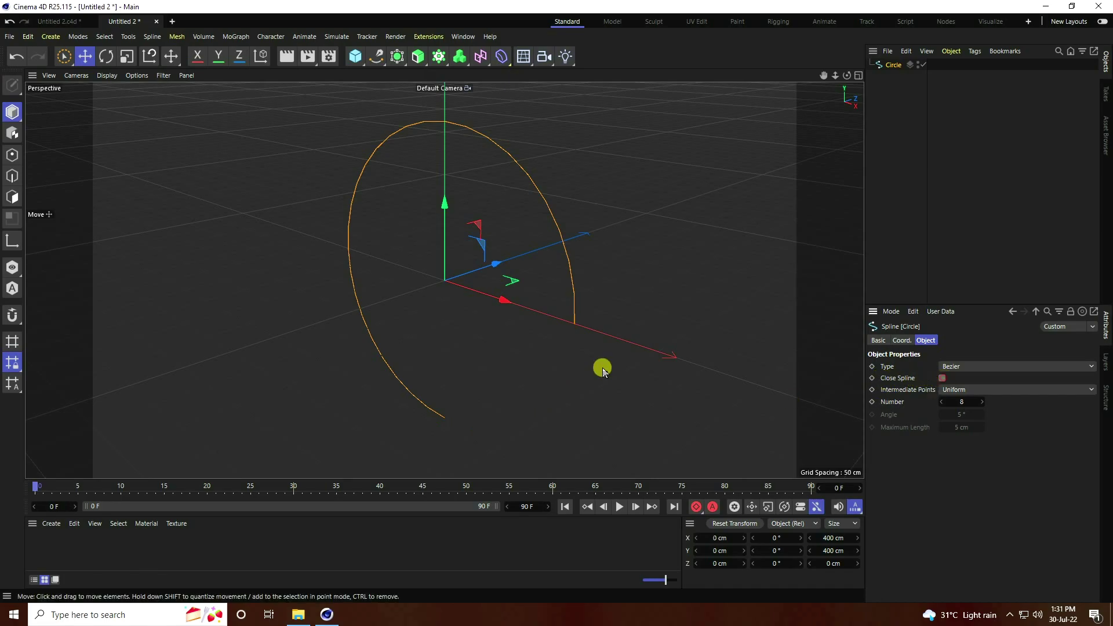
Step: Delete one end point of the circle in Points mode to leave an open arc
{"action": "left_click", "coordinate": [11, 154]}
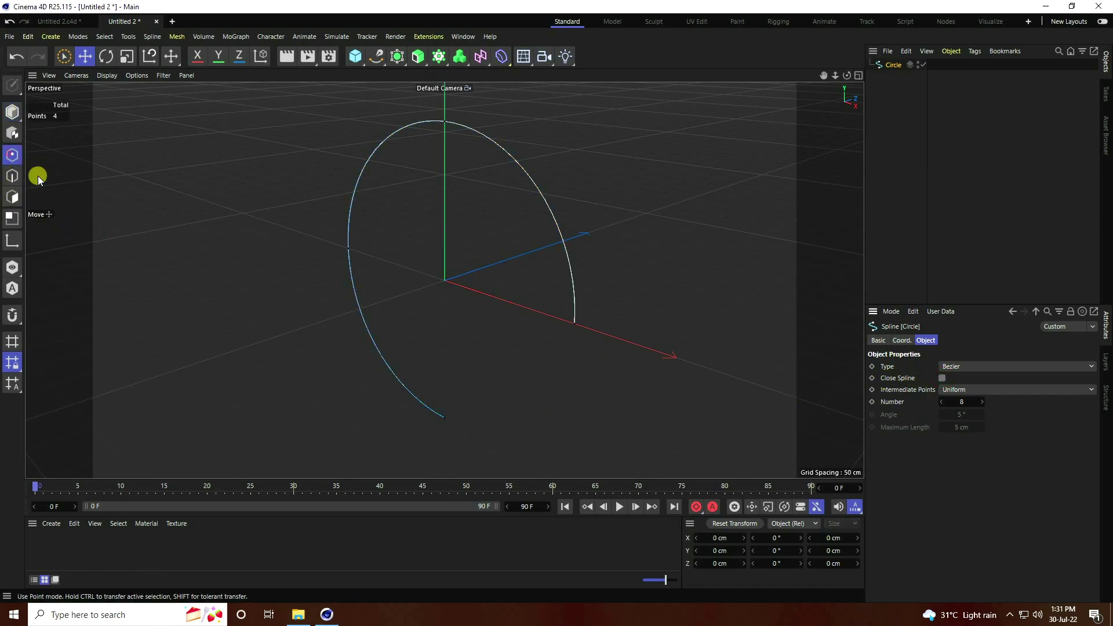
{"action": "left_click", "coordinate": [447, 415]}
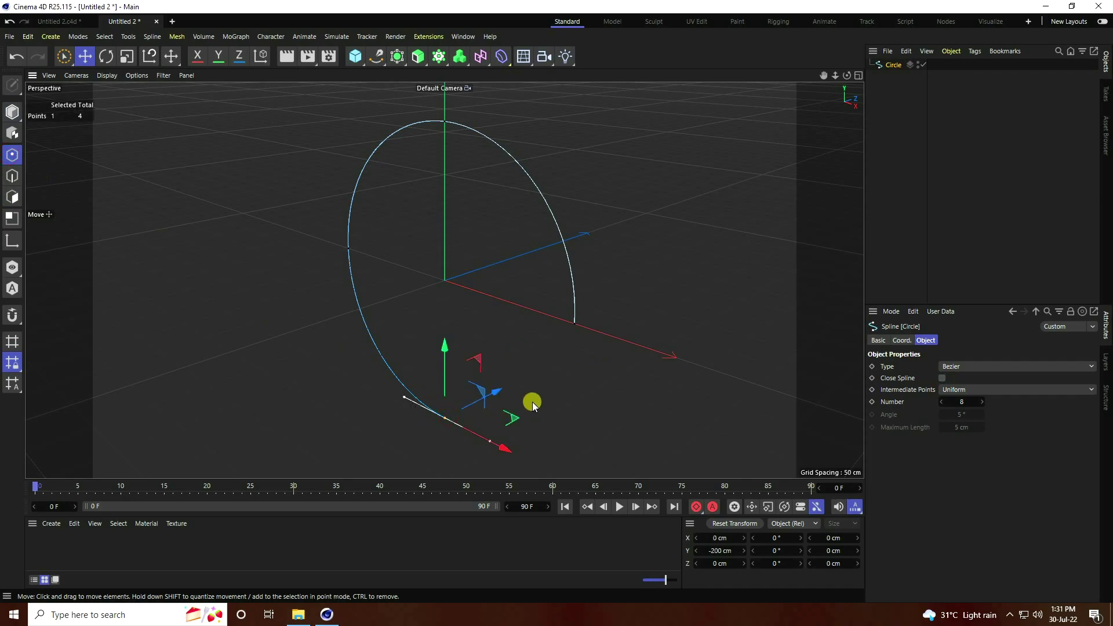
{"action": "key", "text": "Delete"}
{"action": "left_click", "coordinate": [11, 111]}
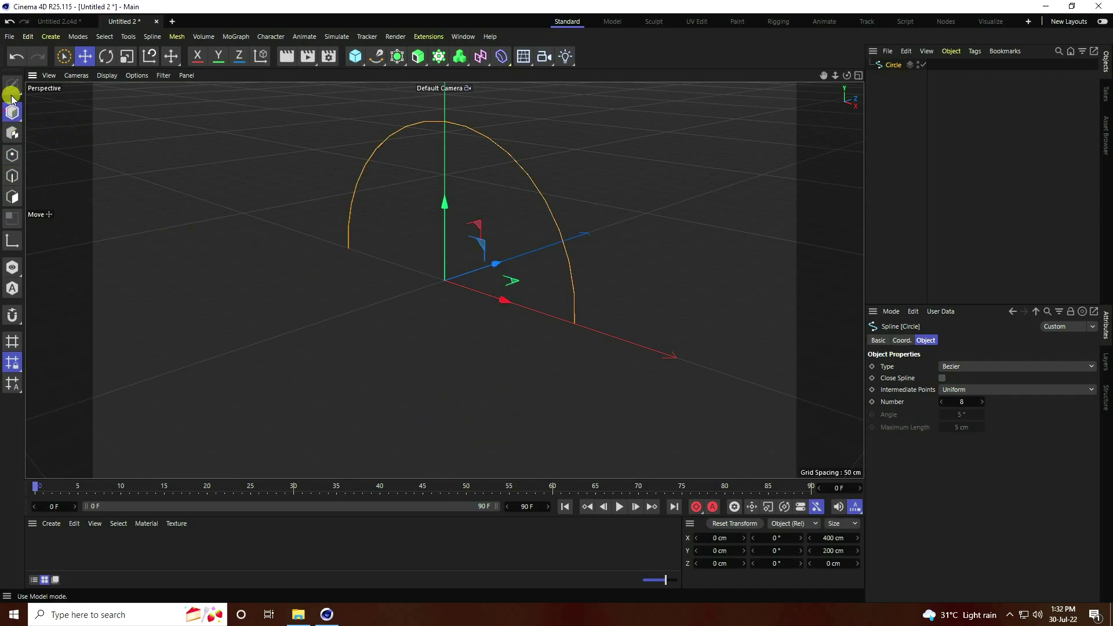
{"action": "left_click", "coordinate": [84, 58]}
{"action": "scroll", "coordinate": [515, 207], "scroll_direction": "up", "scroll_amount": 5}
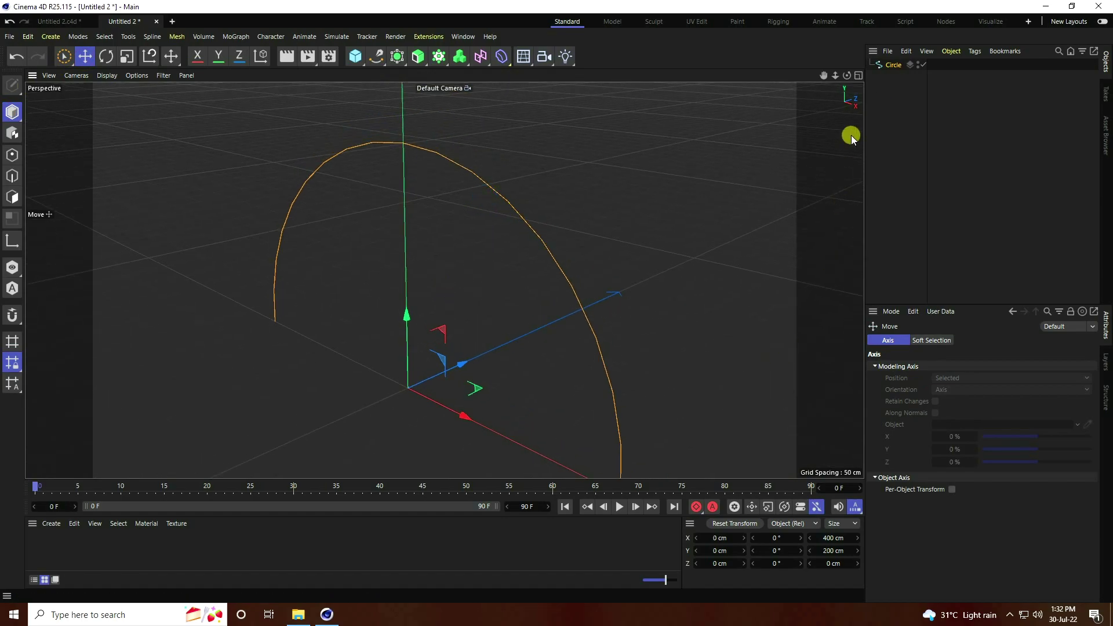
Step: Set the arc's Intermediate Points to Subdivided
{"action": "left_click", "coordinate": [892, 65]}
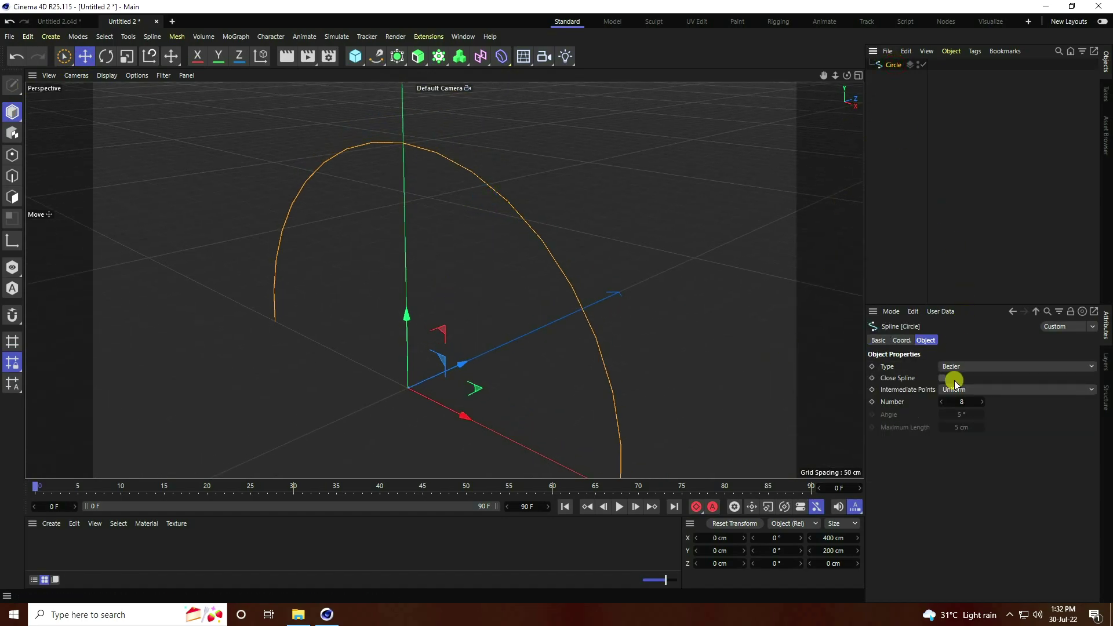
{"action": "left_click", "coordinate": [969, 392]}
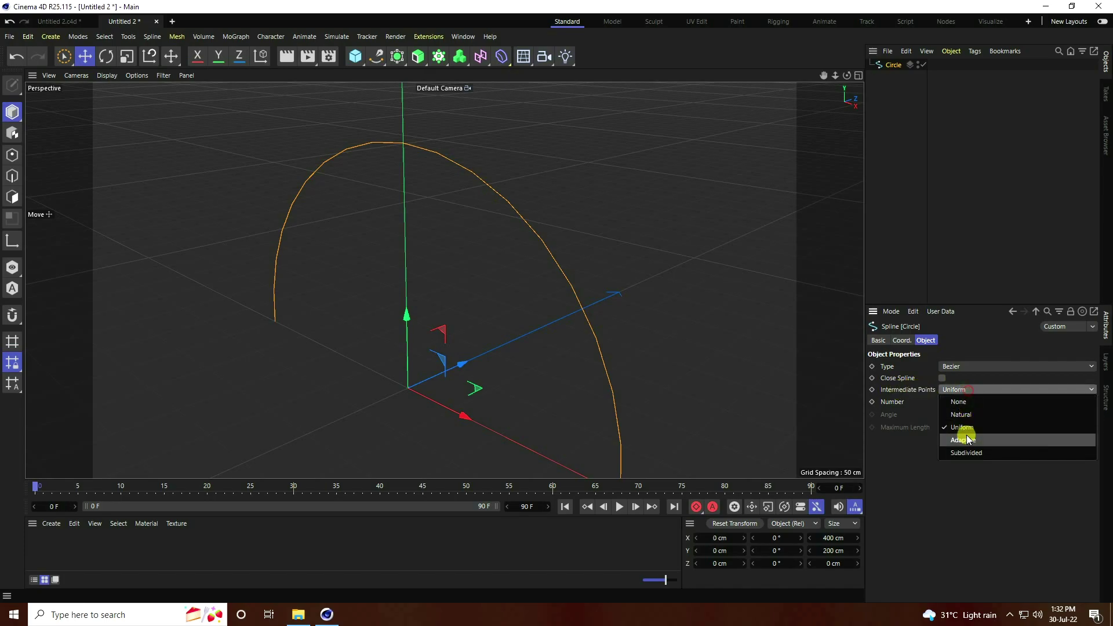
{"action": "left_click", "coordinate": [955, 449]}
{"action": "scroll", "coordinate": [474, 250], "scroll_direction": "down", "scroll_amount": 2}
Step: Duplicate the arc spline with Ctrl+C/Ctrl+V, undoing a stray move of the copy
{"action": "left_click_drag", "start_coordinate": [474, 250], "coordinate": [373, 333], "text": "alt"}
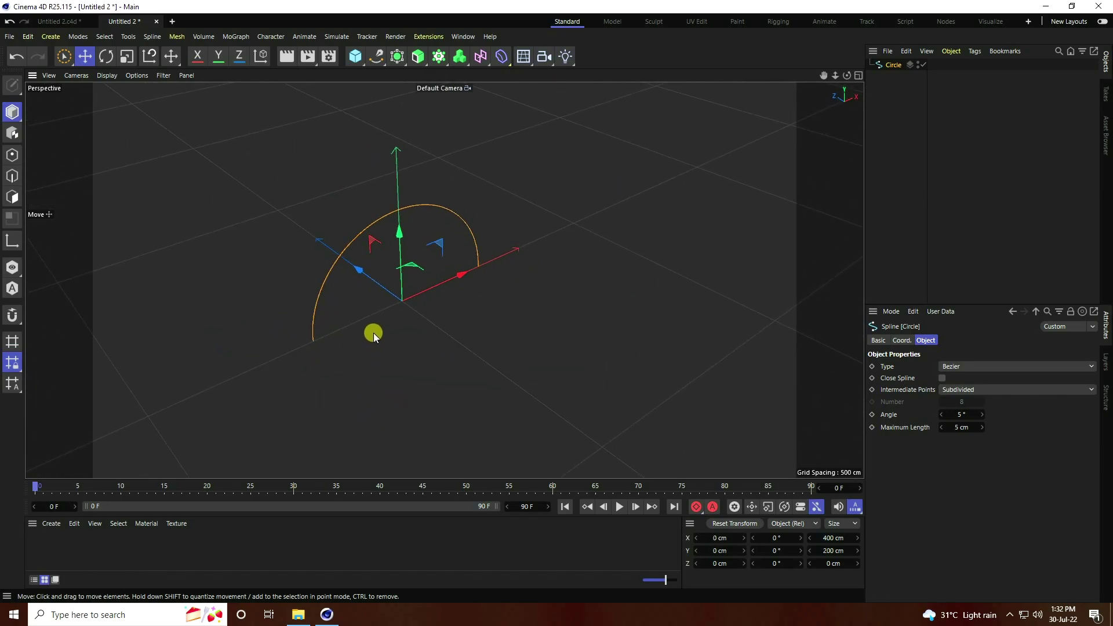
{"action": "key", "text": "ctrl+z"}
{"action": "key", "text": "ctrl+c"}
{"action": "key", "text": "ctrl+v"}
{"action": "left_click_drag", "start_coordinate": [362, 283], "coordinate": [377, 281]}
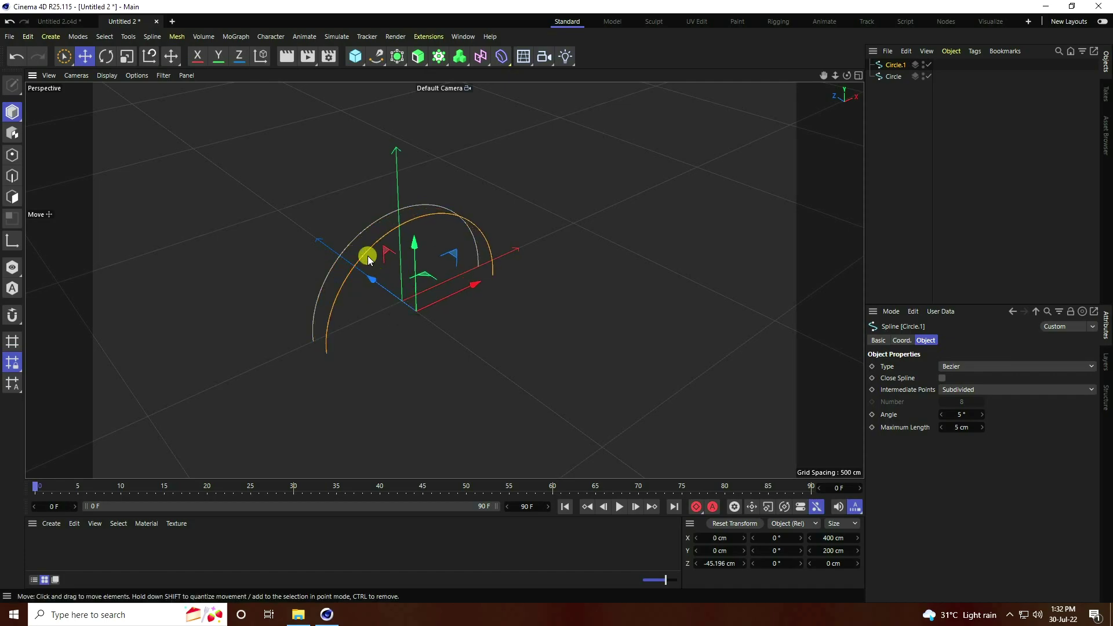
{"action": "scroll", "coordinate": [342, 279], "scroll_direction": "up", "scroll_amount": 2}
{"action": "key", "text": "ctrl+z"}
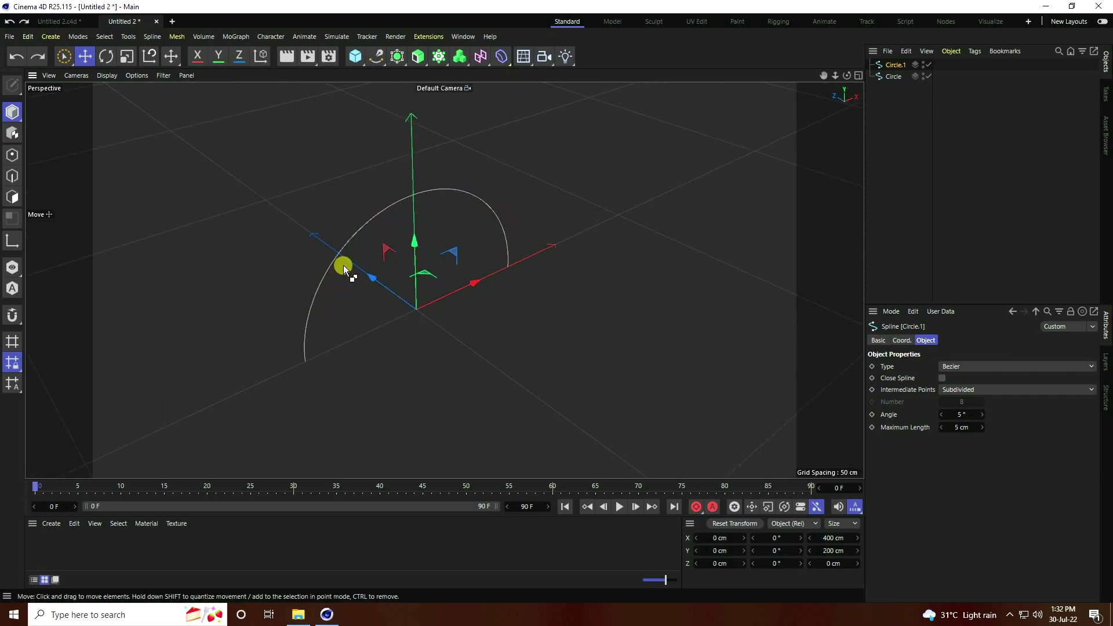
Step: Rotate the copied arc to 180°
{"action": "left_click", "coordinate": [107, 56]}
{"action": "left_click_drag", "start_coordinate": [440, 302], "coordinate": [454, 402]}
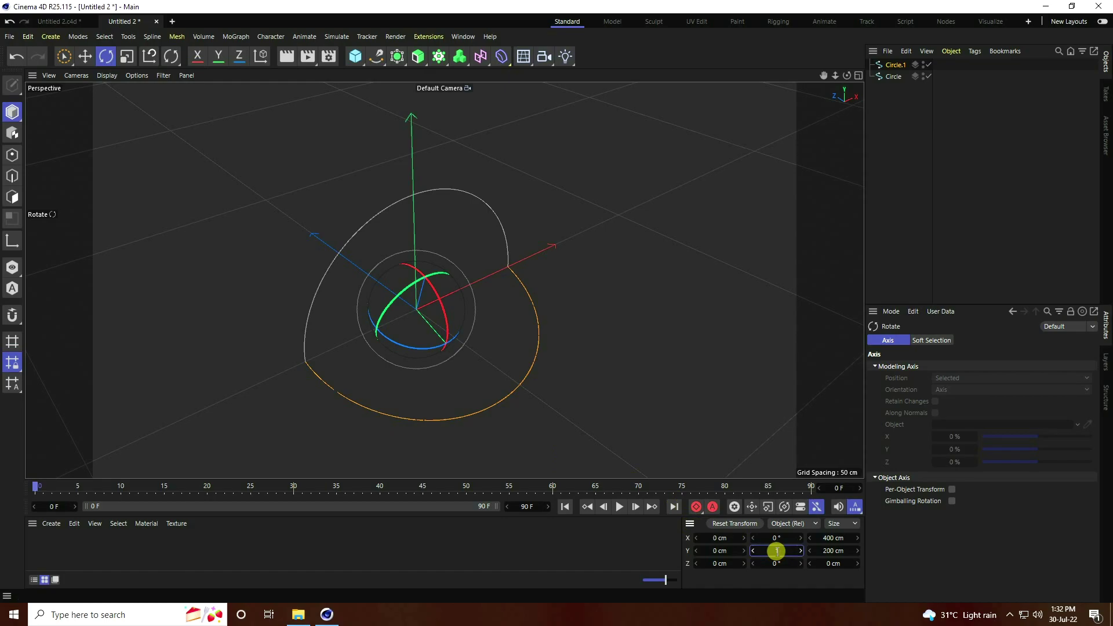
{"action": "left_click", "coordinate": [777, 550]}
{"action": "type", "text": "180"}
{"action": "key", "text": "Return"}
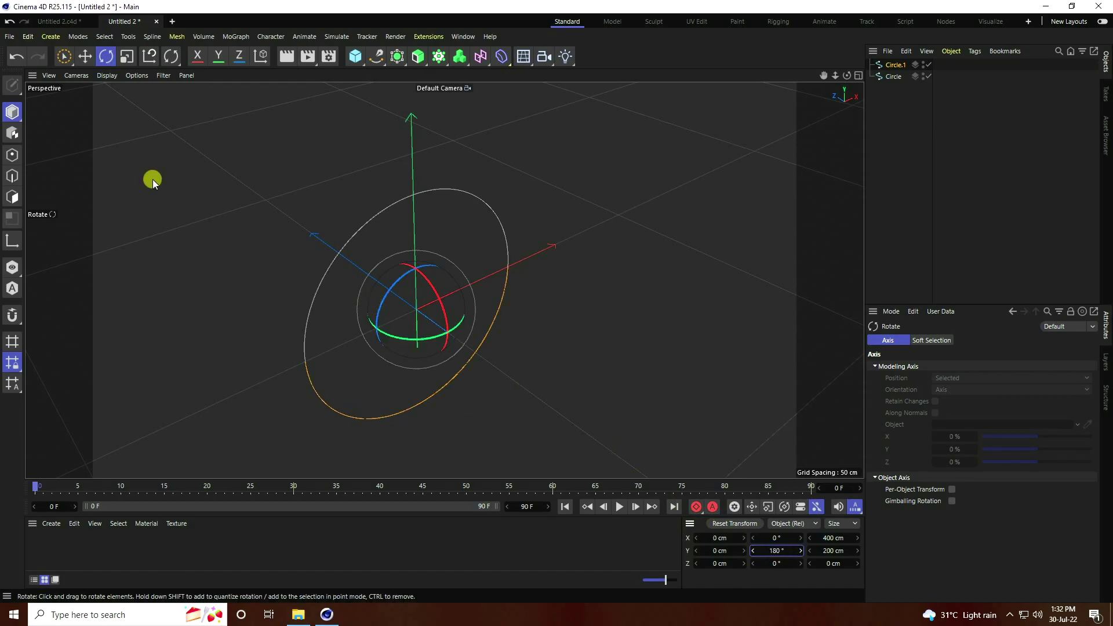
Step: Position the copy at X 200 cm and Z -200 cm
{"action": "left_click", "coordinate": [87, 57]}
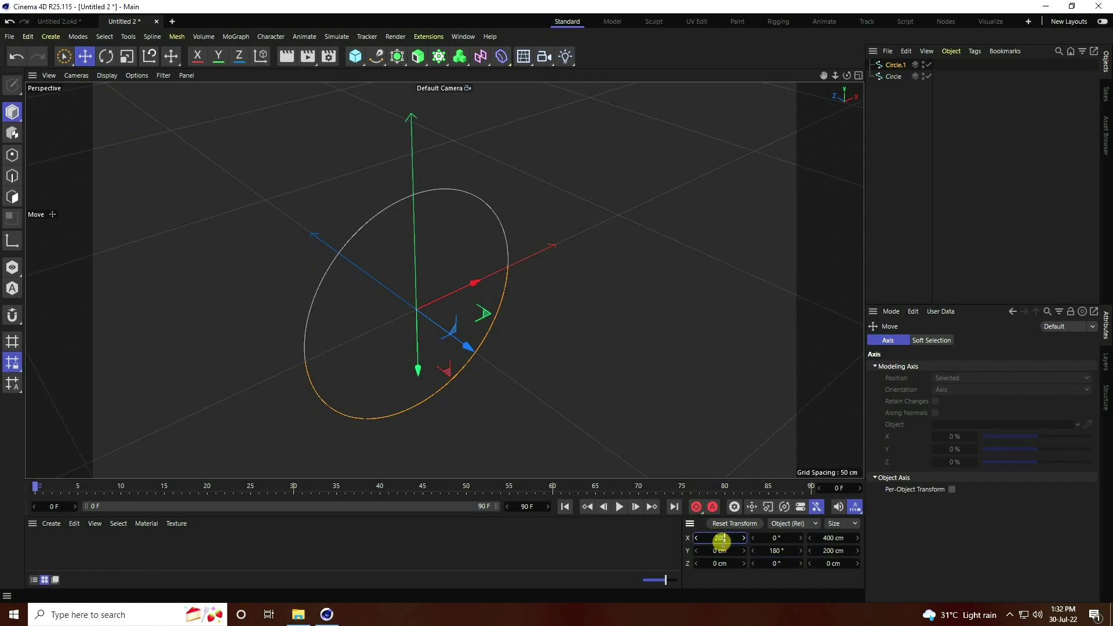
{"action": "key", "text": "Return"}
{"action": "key", "text": "Tab"}
{"action": "key", "text": "Tab"}
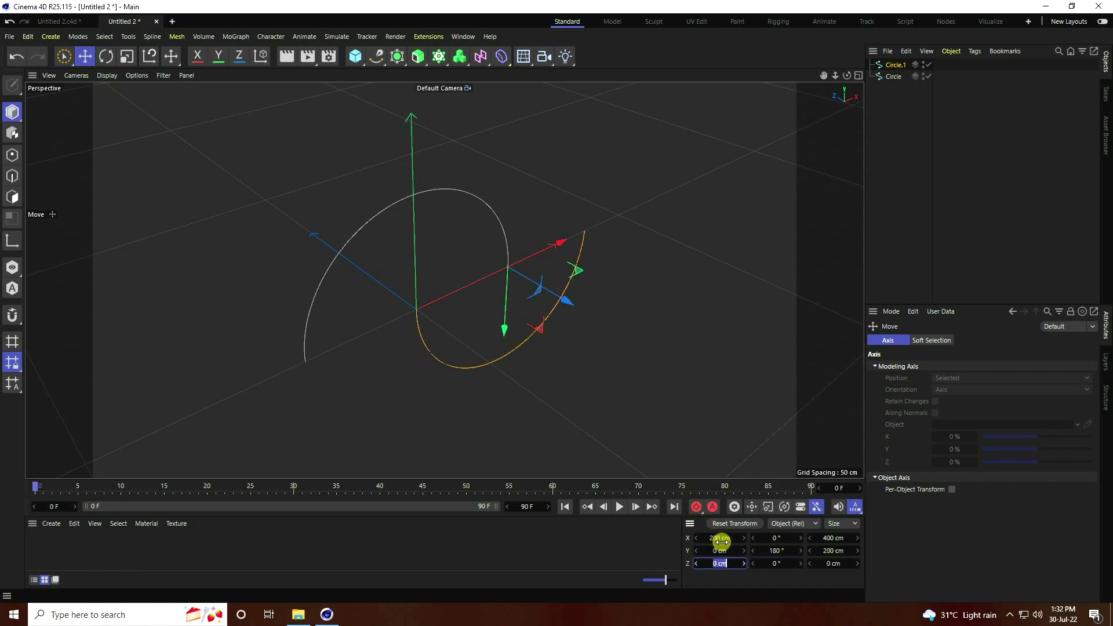
{"action": "type", "text": "-200"}
{"action": "key", "text": "Return"}
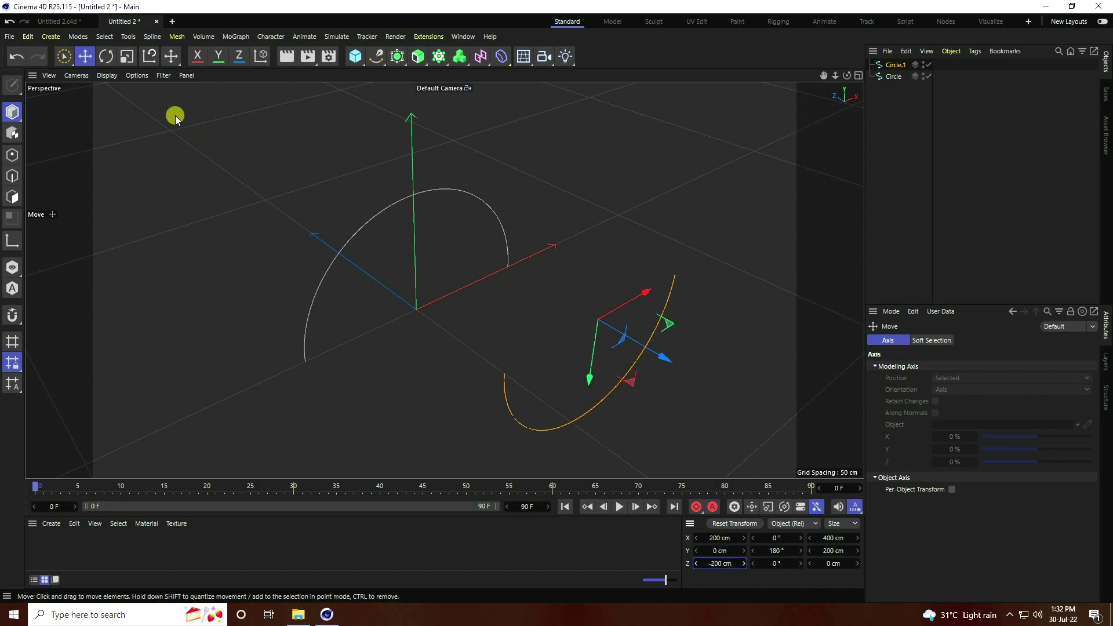
Step: Rotate the copy -90° about another axis so it continues the curve, then deselect it
{"action": "left_click", "coordinate": [107, 56]}
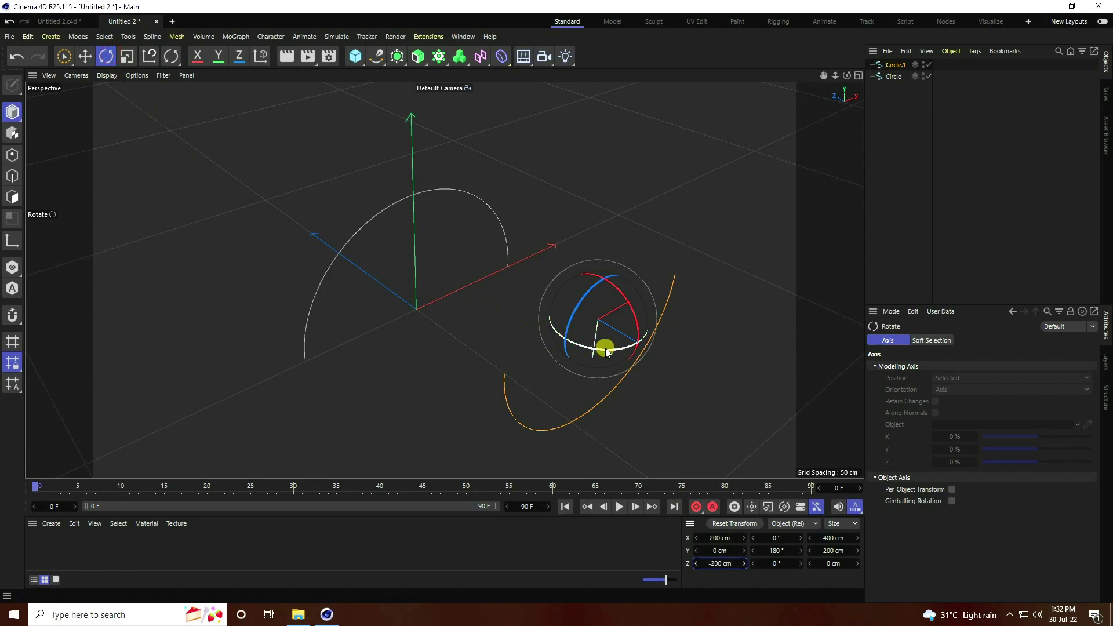
{"action": "left_click_drag", "start_coordinate": [605, 348], "coordinate": [426, 331]}
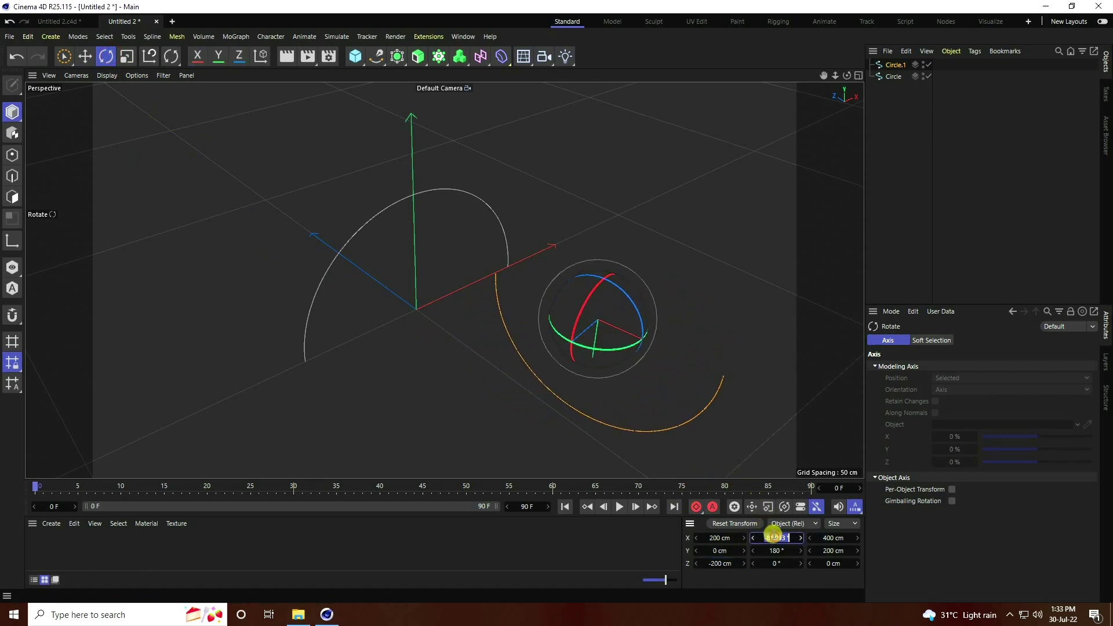
{"action": "key", "text": "Return"}
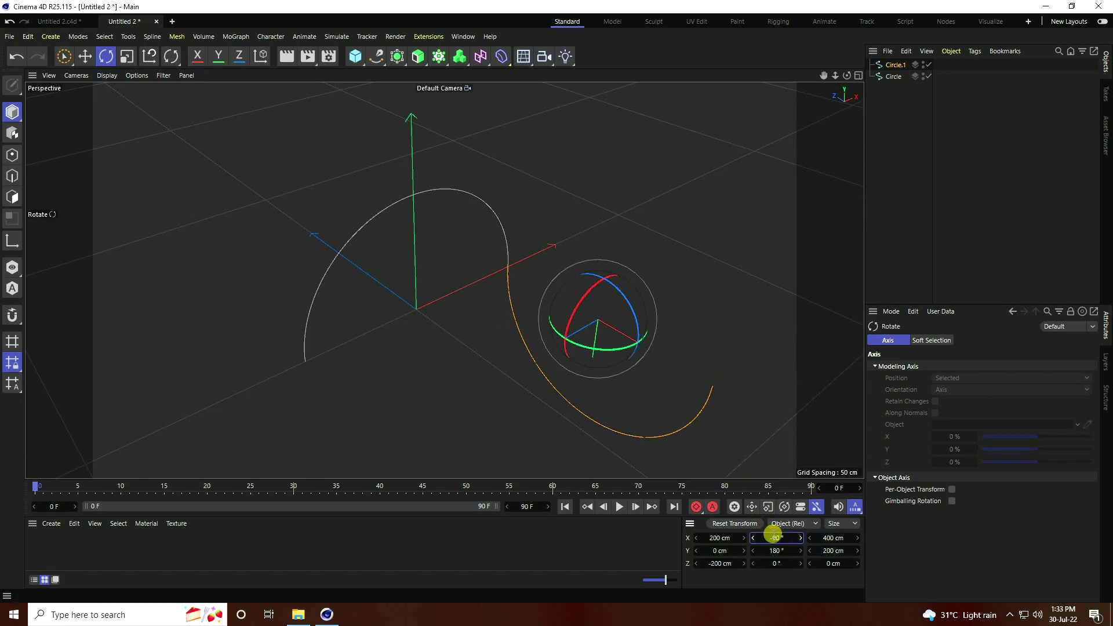
{"action": "left_click", "coordinate": [79, 55]}
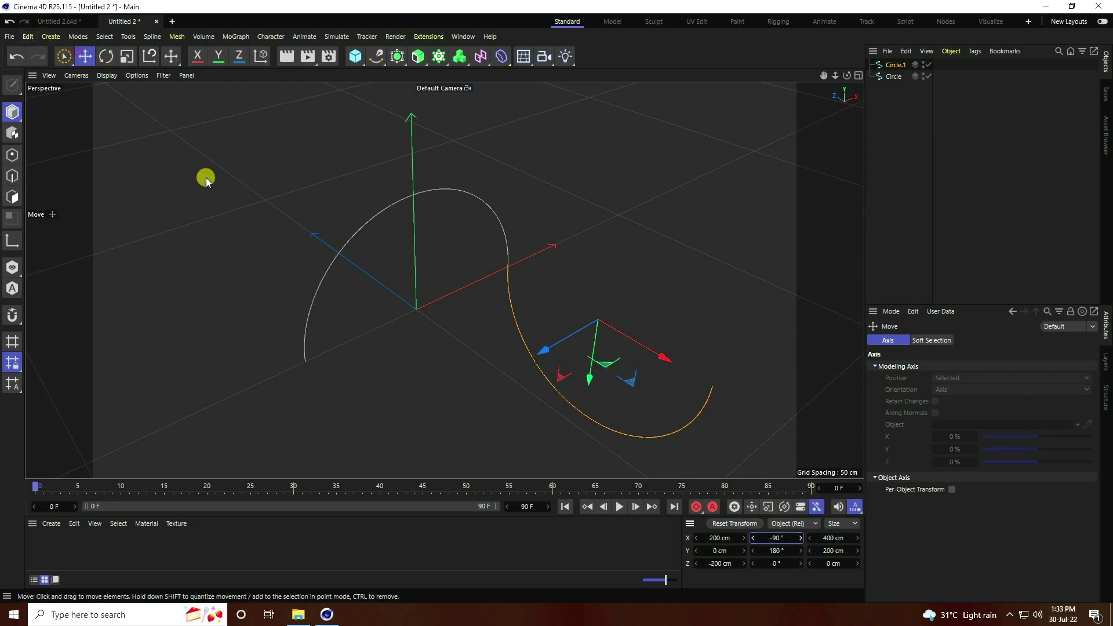
{"action": "left_click", "coordinate": [271, 160]}
{"action": "left_click_drag", "start_coordinate": [489, 320], "coordinate": [489, 226], "text": "alt"}
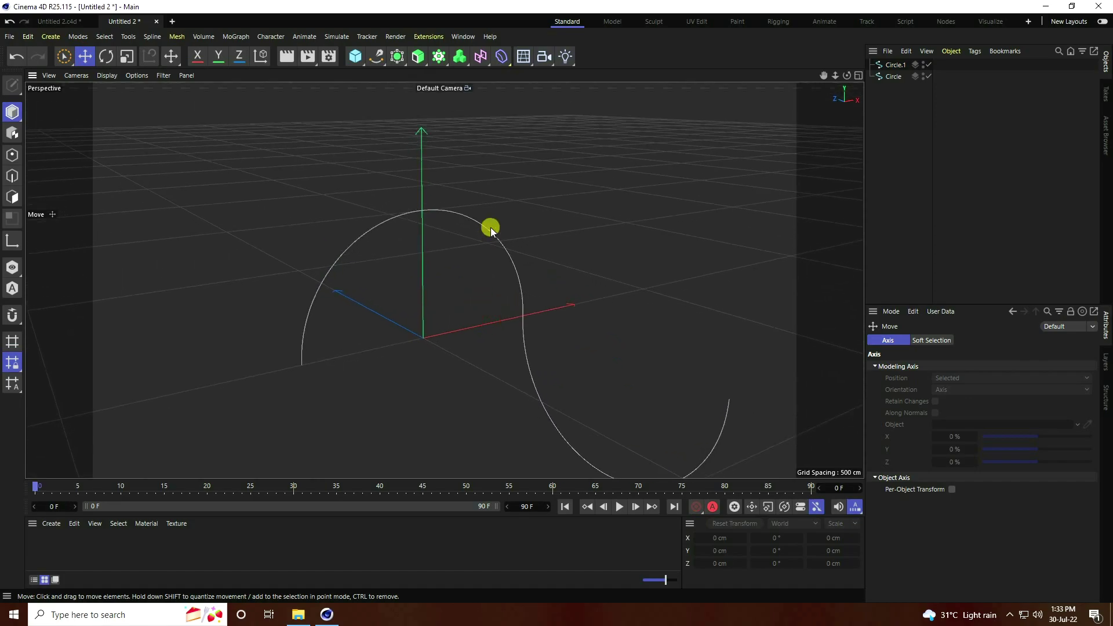
Step: Select both arcs, Circle and Circle.1
{"action": "left_click", "coordinate": [471, 226]}
{"action": "middle_click_drag", "start_coordinate": [508, 286], "coordinate": [487, 255], "text": "alt"}
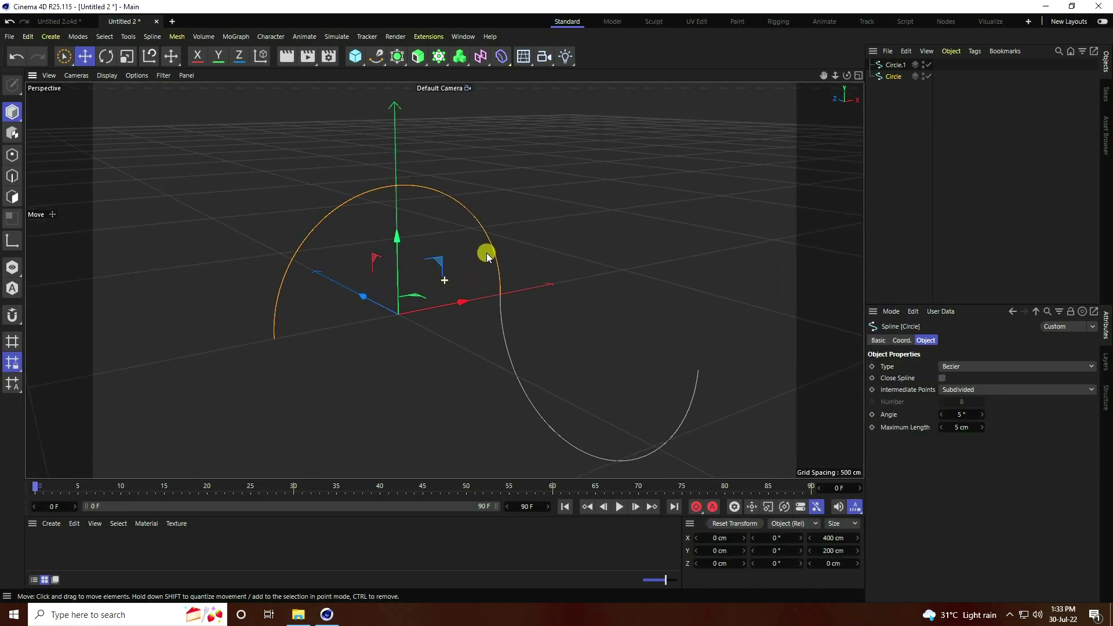
{"action": "left_click", "coordinate": [536, 415]}
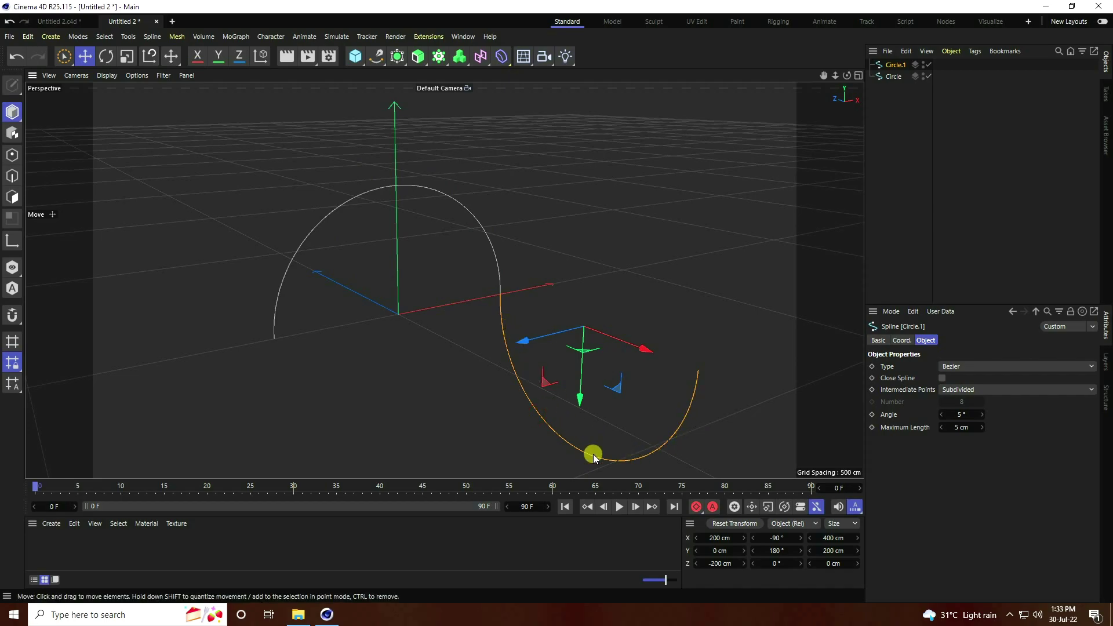
{"action": "right_click_drag", "start_coordinate": [393, 279], "coordinate": [381, 315], "text": "alt"}
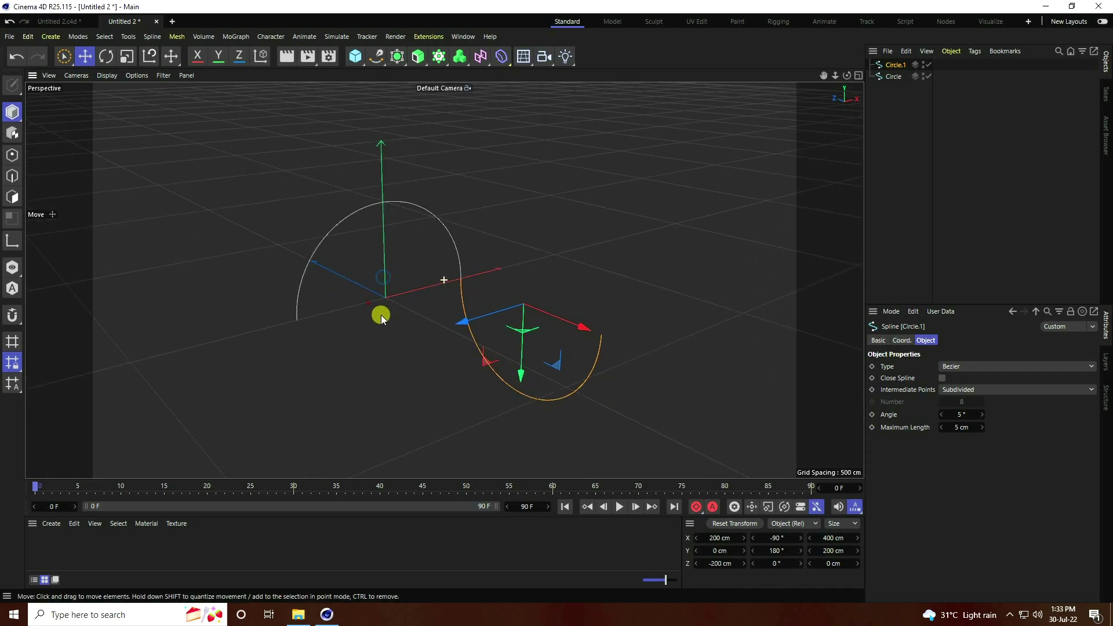
{"action": "left_click_drag", "start_coordinate": [381, 315], "coordinate": [415, 301], "text": "alt"}
{"action": "left_click_drag", "start_coordinate": [872, 112], "coordinate": [908, 50]}
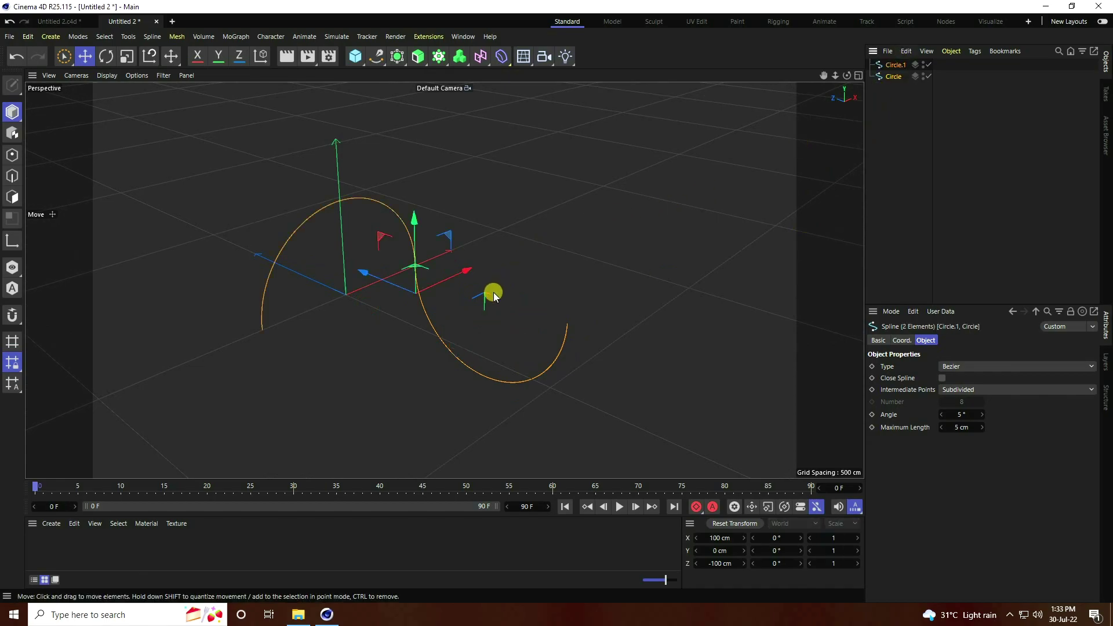
Step: Duplicate both arcs and place the copies at X 500 cm, Z -500 cm
{"action": "key", "text": "ctrl+c"}
{"action": "key", "text": "ctrl+v"}
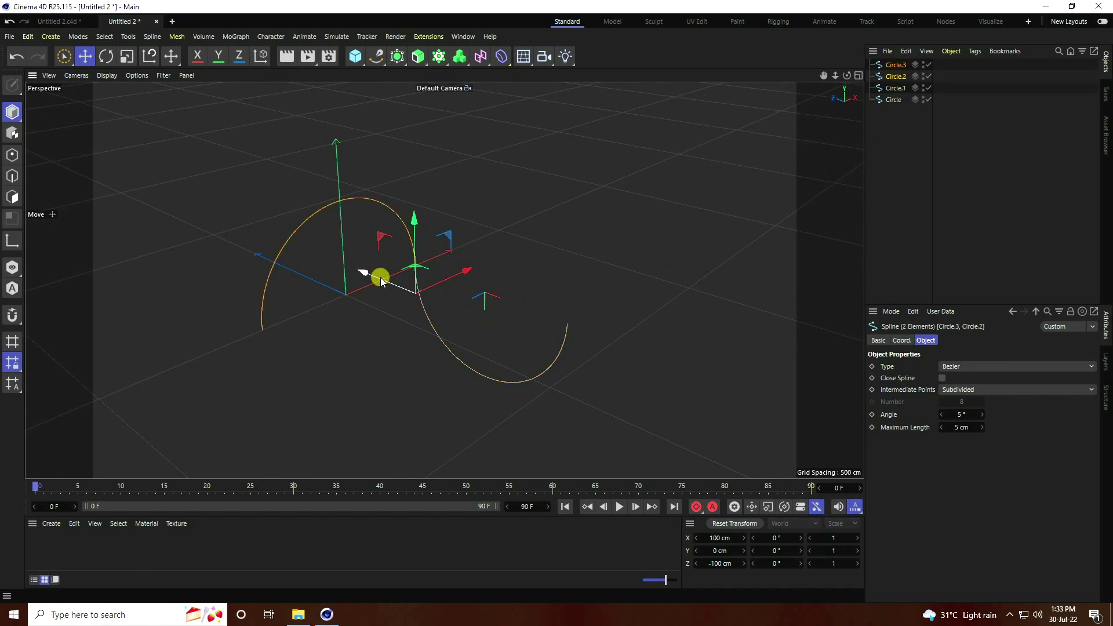
{"action": "left_click_drag", "start_coordinate": [380, 277], "coordinate": [548, 356]}
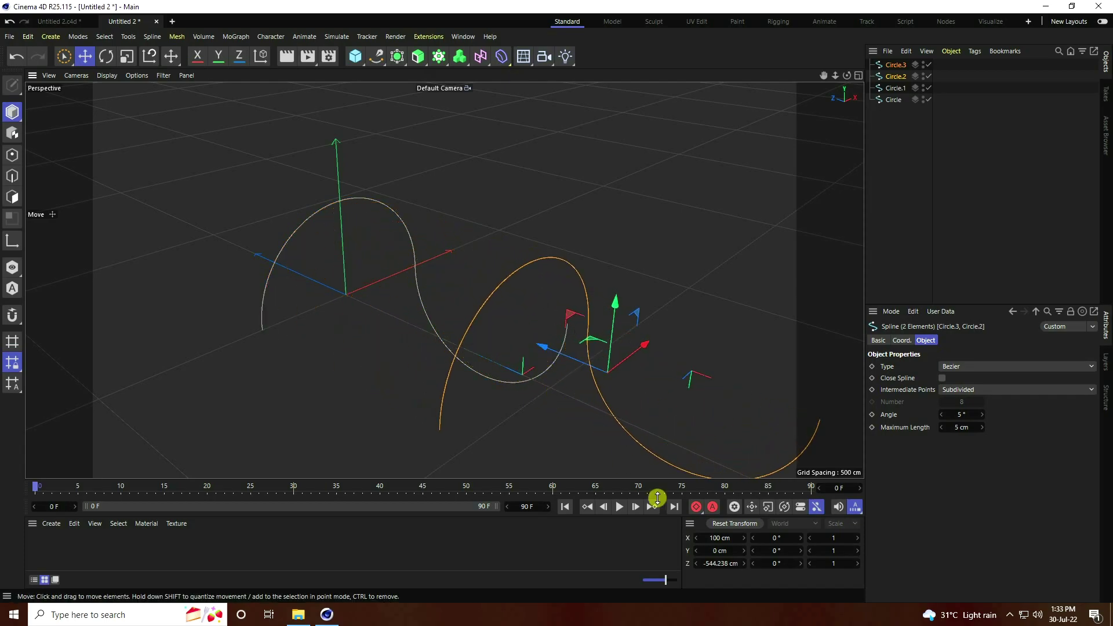
{"action": "left_click", "coordinate": [712, 562]}
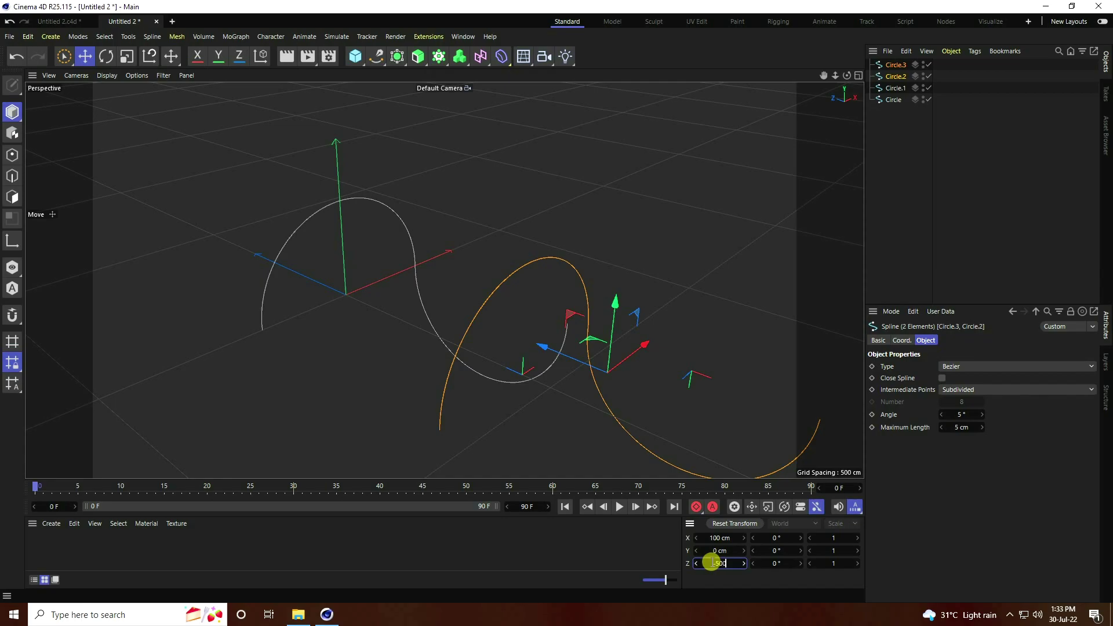
{"action": "type", "text": "-500"}
{"action": "key", "text": "Return"}
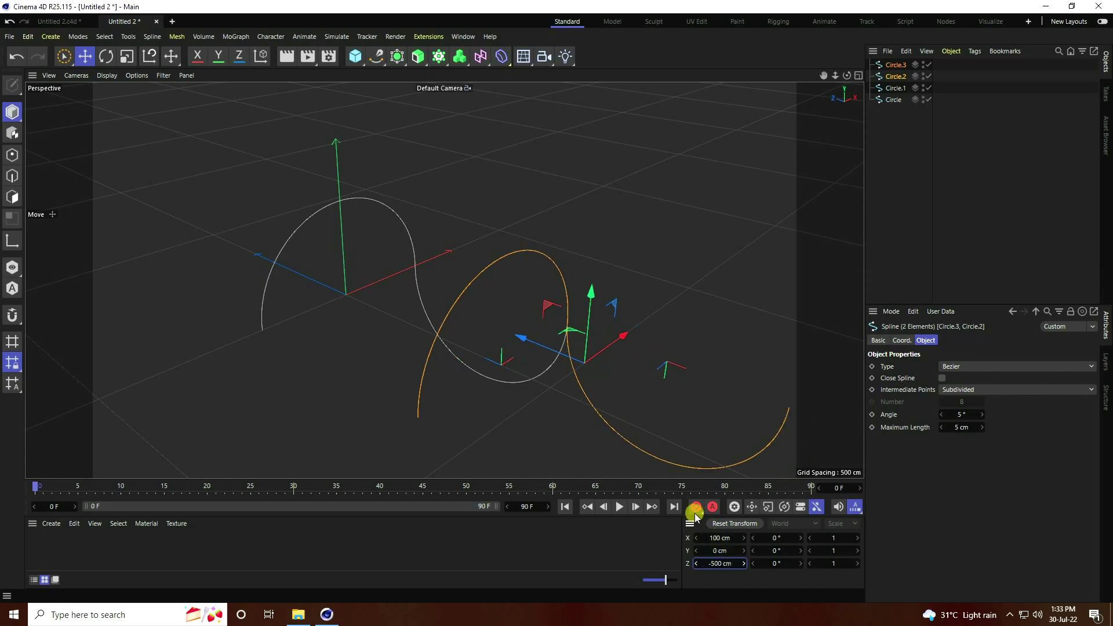
{"action": "left_click_drag", "start_coordinate": [618, 340], "coordinate": [730, 284]}
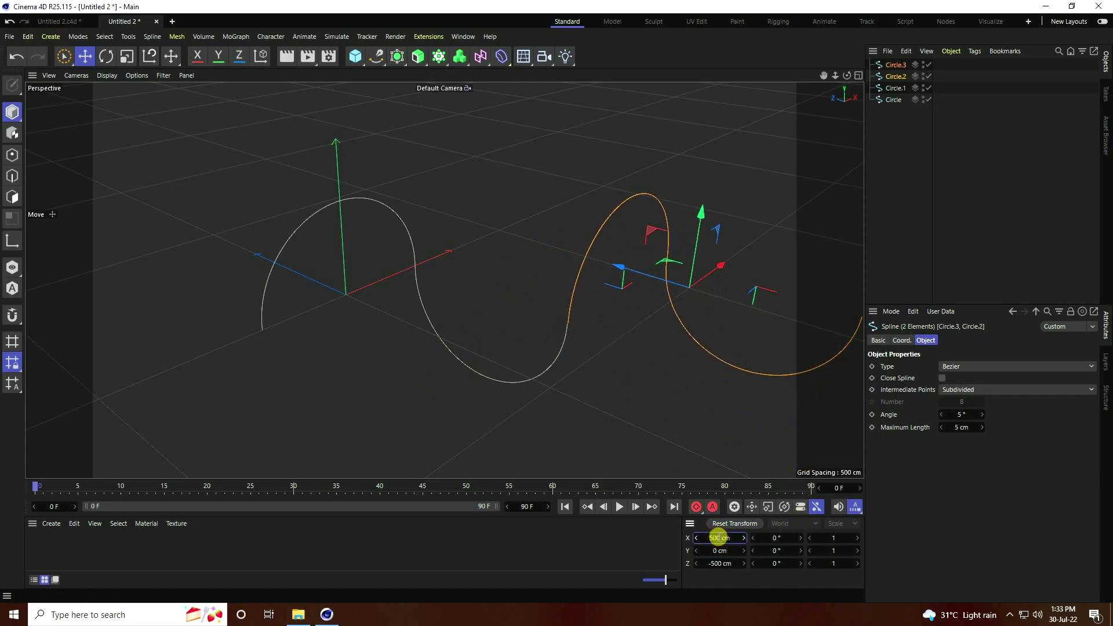
{"action": "middle_click_drag", "start_coordinate": [504, 368], "coordinate": [364, 371], "text": "alt"}
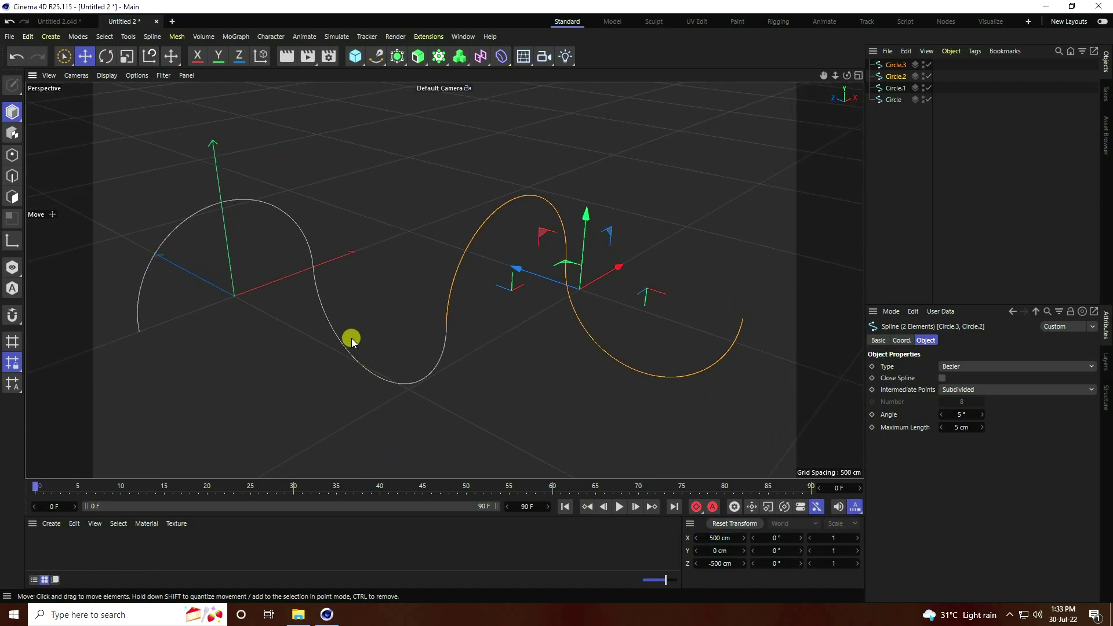
{"action": "scroll", "coordinate": [353, 332], "scroll_direction": "down", "scroll_amount": 3}
Step: Duplicate Circle.2 into a new arc, Circle.4, moving it toward the lower right
{"action": "left_click", "coordinate": [514, 427]}
{"action": "left_click", "coordinate": [451, 252]}
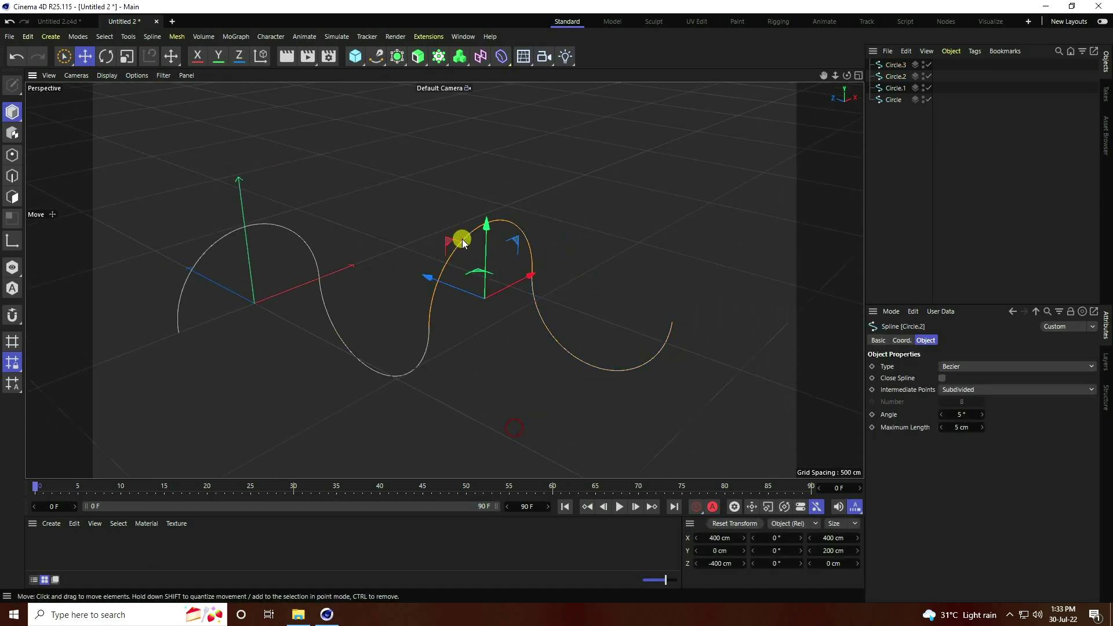
{"action": "scroll", "coordinate": [425, 288], "scroll_direction": "down", "scroll_amount": 2}
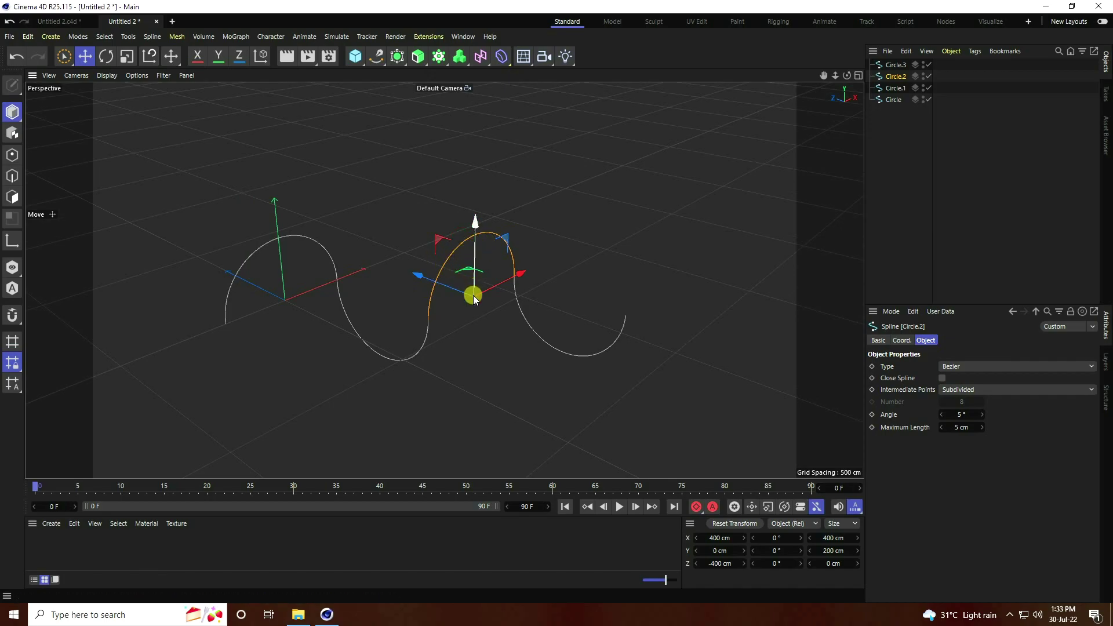
{"action": "key", "text": "ctrl+c"}
{"action": "key", "text": "ctrl+v"}
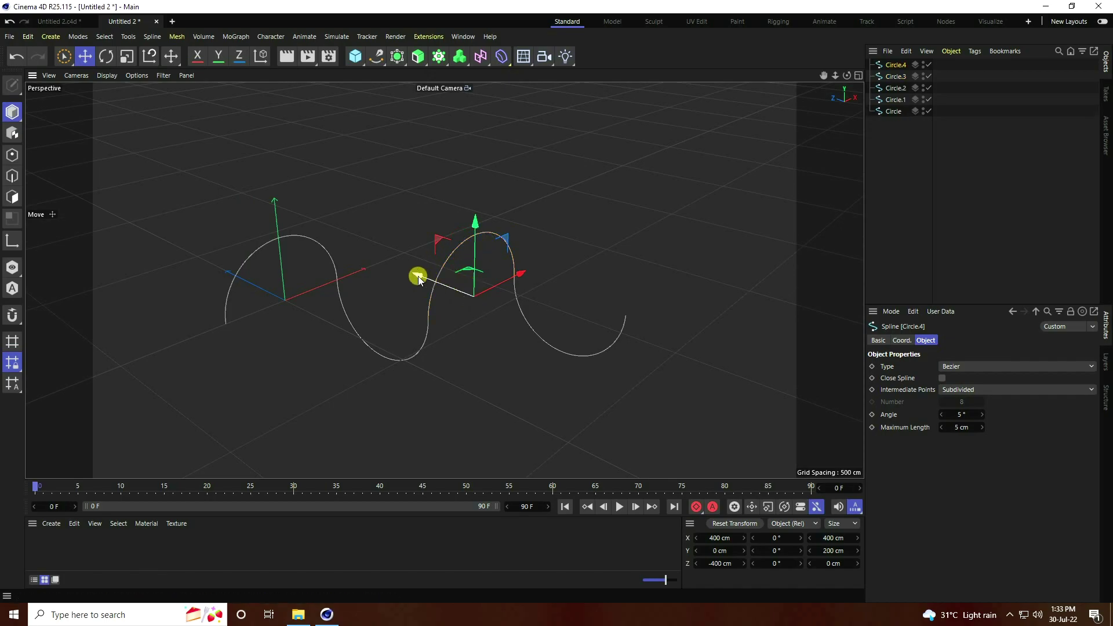
{"action": "left_click_drag", "start_coordinate": [418, 276], "coordinate": [538, 355]}
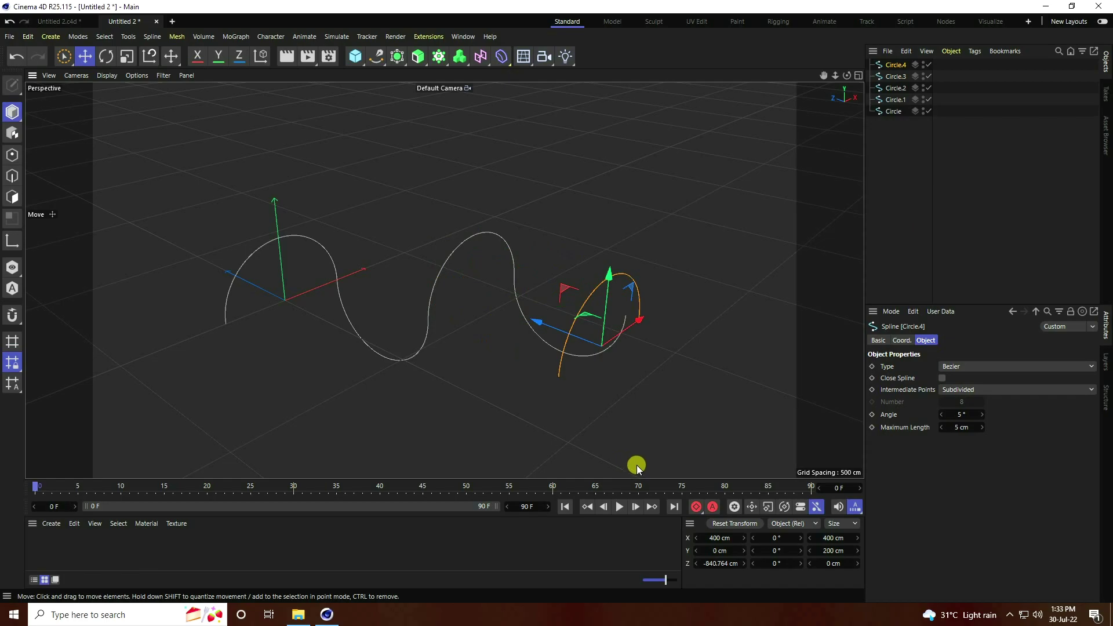
Step: Set Circle.4 to X 800 cm and Z -800 cm to complete the five-arc wave
{"action": "left_click", "coordinate": [714, 563]}
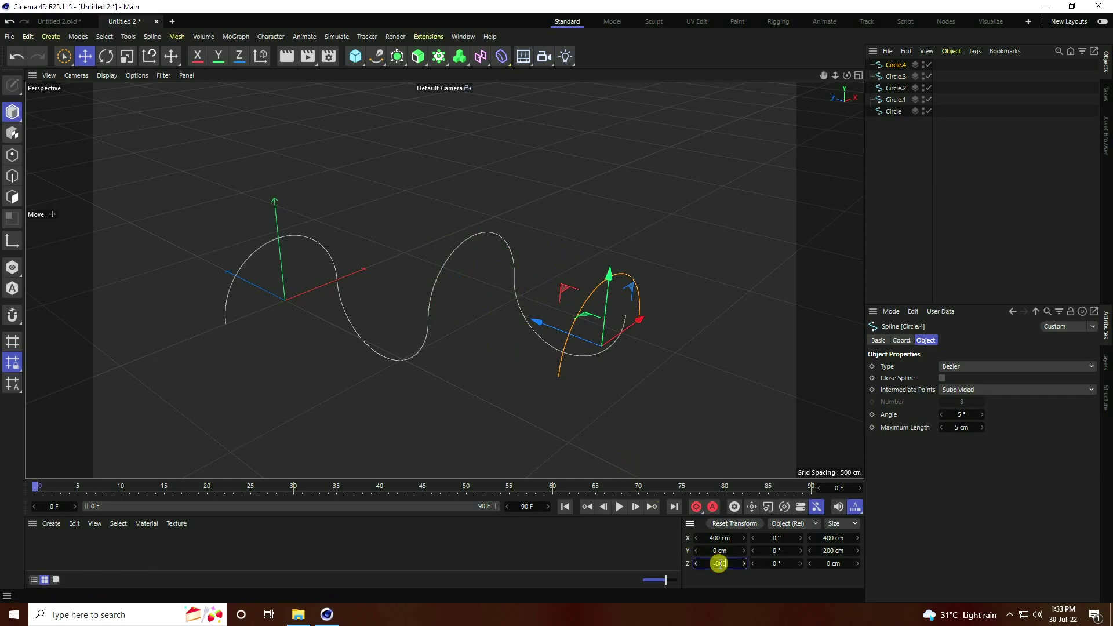
{"action": "key", "text": "Return"}
{"action": "left_click", "coordinate": [725, 539]}
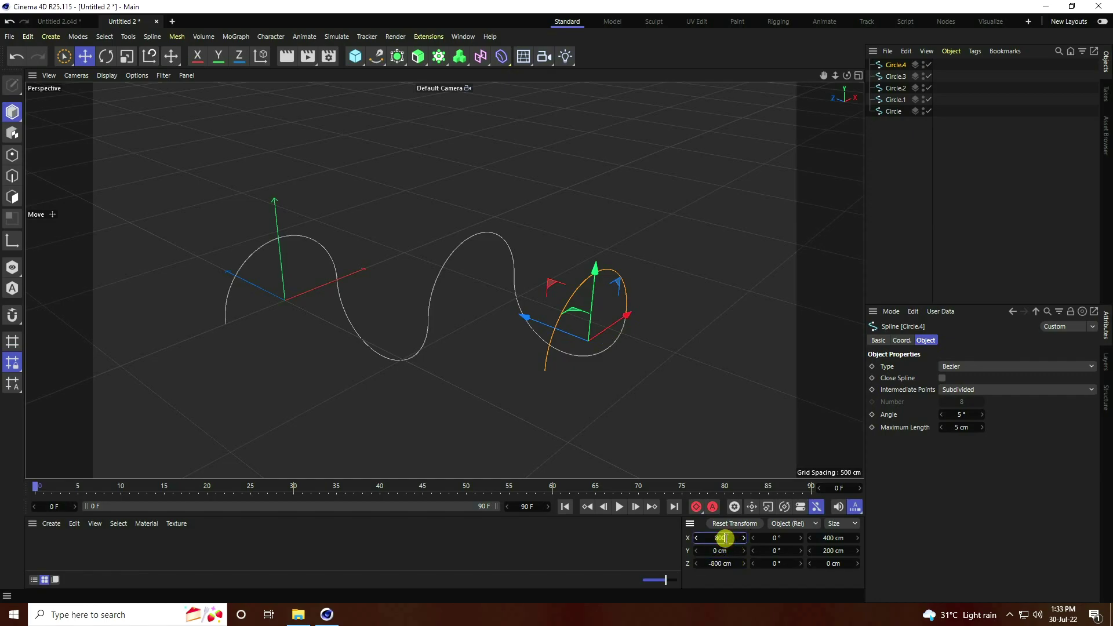
{"action": "key", "text": "Return"}
{"action": "left_click", "coordinate": [521, 200]}
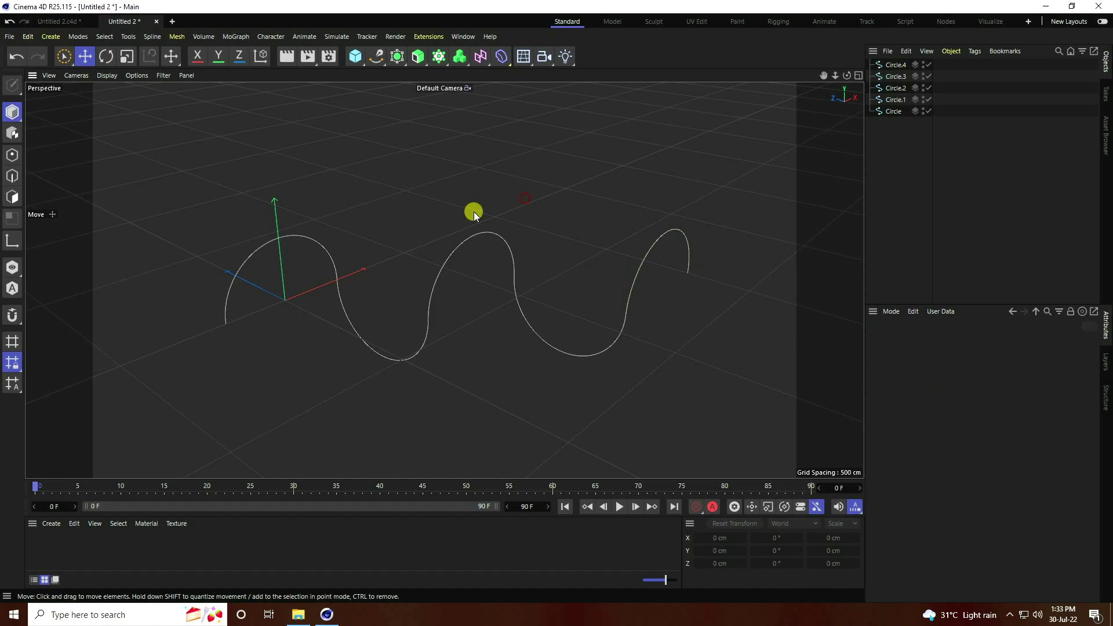
{"action": "right_click_drag", "start_coordinate": [474, 211], "coordinate": [516, 193], "text": "alt"}
{"action": "mouse_move", "coordinate": [515, 192]}
{"action": "left_mouse_down", "text": "alt"}
{"action": "mouse_move", "coordinate": [481, 326]}
{"action": "mouse_move", "coordinate": [481, 307]}
{"action": "mouse_move", "coordinate": [491, 309]}
{"action": "mouse_move", "coordinate": [489, 339]}
{"action": "mouse_move", "coordinate": [378, 346]}
{"action": "mouse_move", "coordinate": [457, 366]}
{"action": "left_mouse_up", "text": "alt"}
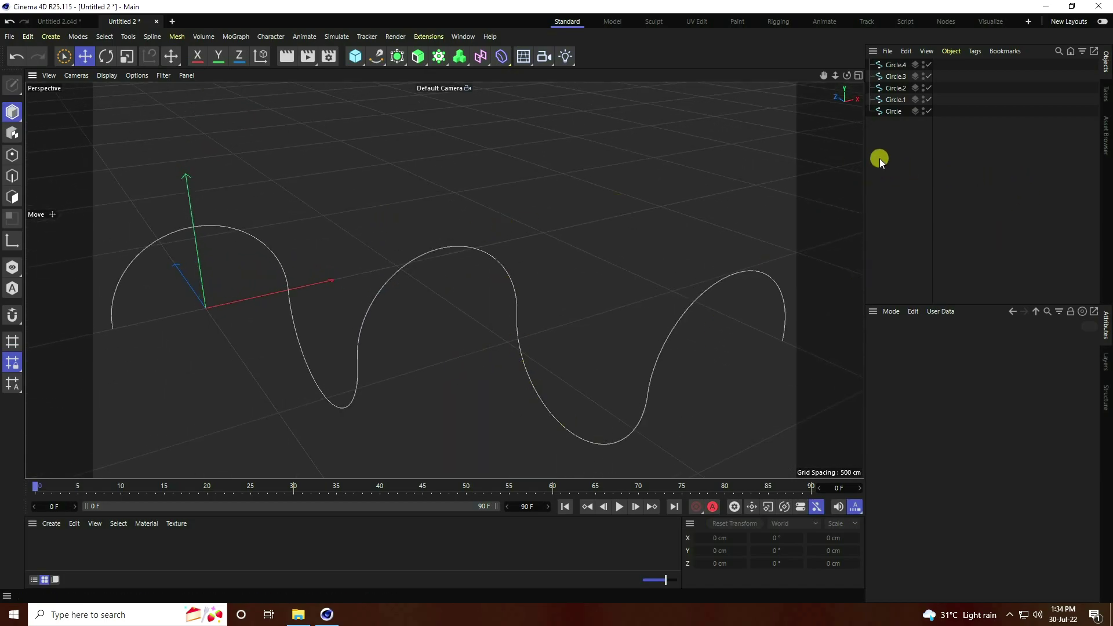
Step: Merge all five arcs into one spline with Connect Objects + Delete
{"action": "left_click_drag", "start_coordinate": [880, 158], "coordinate": [919, 53]}
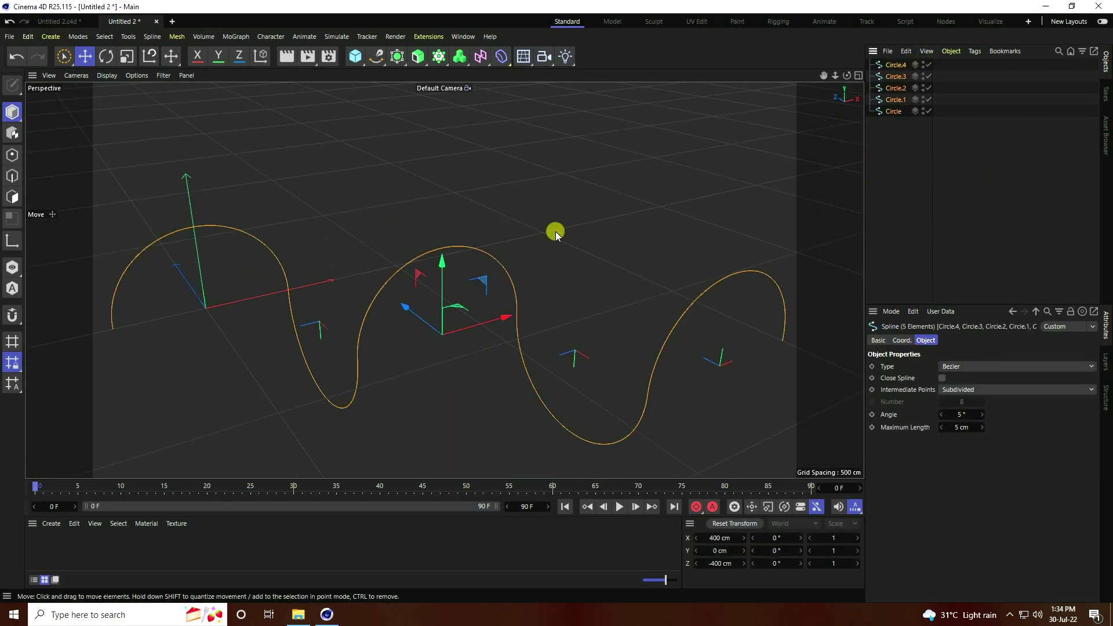
{"action": "right_click", "coordinate": [426, 256]}
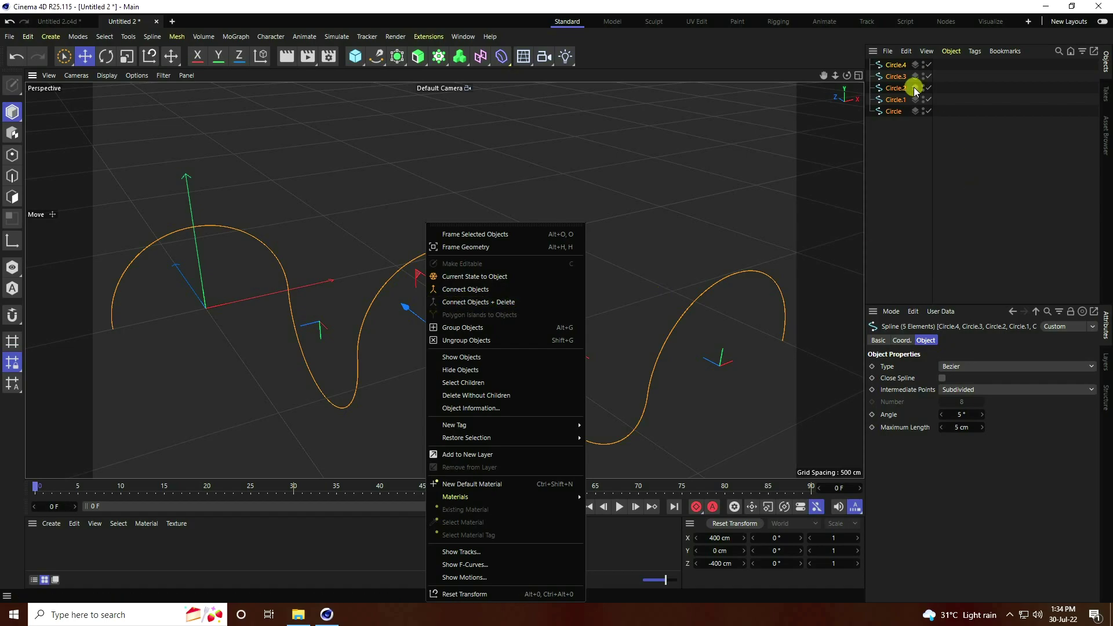
{"action": "left_click", "coordinate": [899, 99]}
{"action": "right_click", "coordinate": [899, 102]}
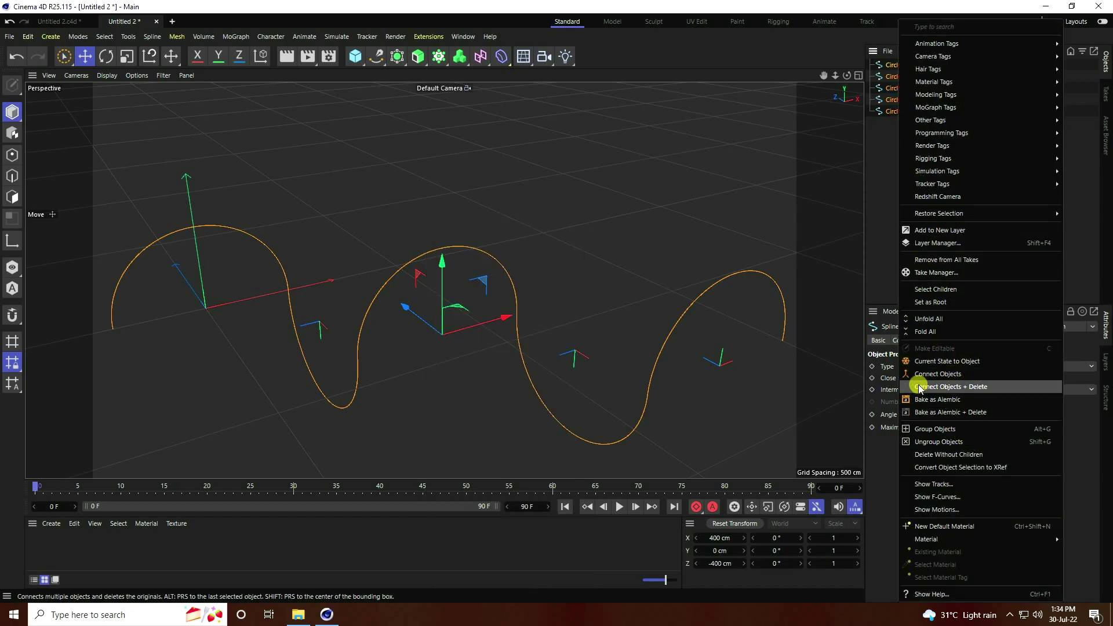
{"action": "left_click", "coordinate": [978, 386]}
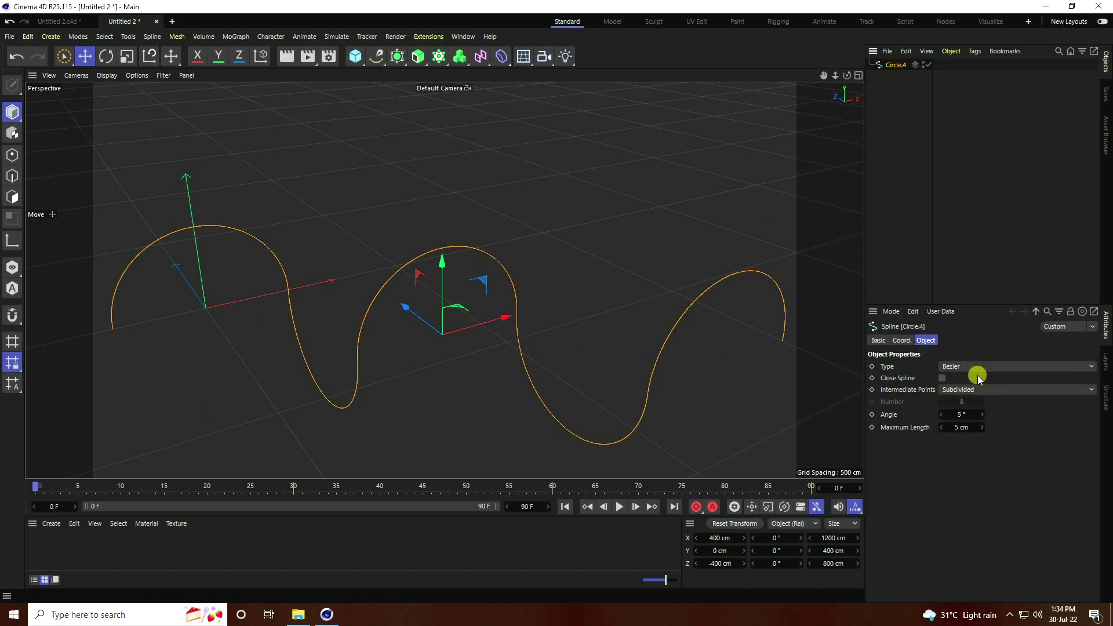
Step: Set the merged spline's X and Z position to 0 cm and recentre the view
{"action": "left_click", "coordinate": [904, 341]}
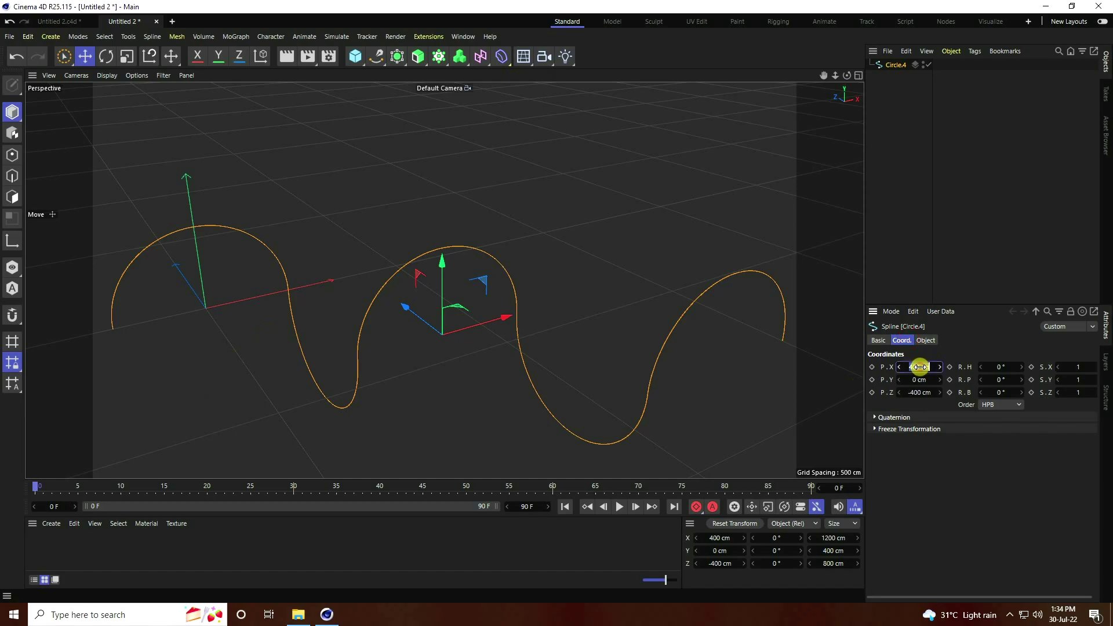
{"action": "type", "text": "0"}
{"action": "key", "text": "Tab"}
{"action": "key", "text": "Tab"}
{"action": "type", "text": "0"}
{"action": "key", "text": "Return"}
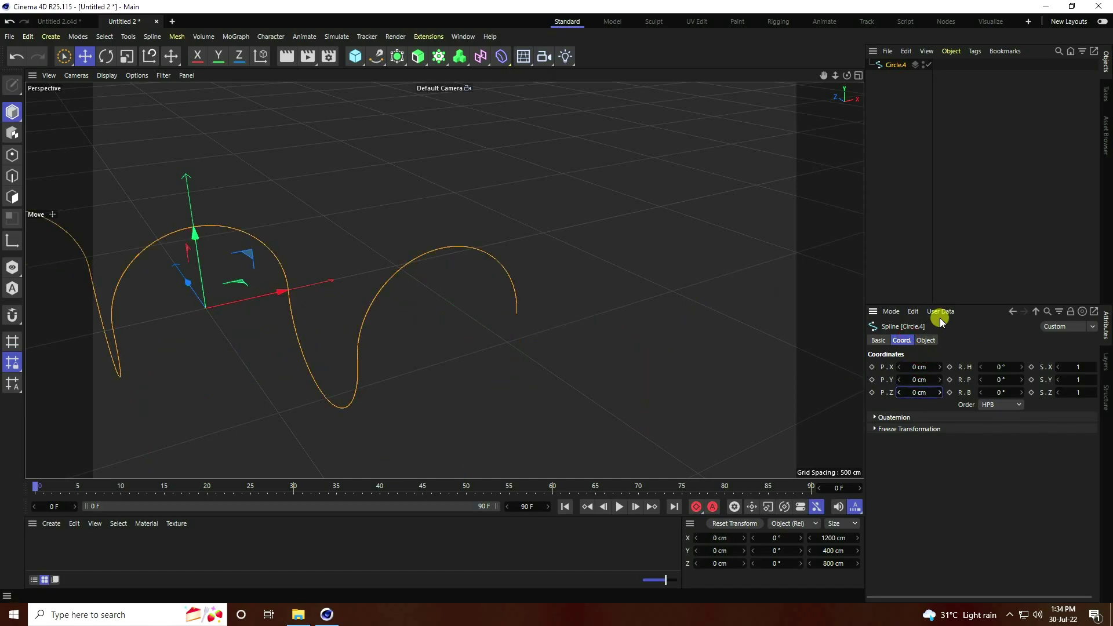
{"action": "middle_click_drag", "start_coordinate": [377, 283], "coordinate": [618, 290]}
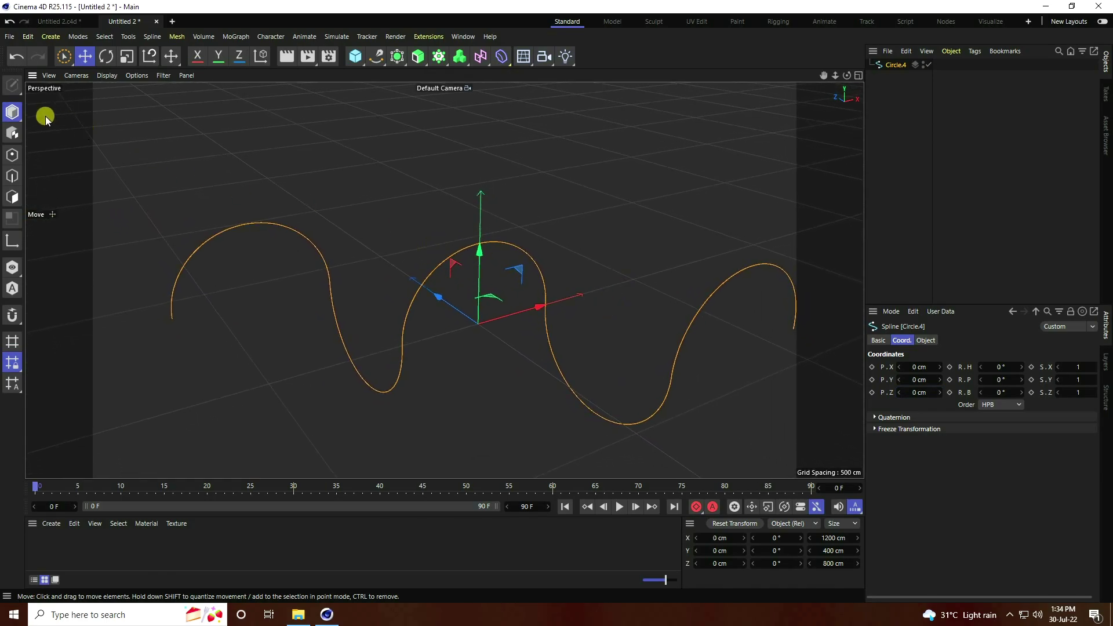
Step: Join the wave spline's segments at the first two seams with Join Segment
{"action": "left_click", "coordinate": [11, 157]}
{"action": "left_click_drag", "start_coordinate": [58, 58], "coordinate": [99, 71]}
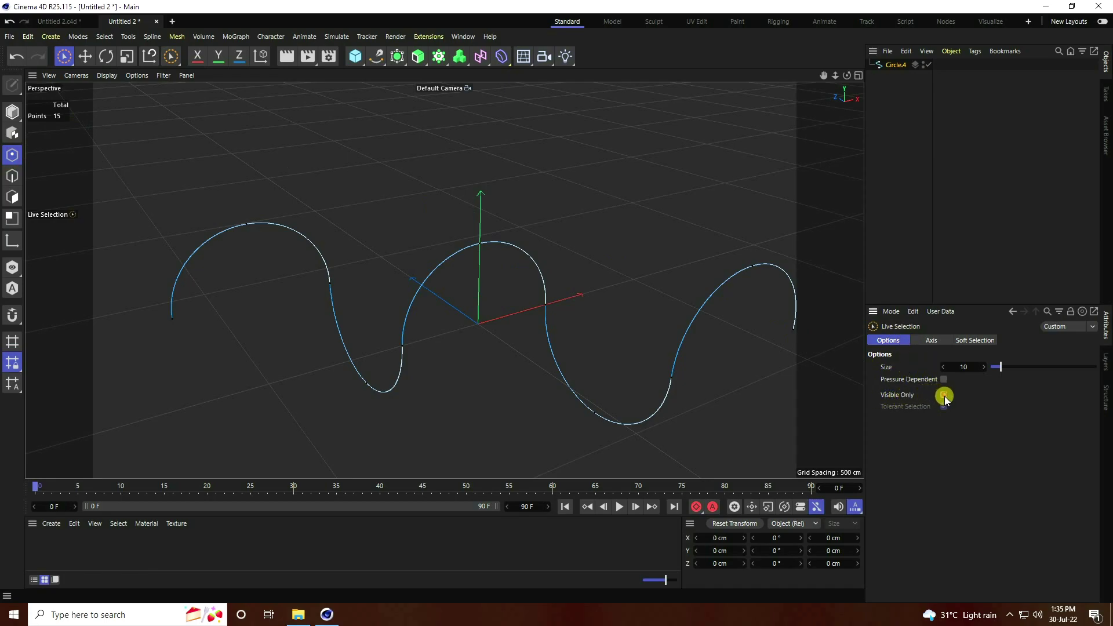
{"action": "left_click", "coordinate": [331, 286]}
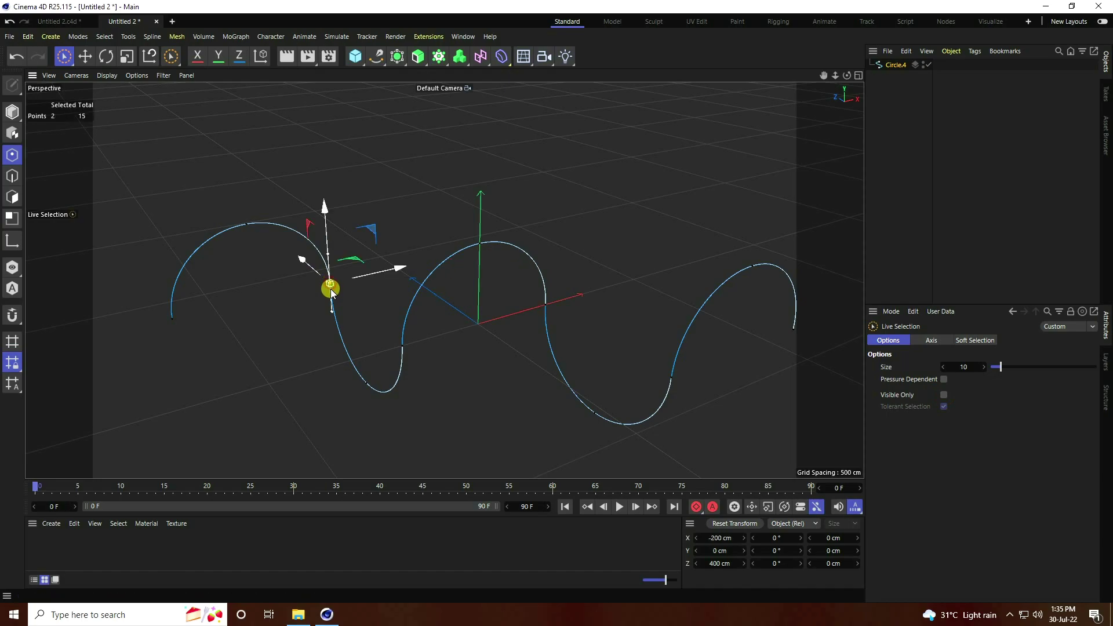
{"action": "right_click", "coordinate": [330, 284]}
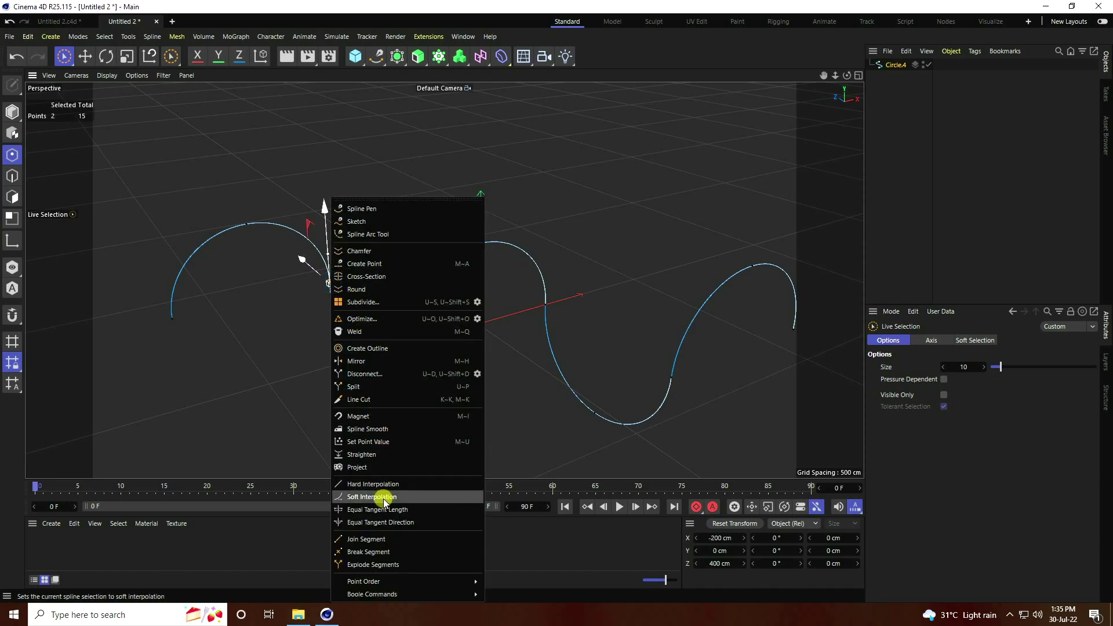
{"action": "left_click", "coordinate": [378, 539]}
{"action": "left_click", "coordinate": [402, 348], "text": "shift"}
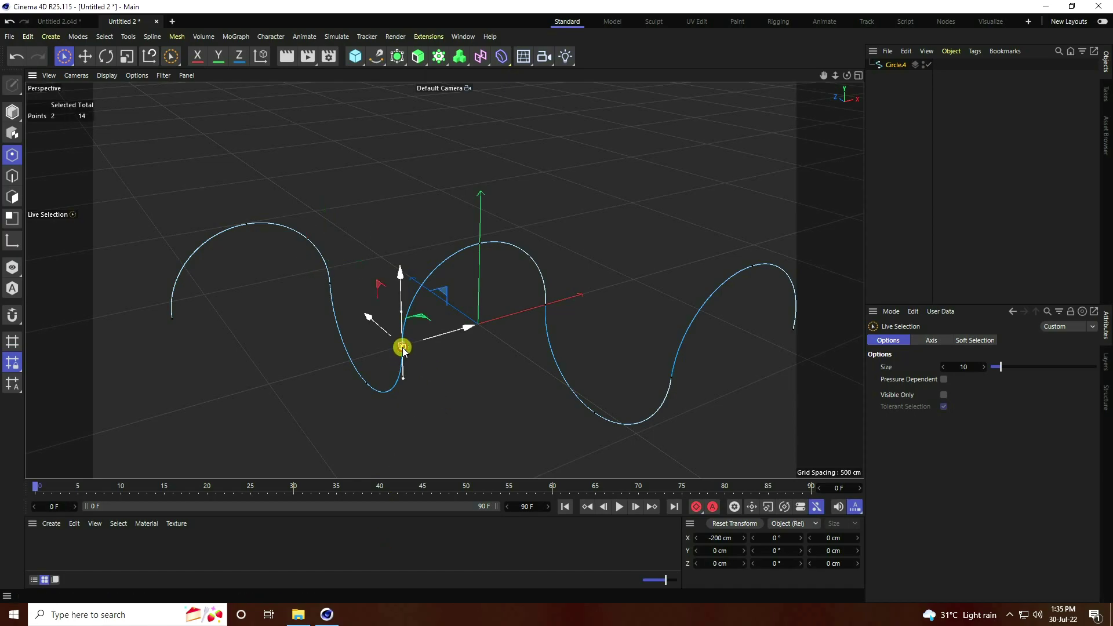
{"action": "right_click", "coordinate": [402, 347]}
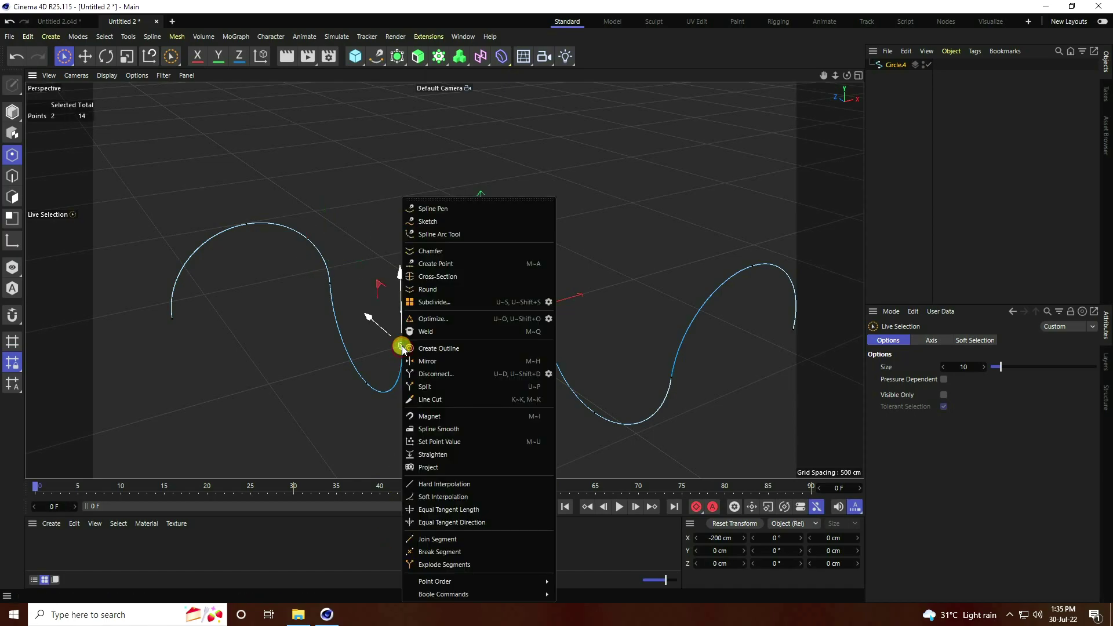
{"action": "left_click", "coordinate": [448, 539]}
Step: Join the third and fourth seams so the wave becomes one continuous curve
{"action": "left_click", "coordinate": [543, 304], "text": "shift"}
{"action": "right_click", "coordinate": [545, 306]}
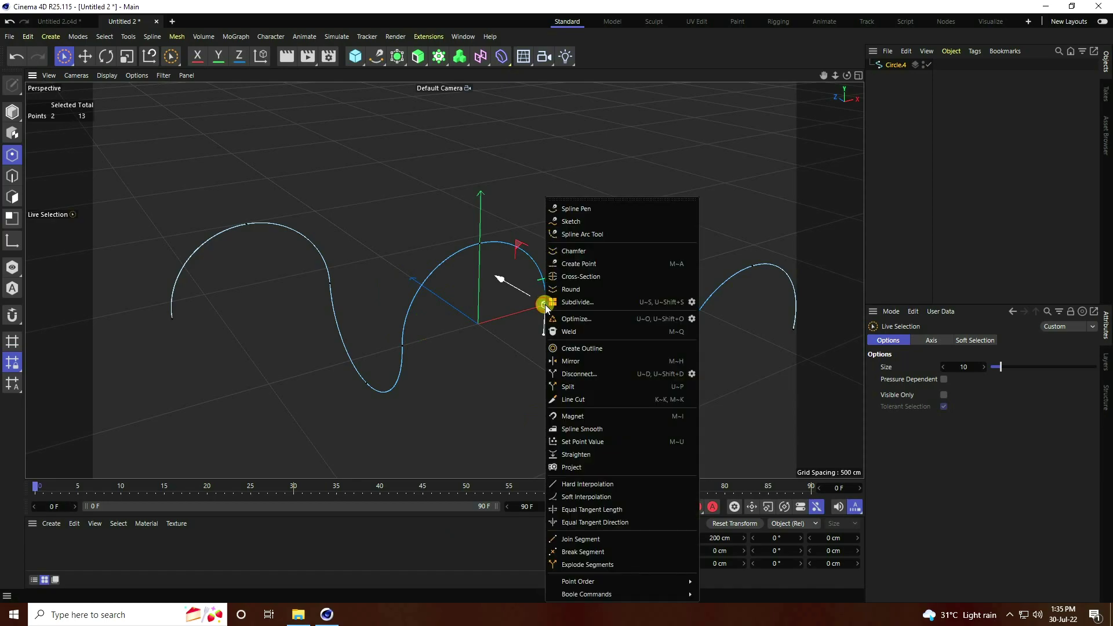
{"action": "left_click", "coordinate": [584, 539]}
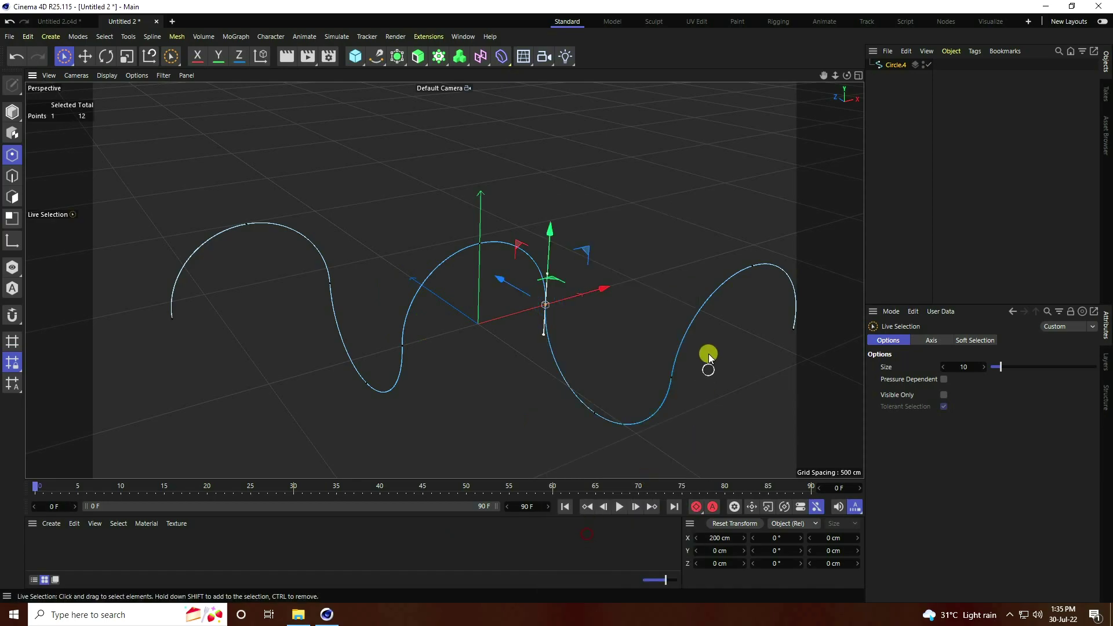
{"action": "left_click", "coordinate": [671, 378], "text": "shift"}
{"action": "right_click", "coordinate": [671, 377]}
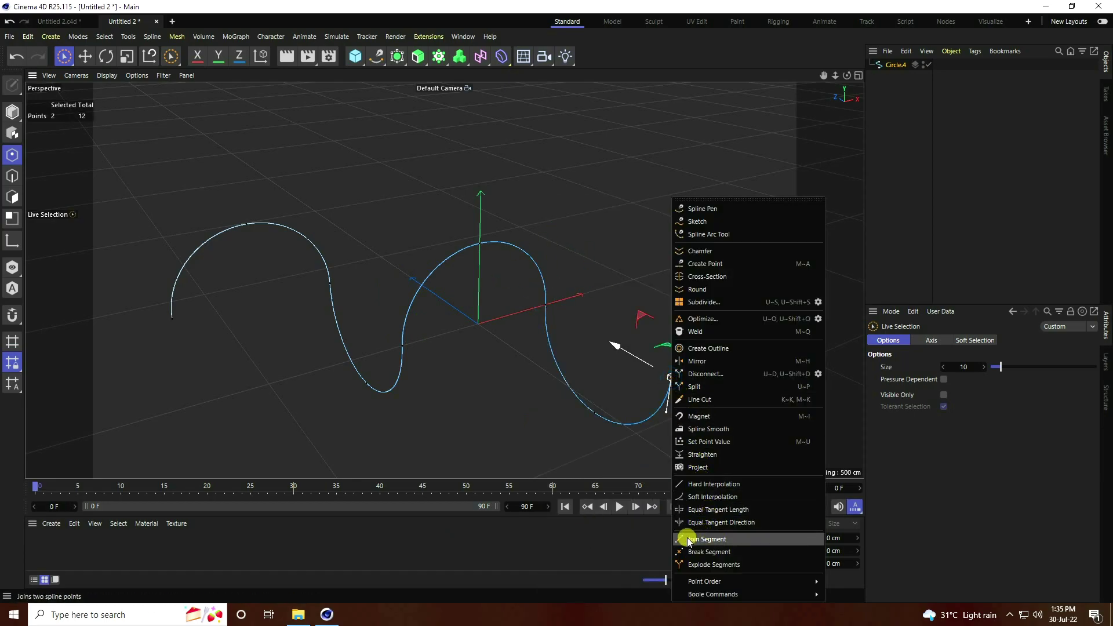
{"action": "left_click", "coordinate": [722, 539]}
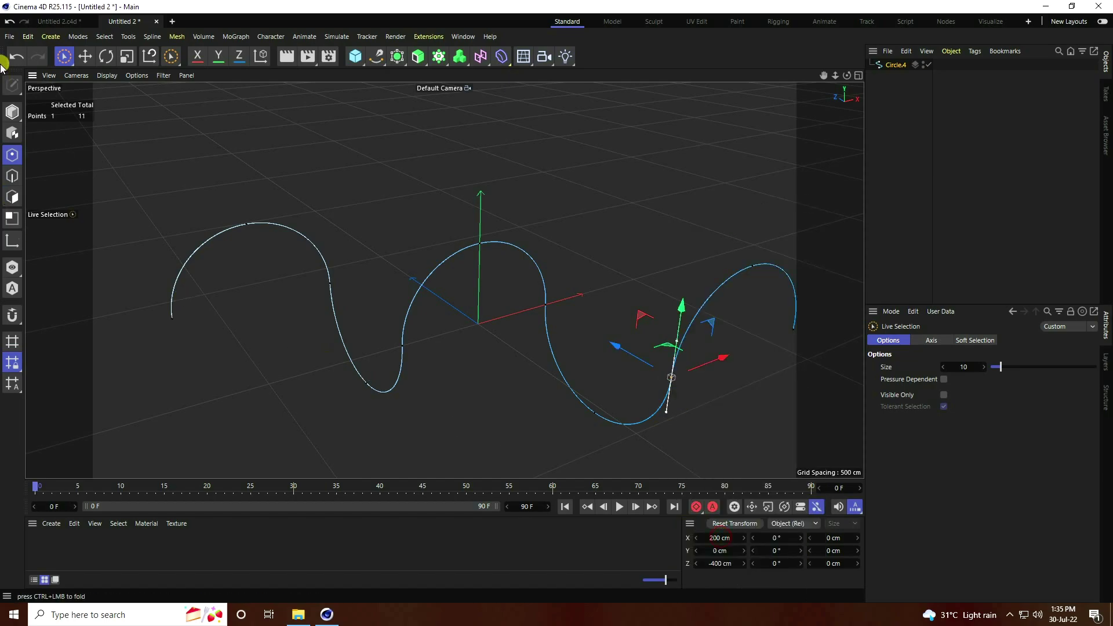
{"action": "left_click", "coordinate": [12, 111]}
{"action": "left_click", "coordinate": [86, 58]}
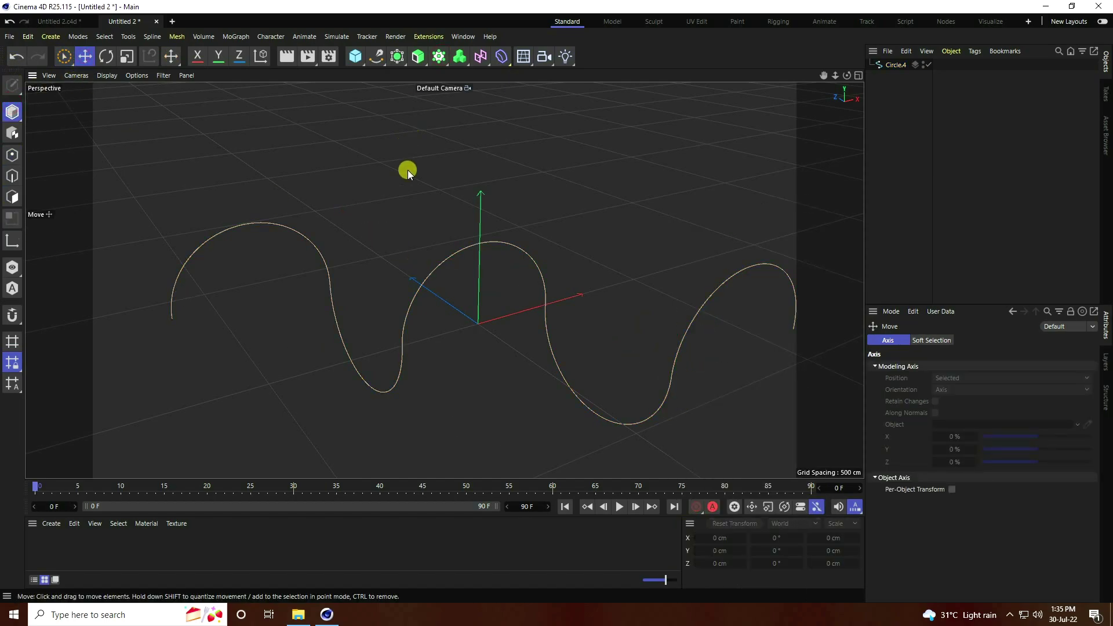
Step: Add a MoGraph Text reading 'TYPOGRAPHY', middle-aligned, in Arial Black
{"action": "left_click", "coordinate": [439, 55]}
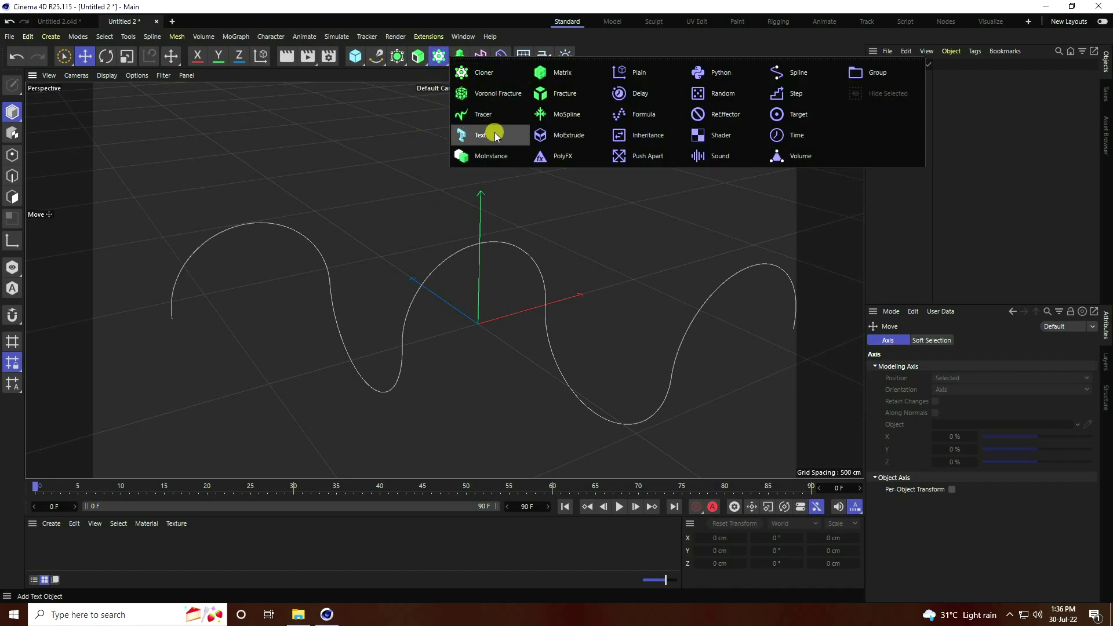
{"action": "left_click", "coordinate": [467, 135]}
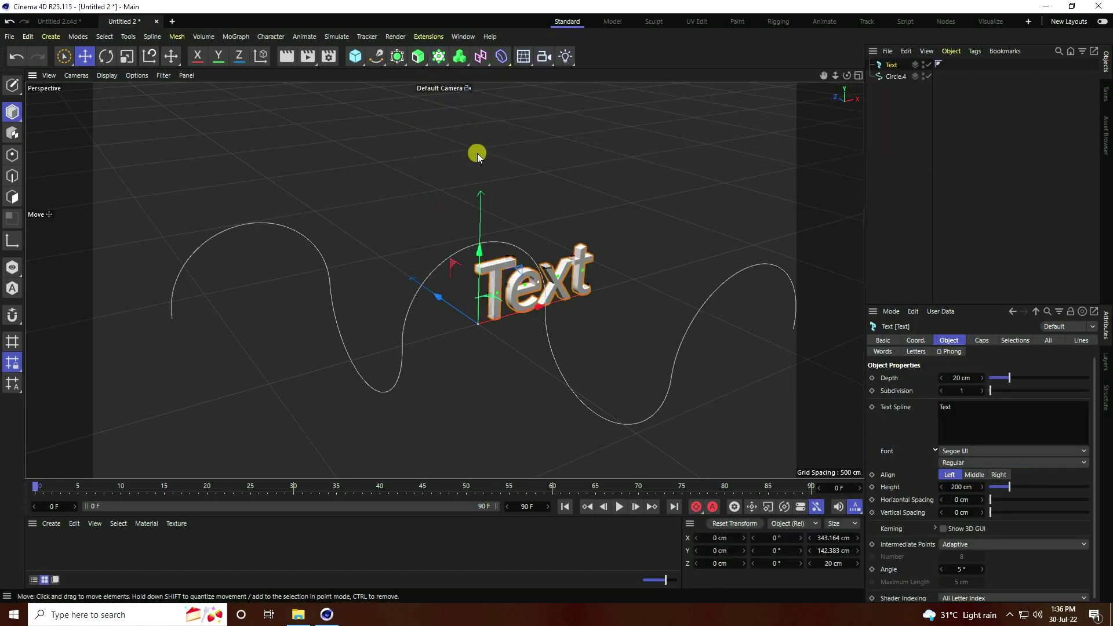
{"action": "double_click", "coordinate": [961, 409]}
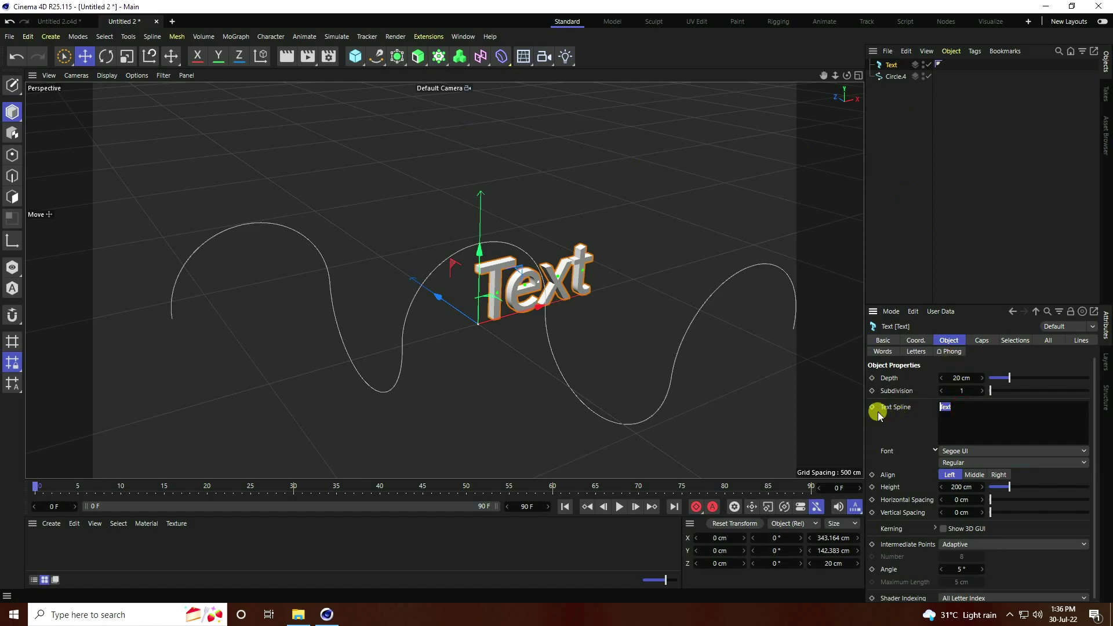
{"action": "type", "text": "TYPOGRAPHY"}
{"action": "left_click", "coordinate": [974, 475]}
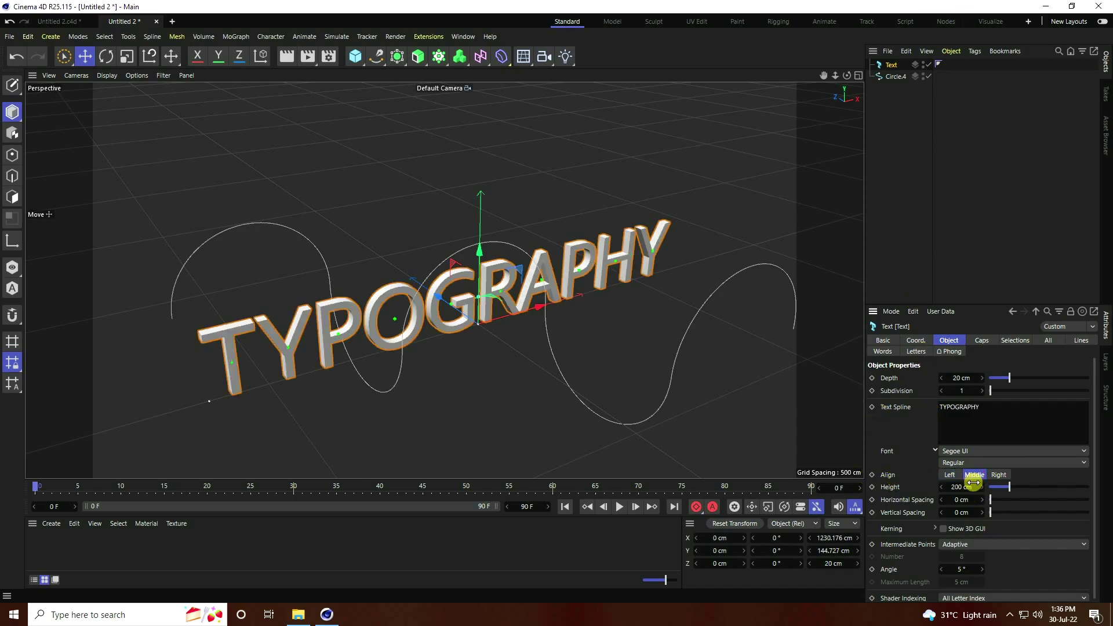
{"action": "left_click", "coordinate": [949, 453]}
{"action": "scroll", "coordinate": [947, 450], "scroll_direction": "up", "scroll_amount": 15}
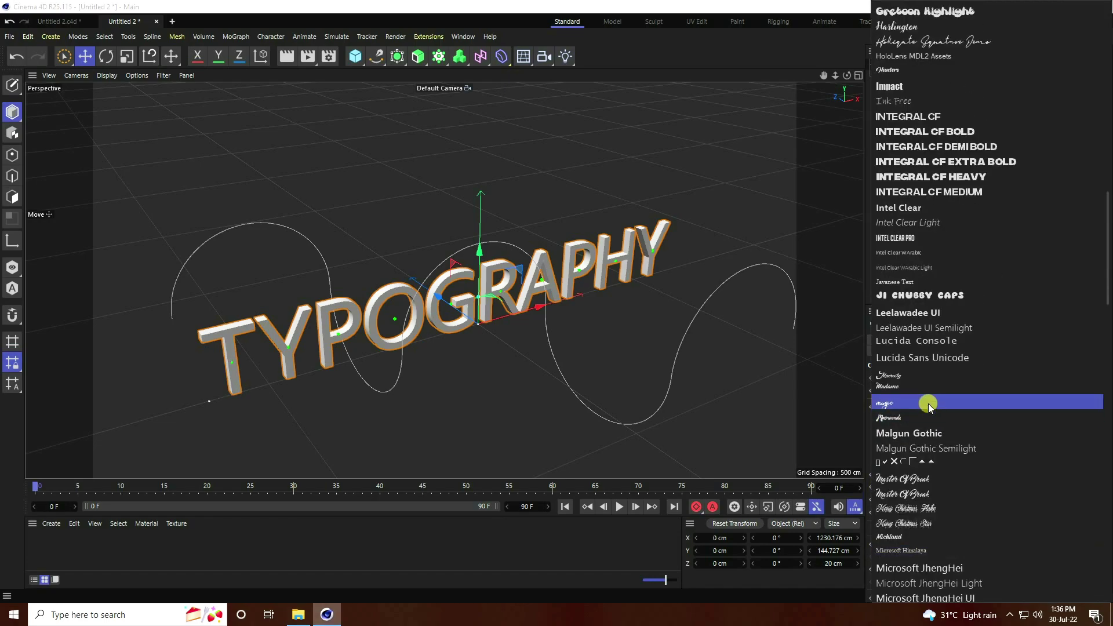
{"action": "scroll", "coordinate": [930, 387], "scroll_direction": "up", "scroll_amount": 2}
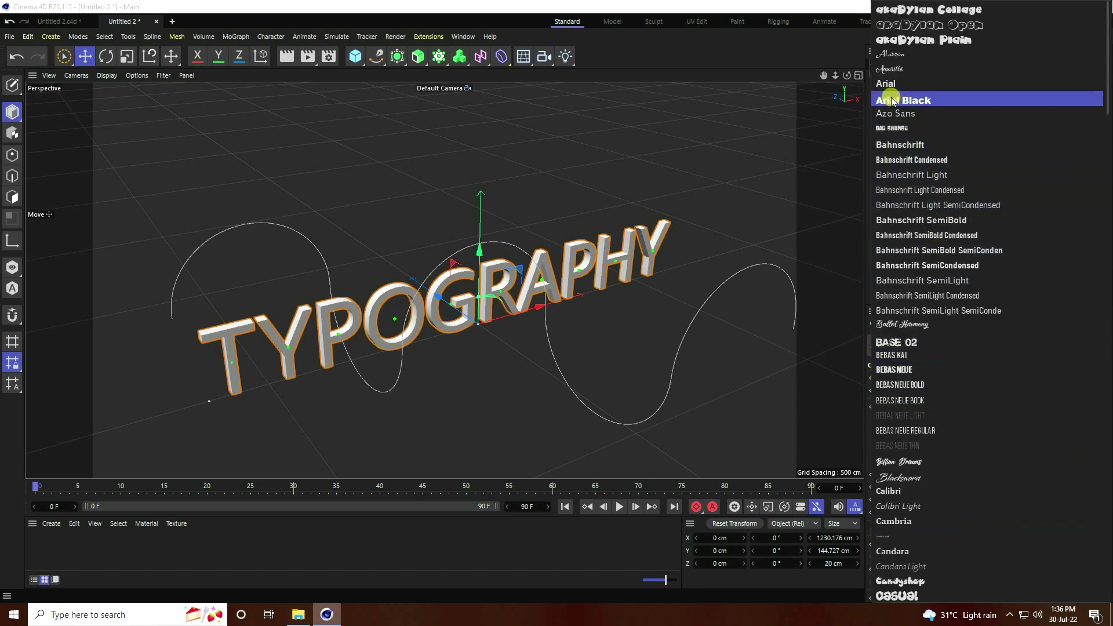
{"action": "left_click", "coordinate": [916, 100]}
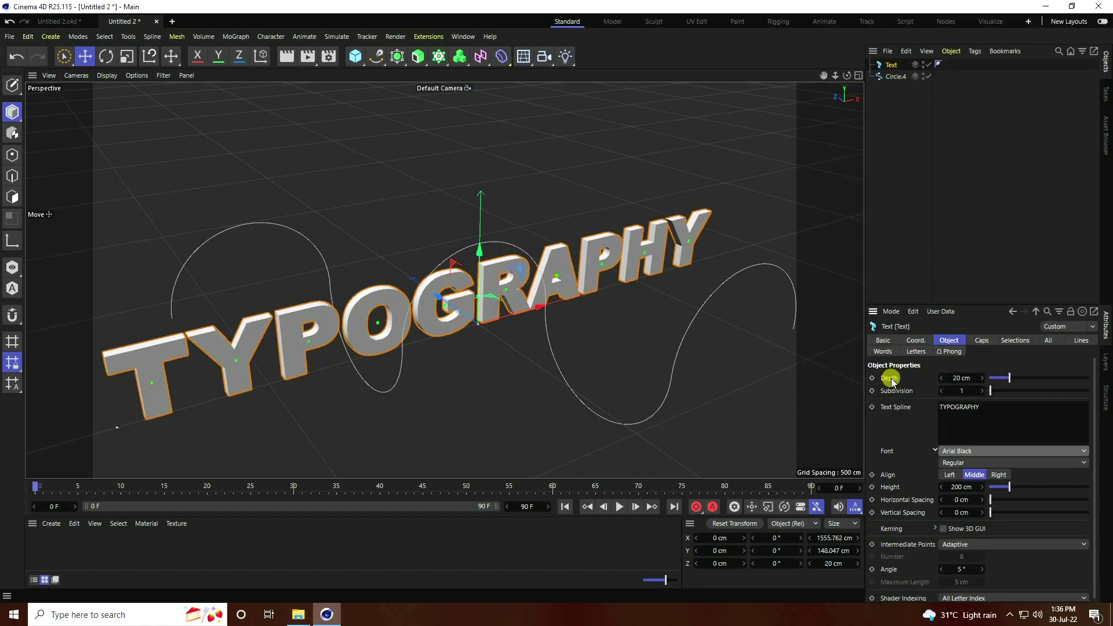
Step: Give the text a 50 cm extrusion depth with 5 subdivisions
{"action": "left_click", "coordinate": [965, 378]}
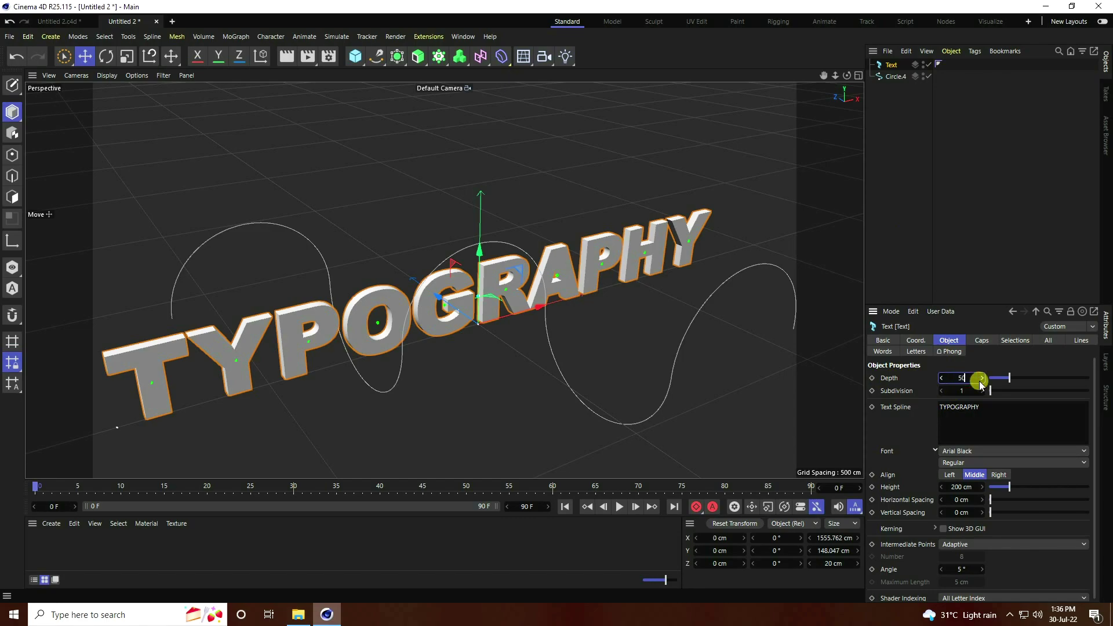
{"action": "key", "text": "Return"}
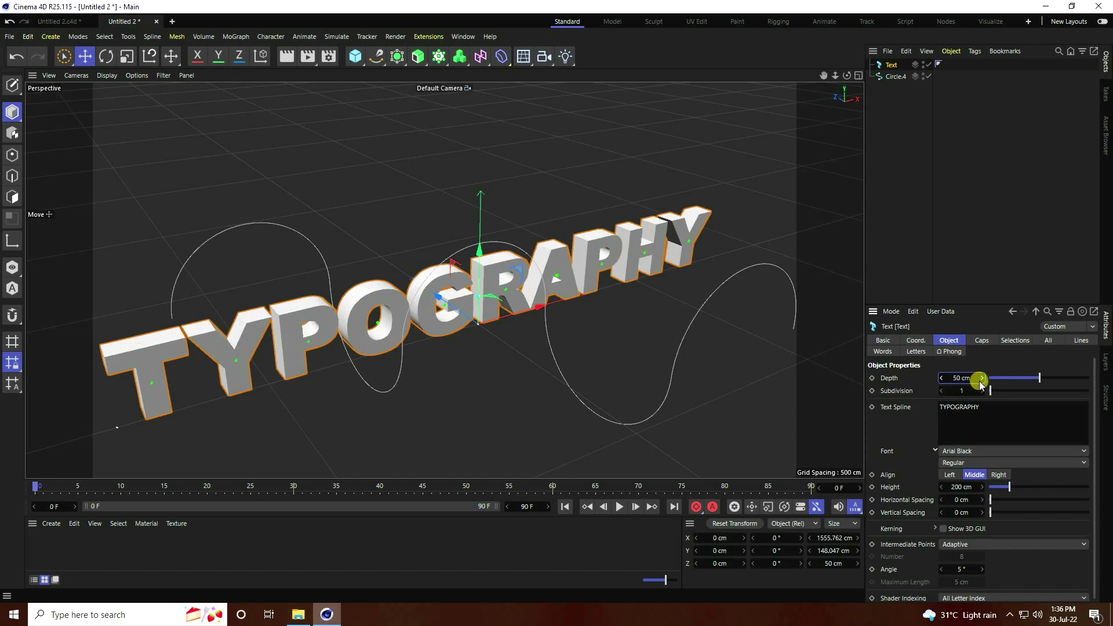
{"action": "left_click", "coordinate": [953, 390]}
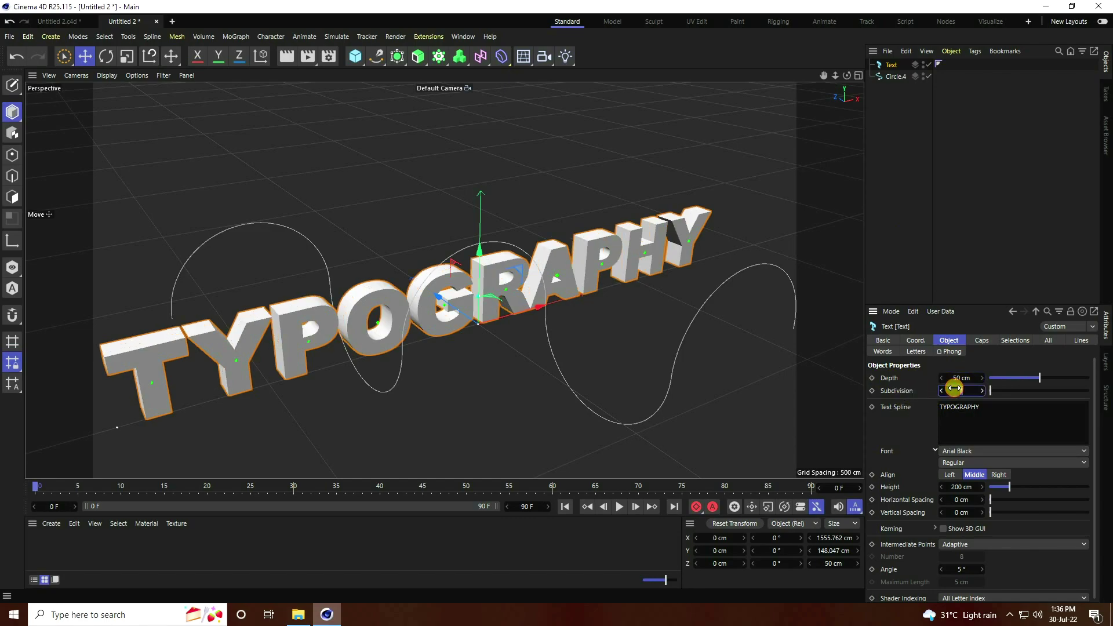
{"action": "type", "text": "5"}
{"action": "key", "text": "Return"}
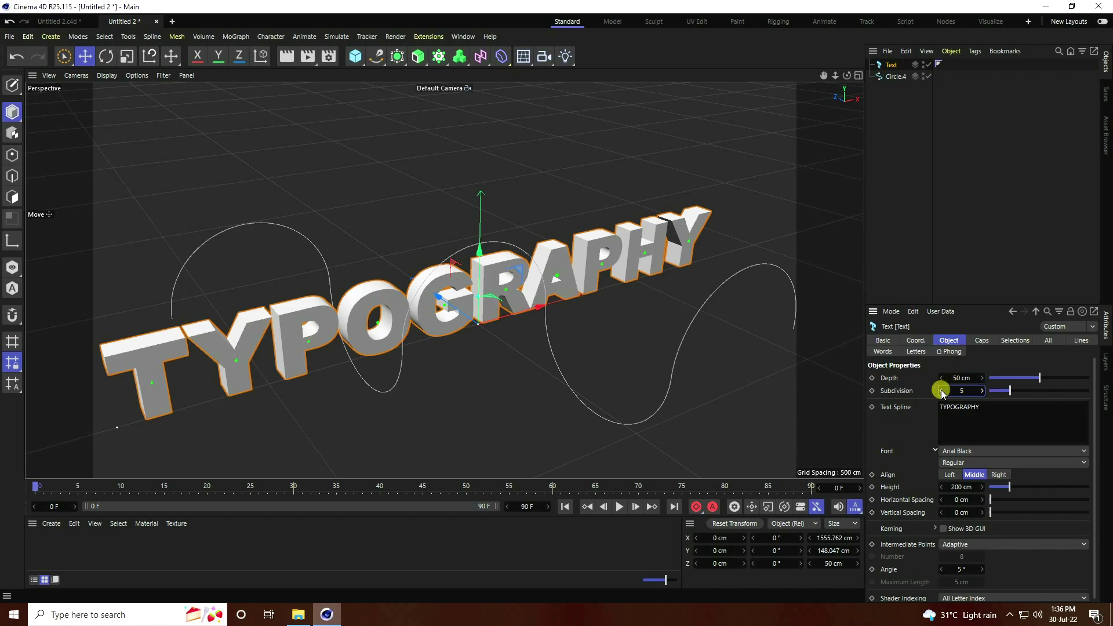
{"action": "left_click", "coordinate": [105, 76]}
Step: Display Gouraud Shading (Lines) and set the text's Intermediate Points to Subdivided
{"action": "left_click", "coordinate": [116, 104]}
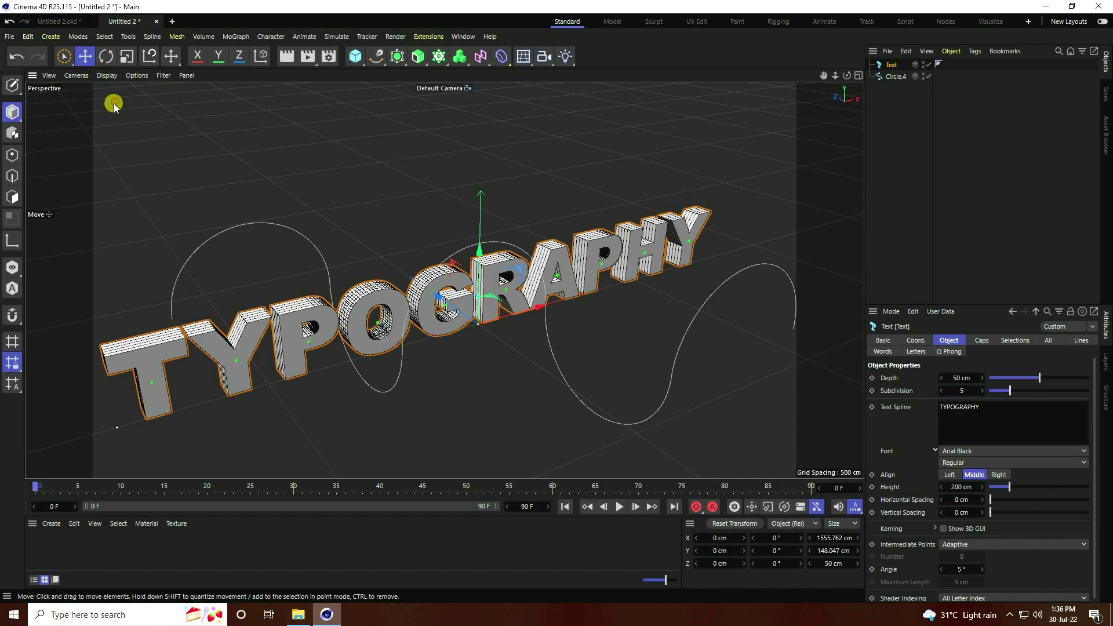
{"action": "scroll", "coordinate": [347, 301], "scroll_direction": "up", "scroll_amount": 2}
{"action": "scroll", "coordinate": [360, 307], "scroll_direction": "up", "scroll_amount": 4}
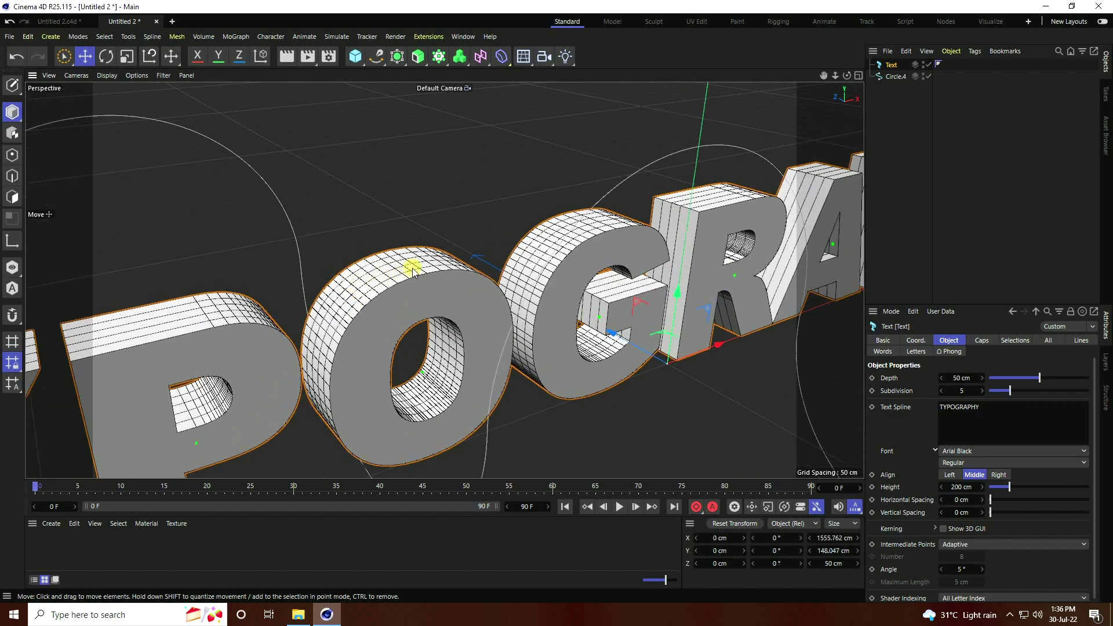
{"action": "left_click", "coordinate": [933, 545]}
{"action": "left_click", "coordinate": [961, 531]}
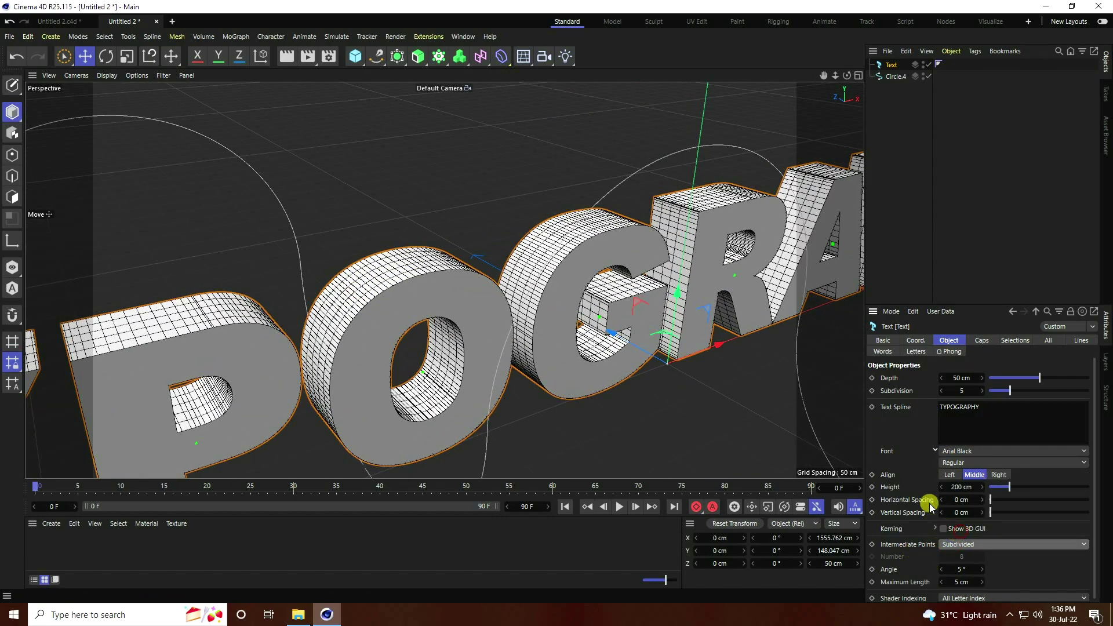
Step: Set the text's Caps Type to Regular Grid
{"action": "left_click", "coordinate": [982, 341]}
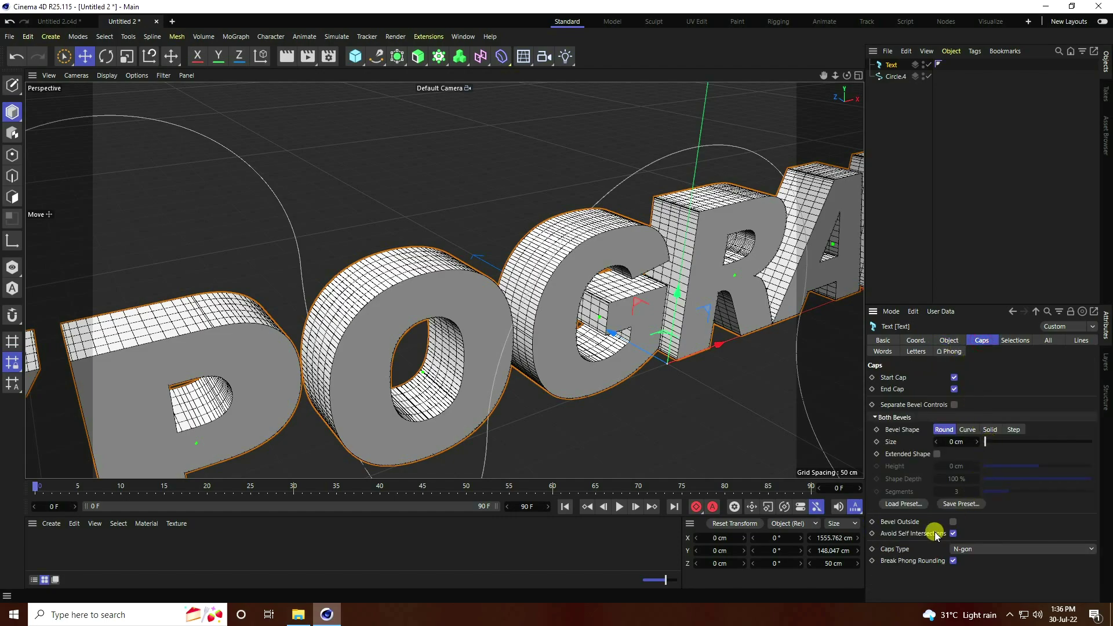
{"action": "left_click", "coordinate": [965, 549]}
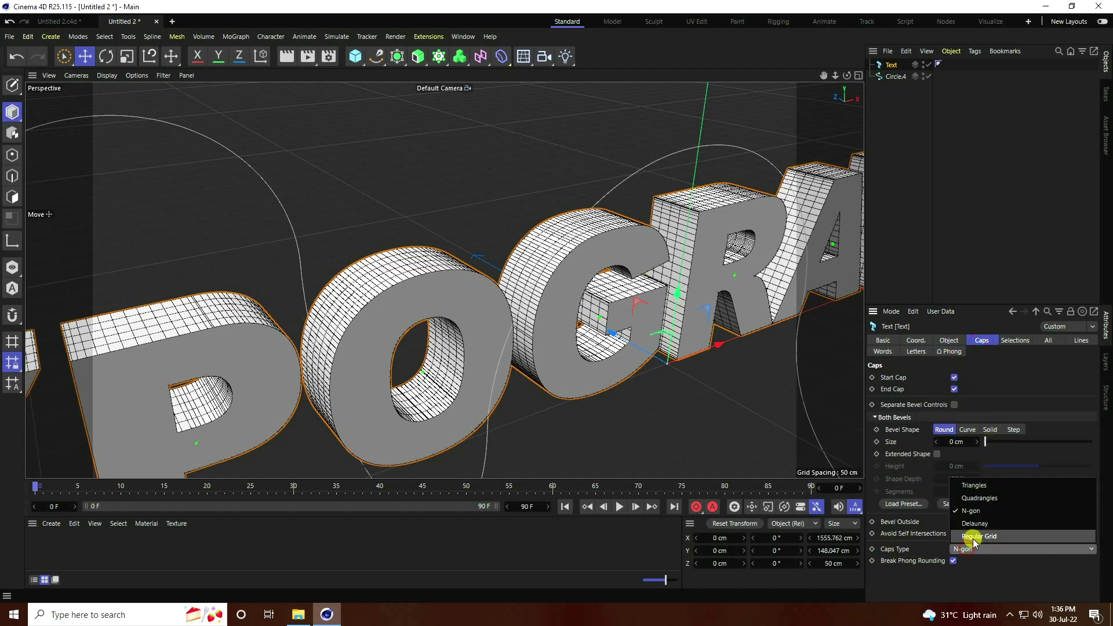
{"action": "left_click", "coordinate": [996, 536]}
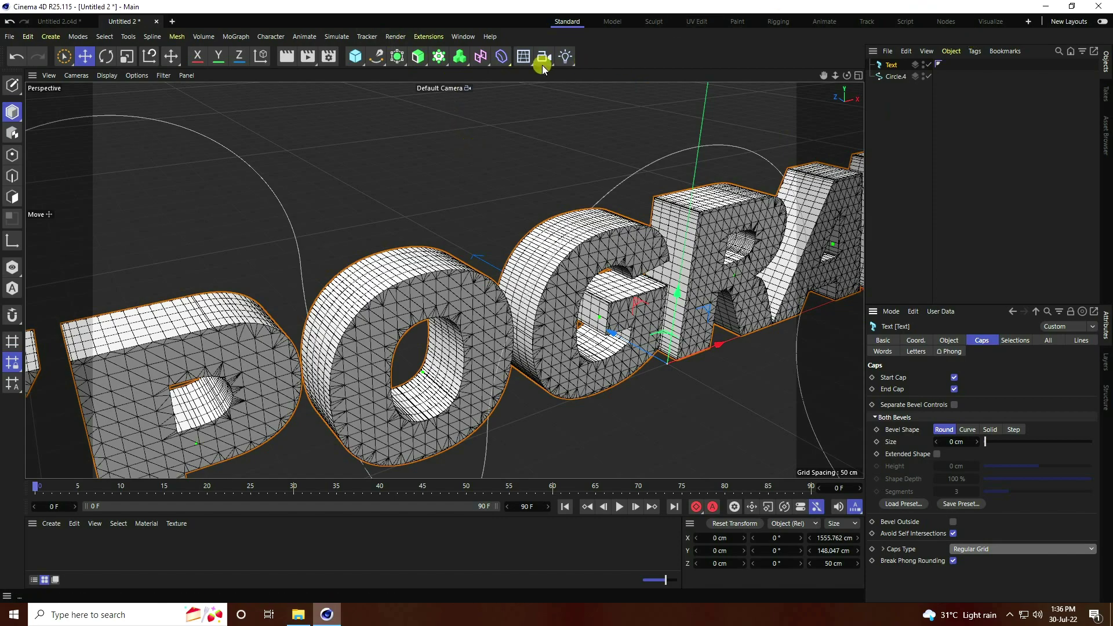
Step: Add a Spline Wrap deformer and parent it under the Text object
{"action": "left_click", "coordinate": [502, 59]}
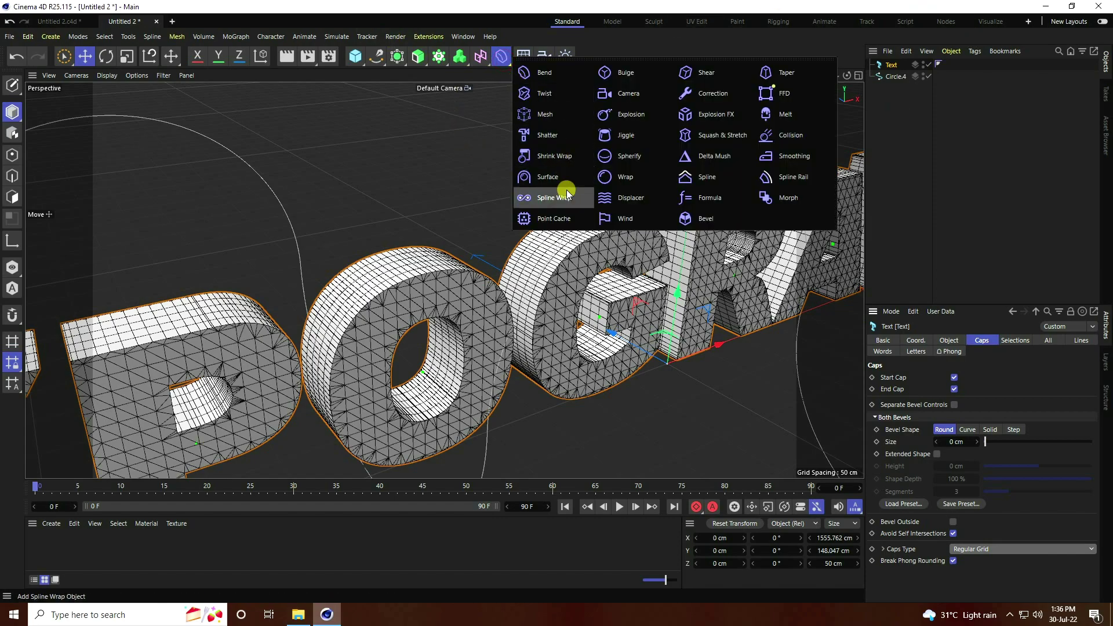
{"action": "left_click", "coordinate": [541, 198]}
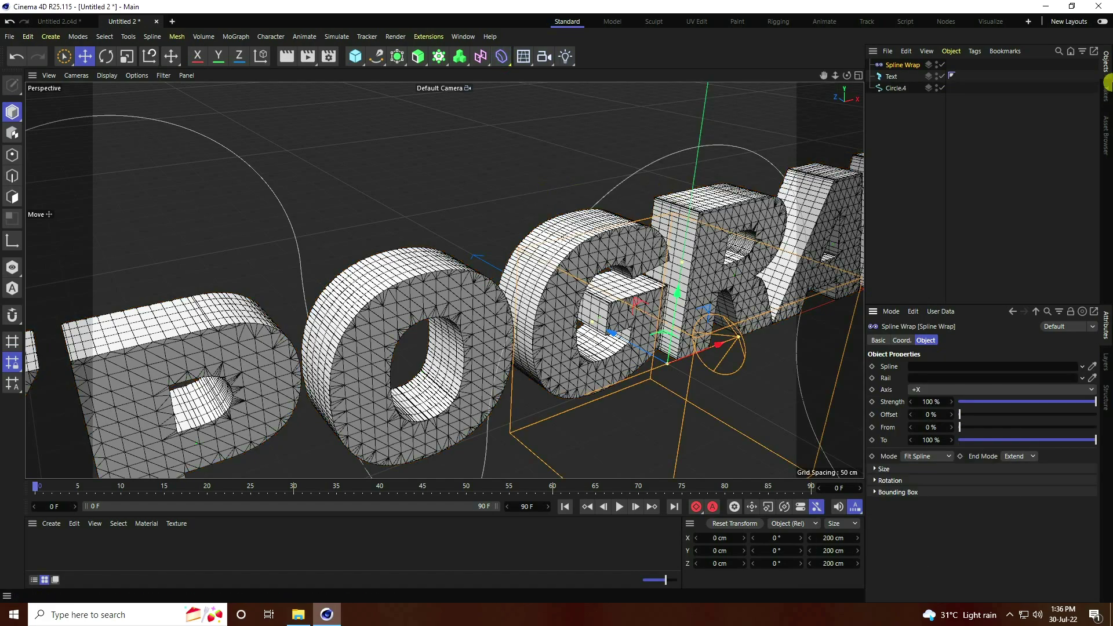
{"action": "left_click", "coordinate": [896, 68]}
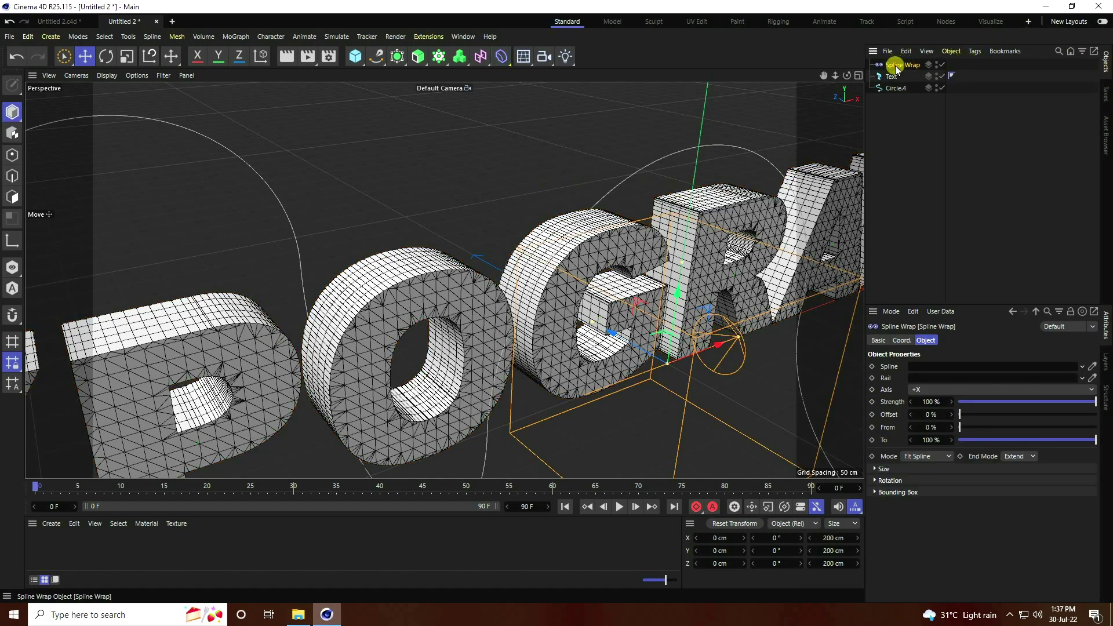
{"action": "left_click_drag", "start_coordinate": [892, 75], "coordinate": [892, 76]}
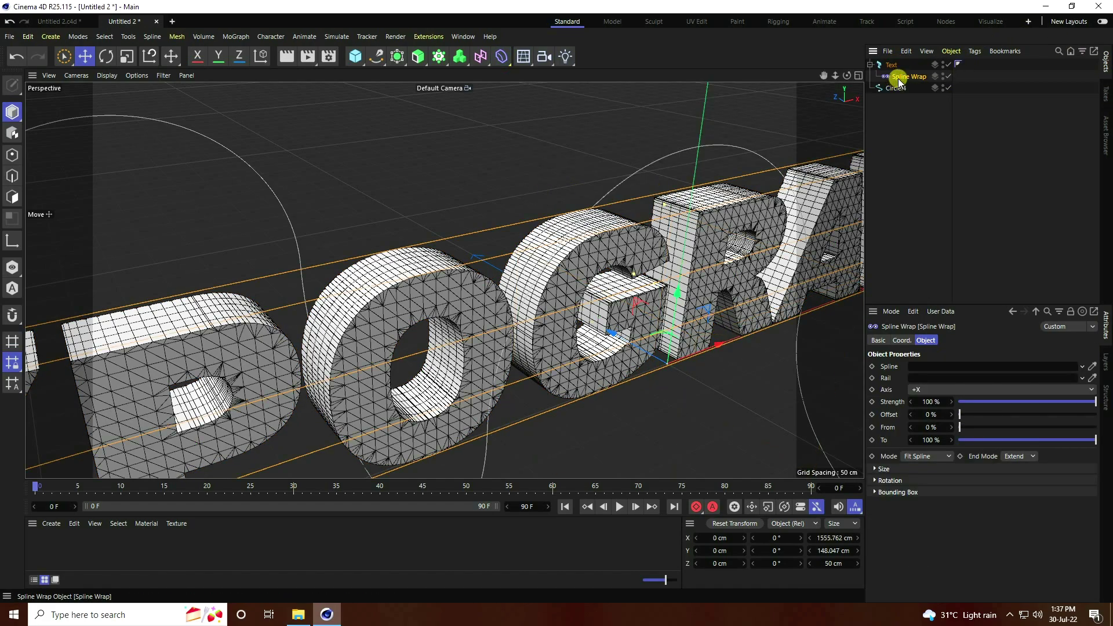
Step: Set Circle.4 as the Spline Wrap spline, with Mode Keep Length and End Mode Extend
{"action": "left_click_drag", "start_coordinate": [927, 158], "coordinate": [927, 366]}
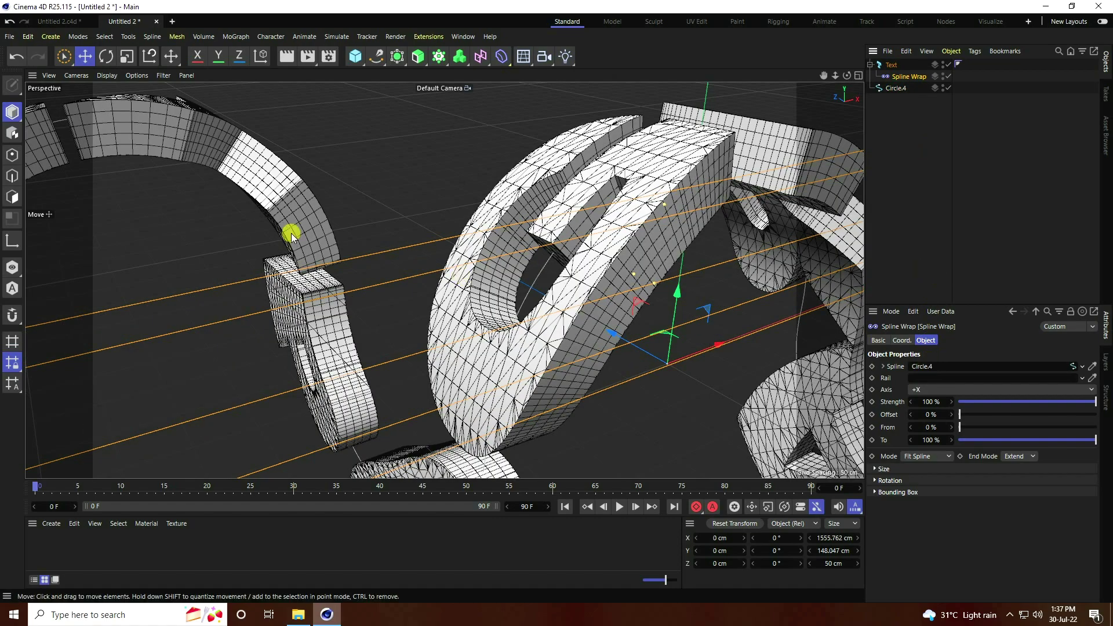
{"action": "scroll", "coordinate": [400, 249], "scroll_direction": "down", "scroll_amount": 6}
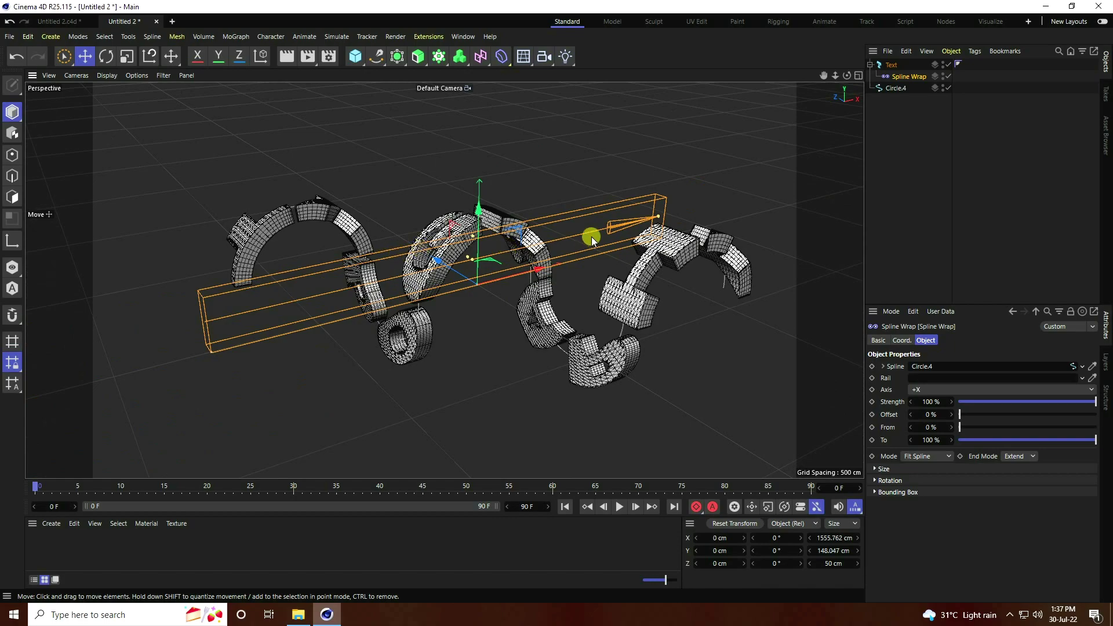
{"action": "scroll", "coordinate": [591, 236], "scroll_direction": "up", "scroll_amount": 2}
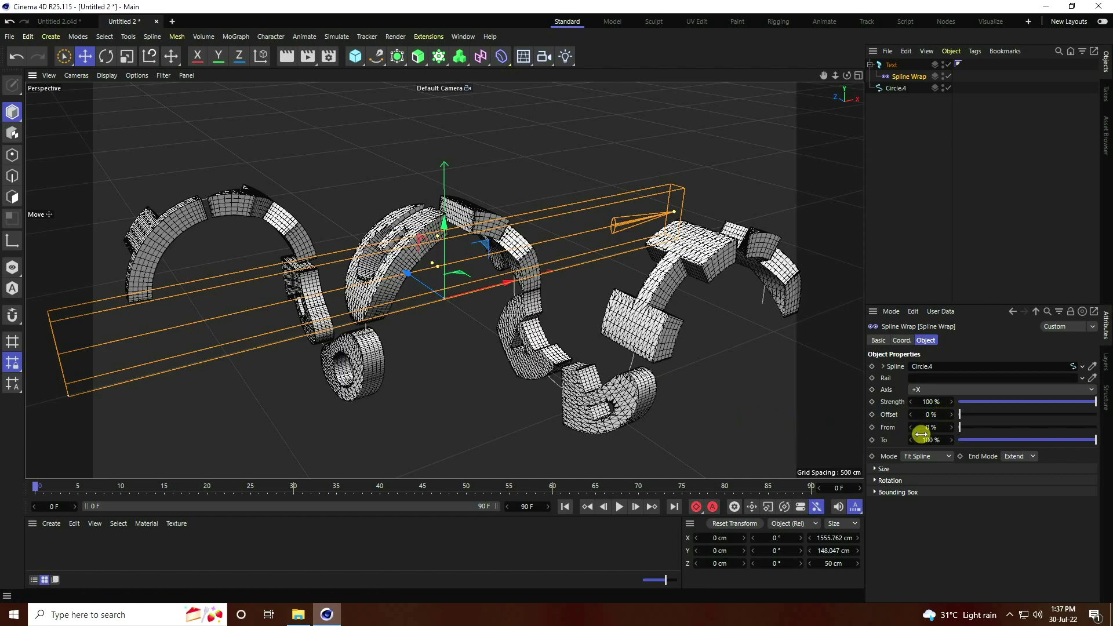
{"action": "left_click", "coordinate": [926, 457]}
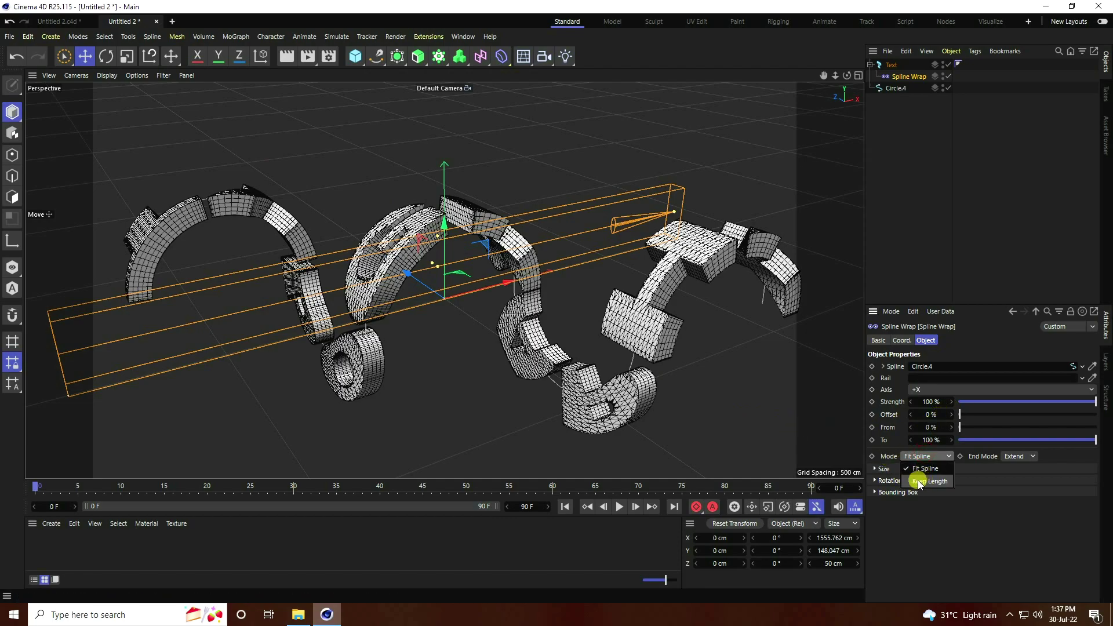
{"action": "left_click", "coordinate": [919, 481]}
{"action": "left_click", "coordinate": [1022, 457]}
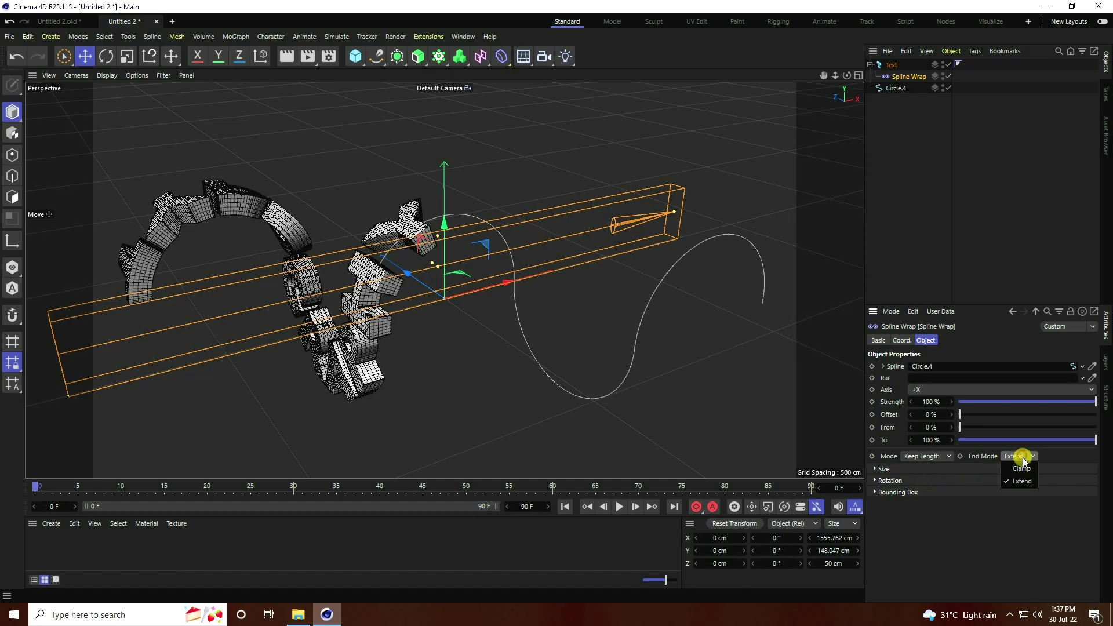
{"action": "left_click", "coordinate": [1021, 481]}
{"action": "scroll", "coordinate": [267, 252], "scroll_direction": "up", "scroll_amount": 3}
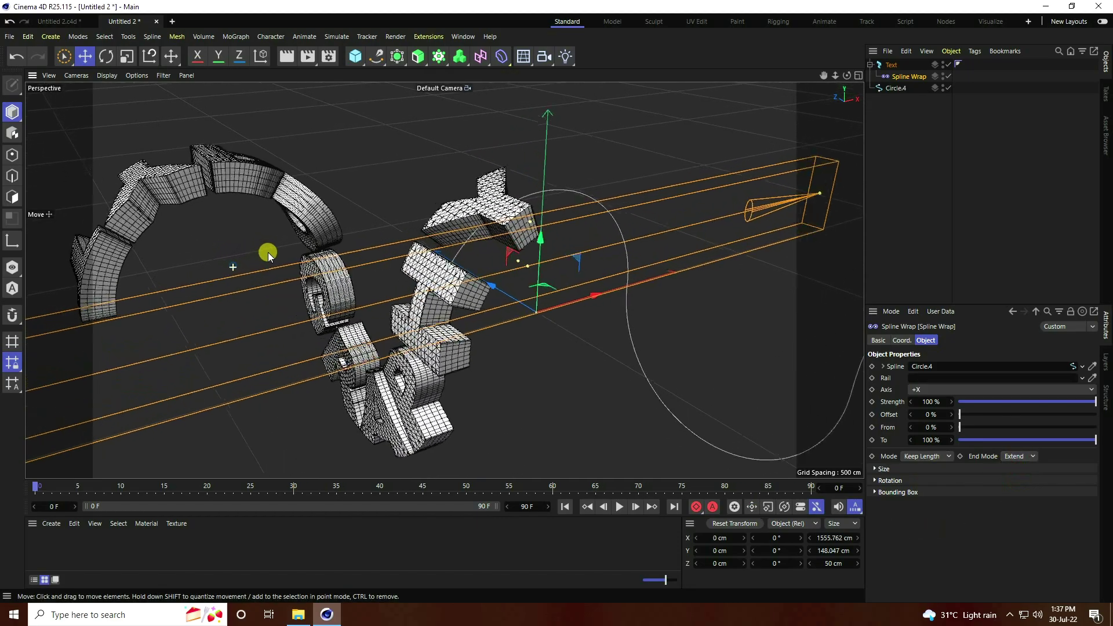
{"action": "right_click_drag", "start_coordinate": [268, 252], "coordinate": [733, 245], "text": "alt"}
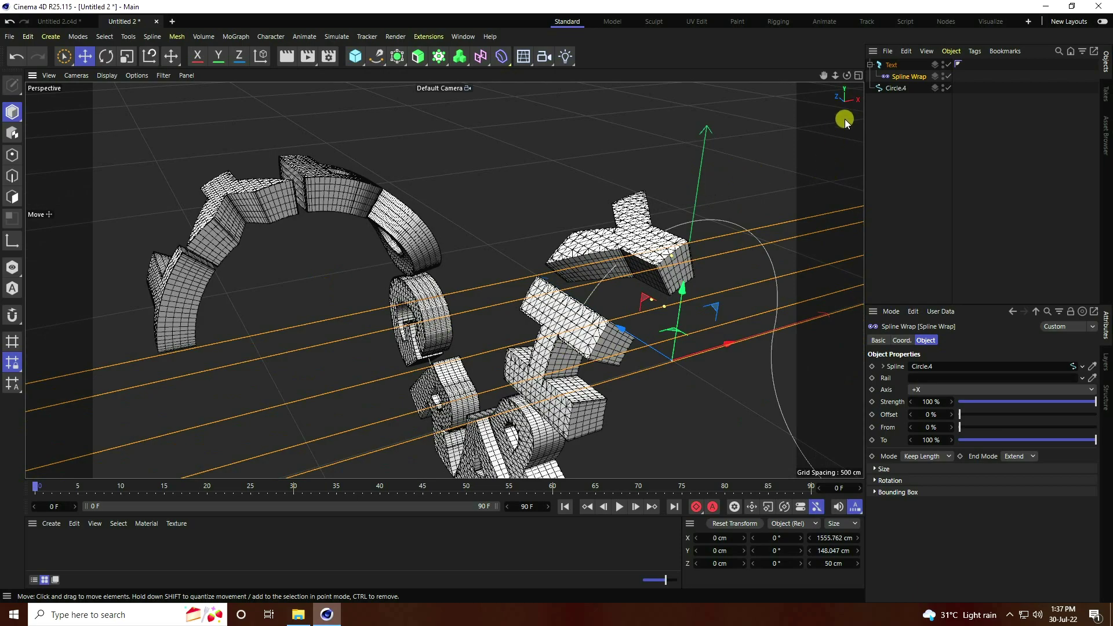
Step: Reduce the TYPOGRAPHY text height from 200 cm to 75 cm, then select the Spline Wrap
{"action": "left_click", "coordinate": [890, 64]}
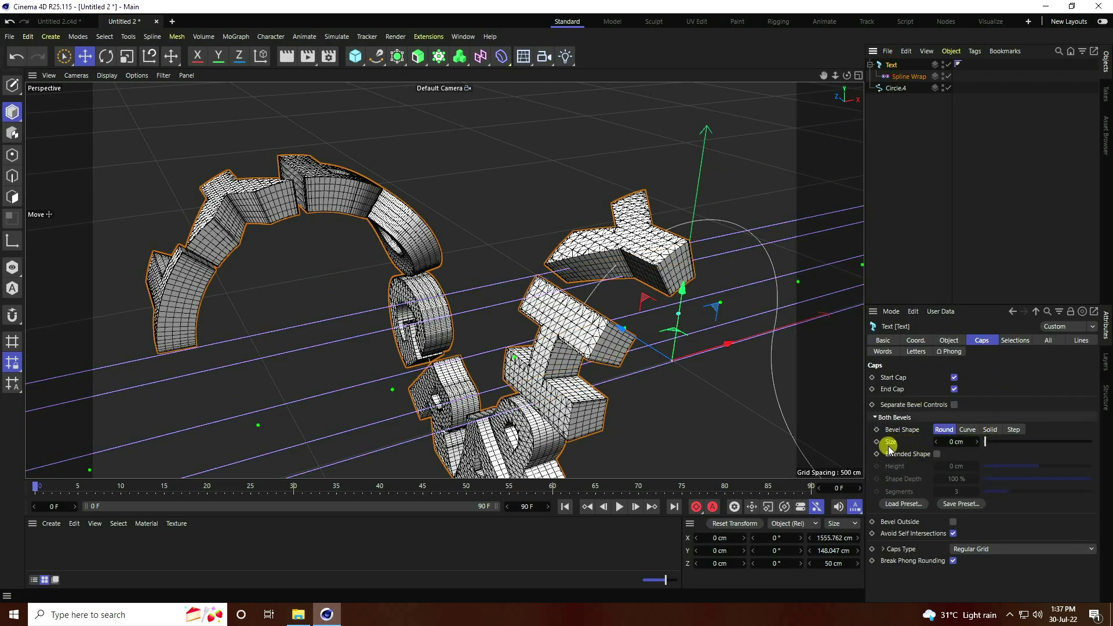
{"action": "left_click", "coordinate": [949, 340]}
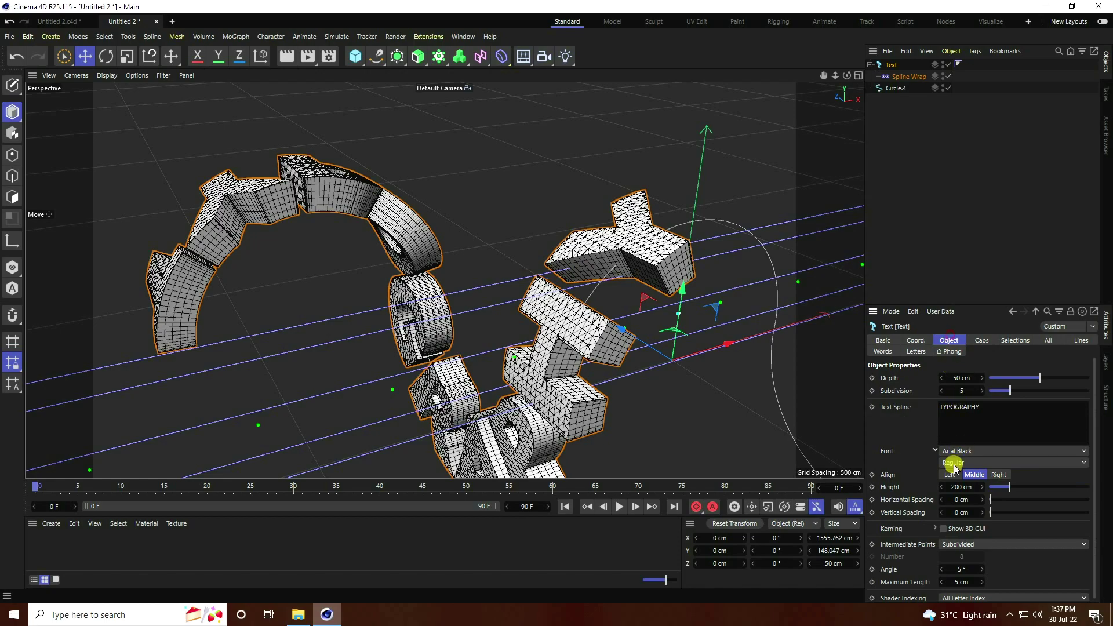
{"action": "left_click_drag", "start_coordinate": [1007, 494], "coordinate": [981, 489]}
{"action": "left_click_drag", "start_coordinate": [318, 203], "coordinate": [312, 181], "text": "alt"}
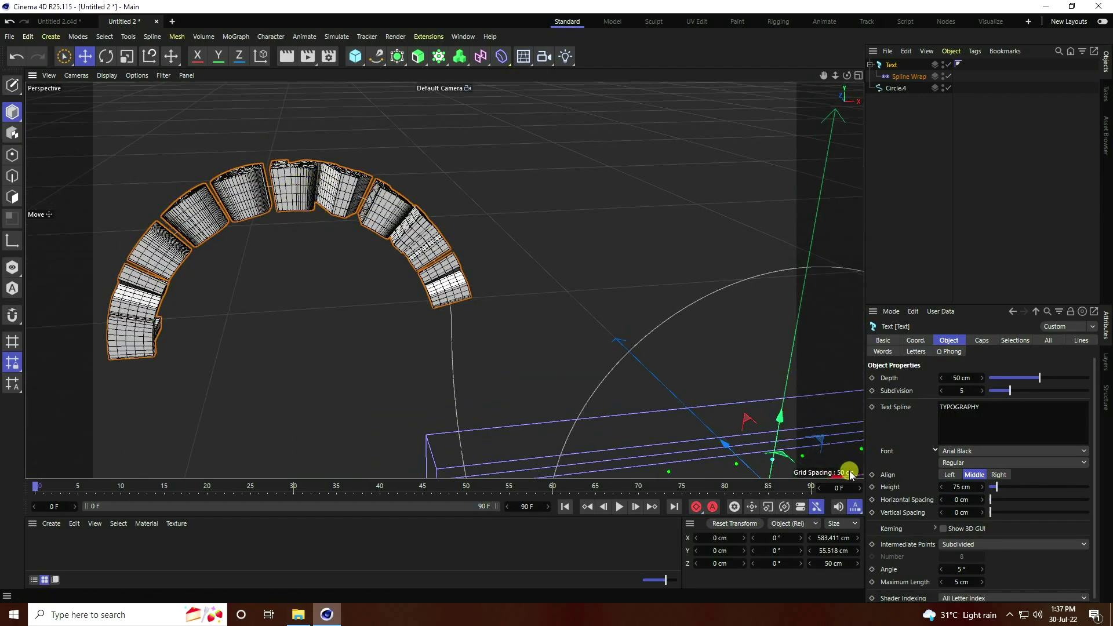
{"action": "left_click", "coordinate": [907, 76]}
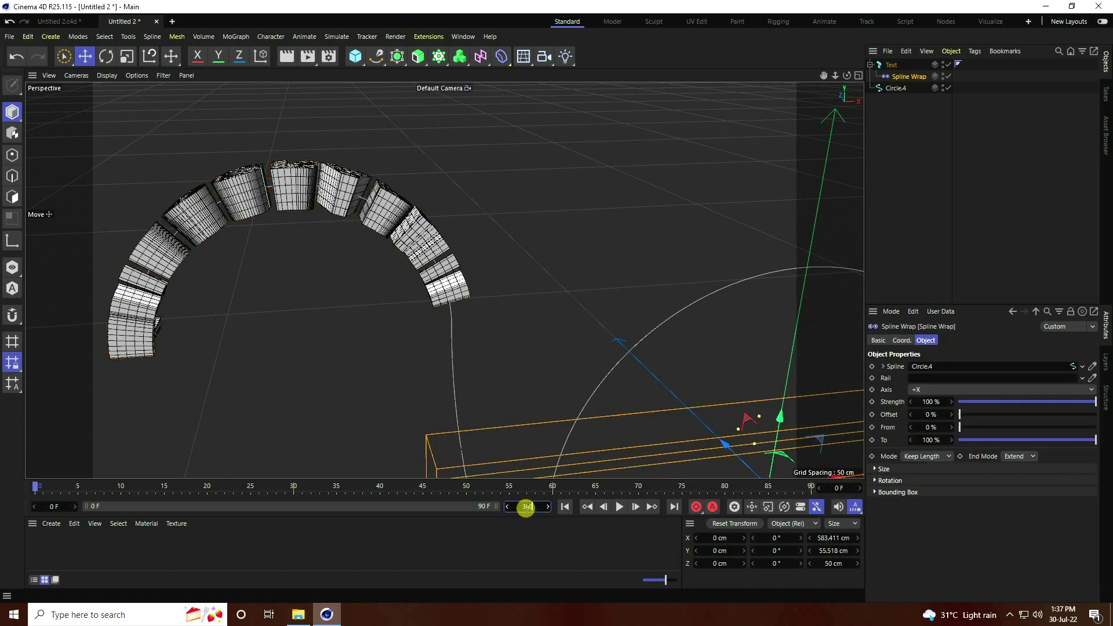
Step: Over a 360-frame timeline, keyframe Spline Wrap Offset at 0% on frame 0 and 80% on frame 360
{"action": "key", "text": "Return"}
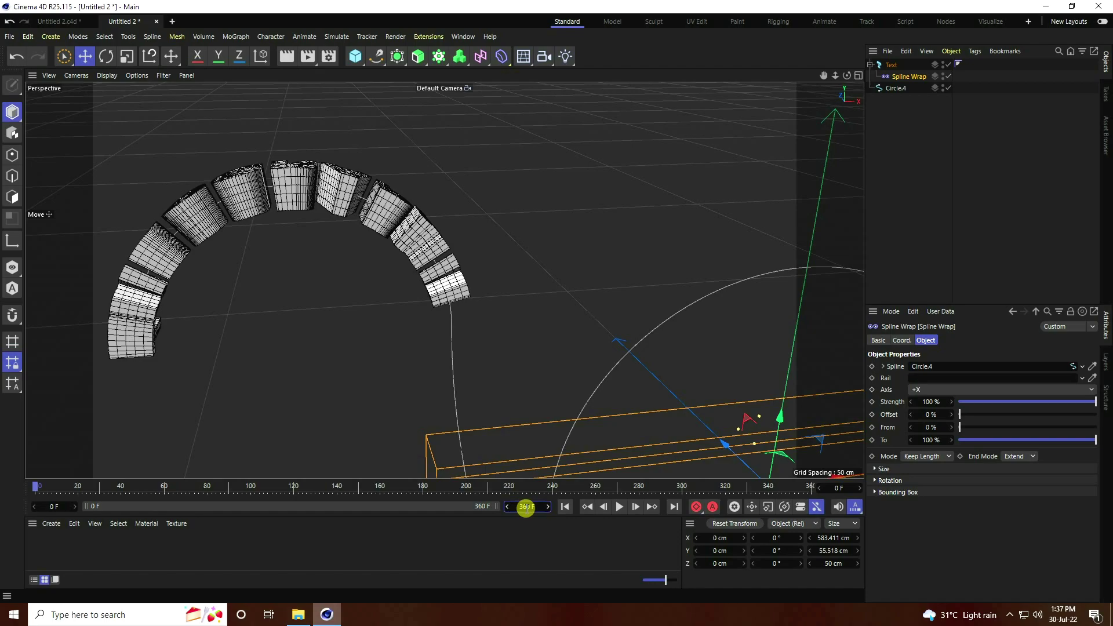
{"action": "left_click", "coordinate": [872, 414]}
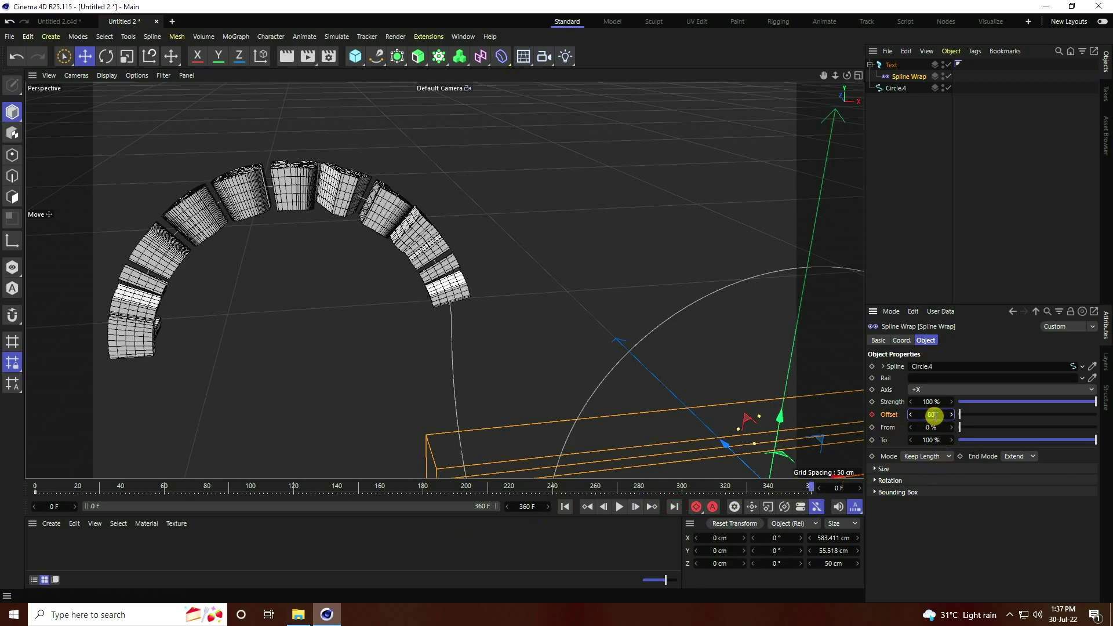
{"action": "left_click_drag", "start_coordinate": [933, 415], "coordinate": [925, 416]}
{"action": "left_click", "coordinate": [873, 415]}
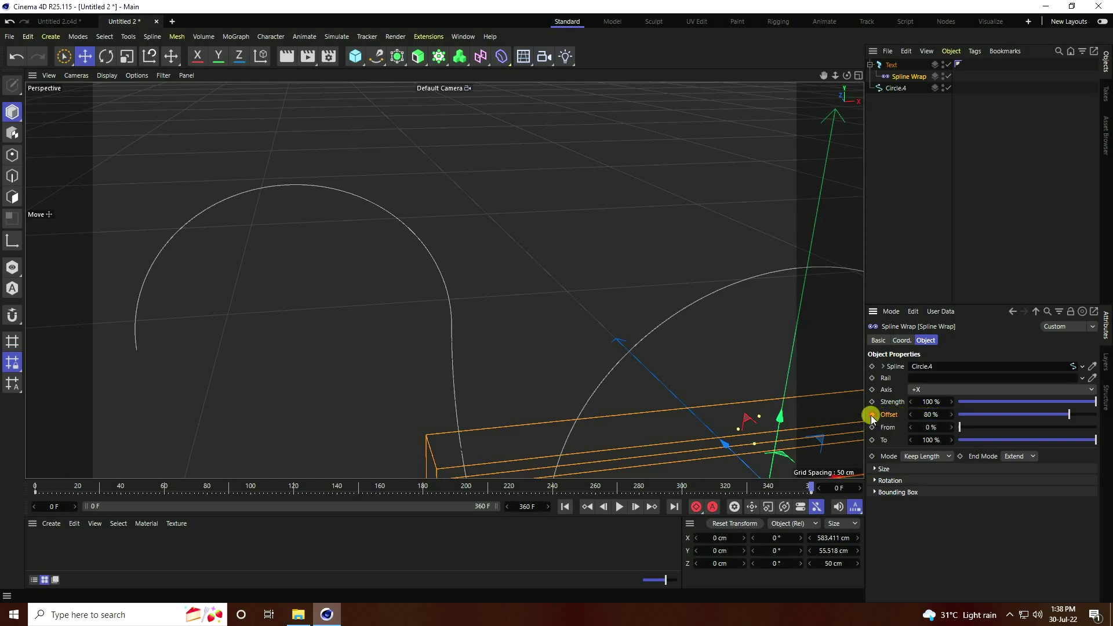
Step: Play the Offset animation from frame 0 to check the text sliding around the circle
{"action": "left_click", "coordinate": [556, 507]}
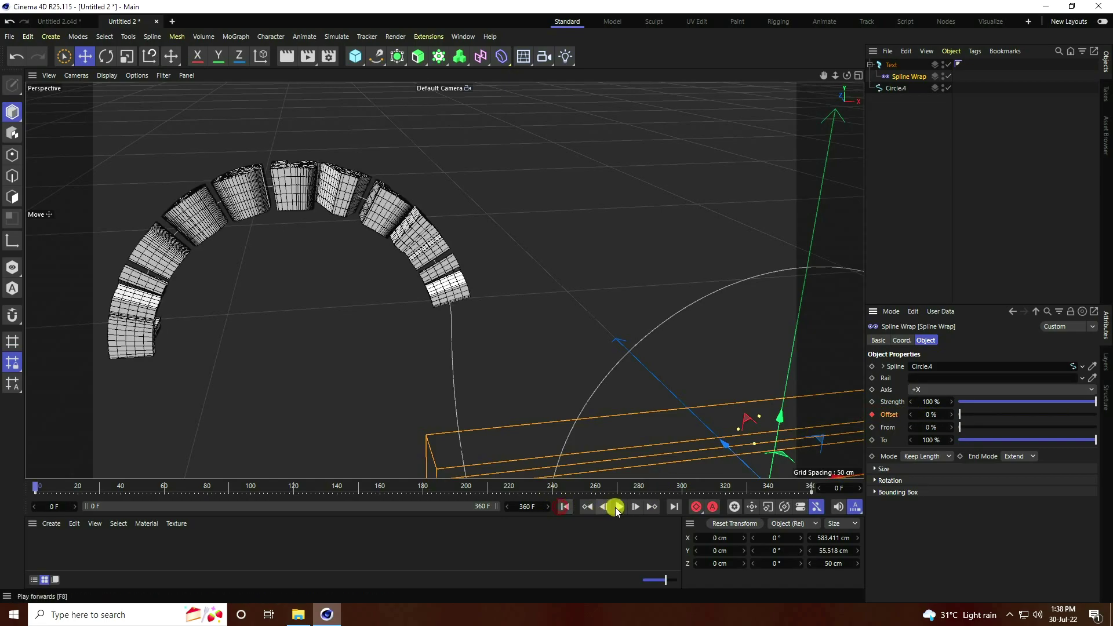
{"action": "left_click", "coordinate": [619, 506]}
{"action": "middle_click_drag", "start_coordinate": [429, 336], "coordinate": [344, 282], "text": "alt"}
{"action": "left_click_drag", "start_coordinate": [344, 282], "coordinate": [347, 318], "text": "alt"}
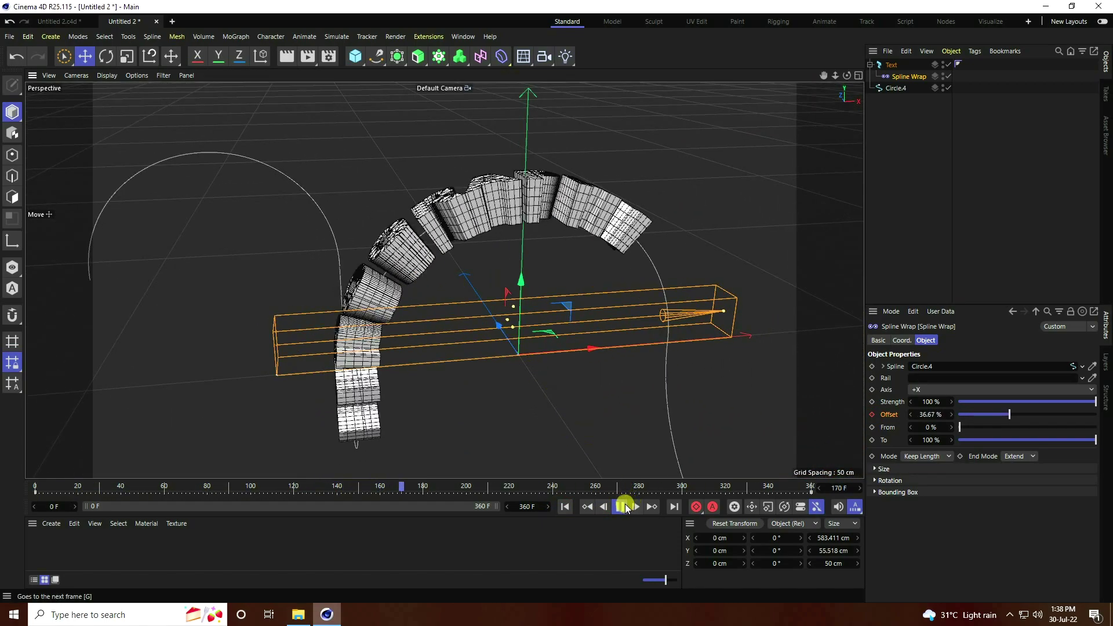
{"action": "left_click", "coordinate": [619, 506]}
{"action": "left_click", "coordinate": [564, 505]}
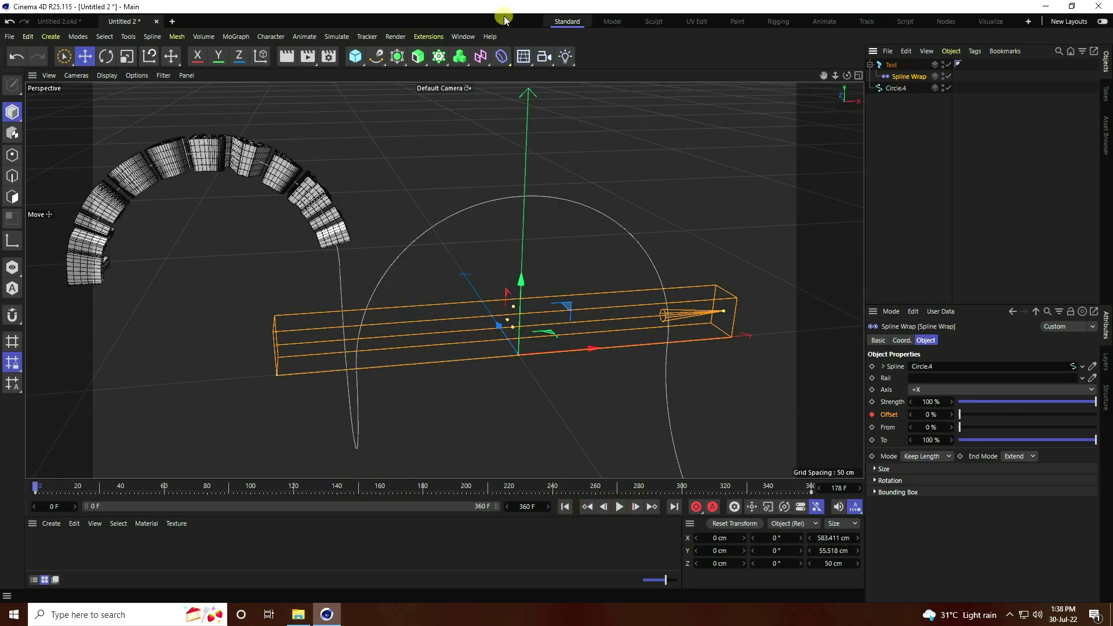
{"action": "left_click", "coordinate": [402, 39]}
Step: In the F-Curve timeline, set both Offset keys to Linear interpolation
{"action": "mouse_move", "coordinate": [463, 37]}
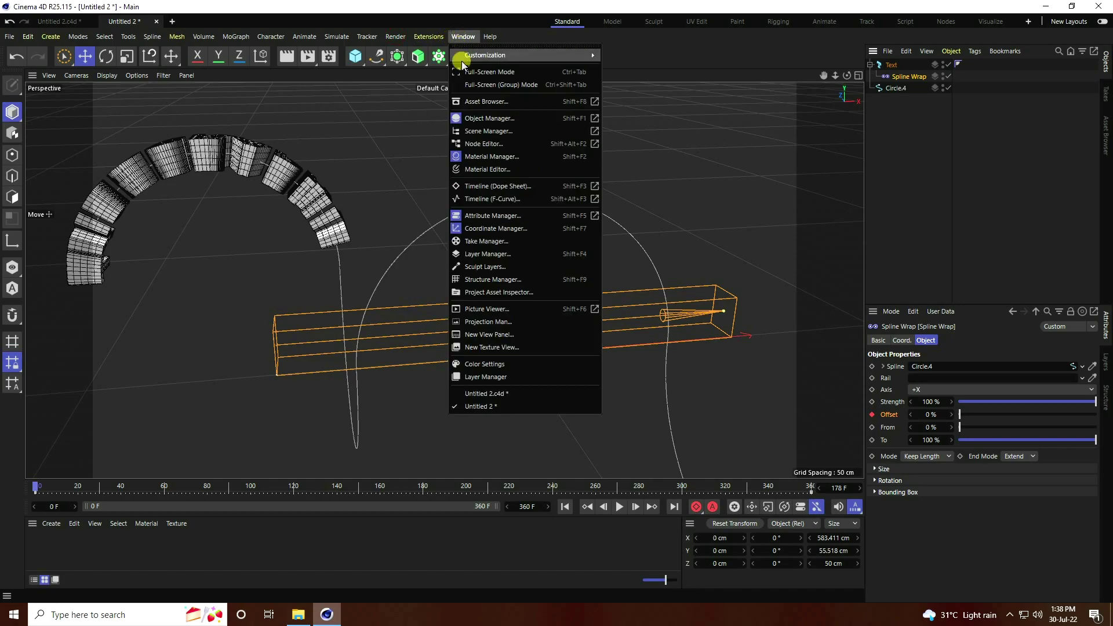
{"action": "left_click", "coordinate": [490, 200]}
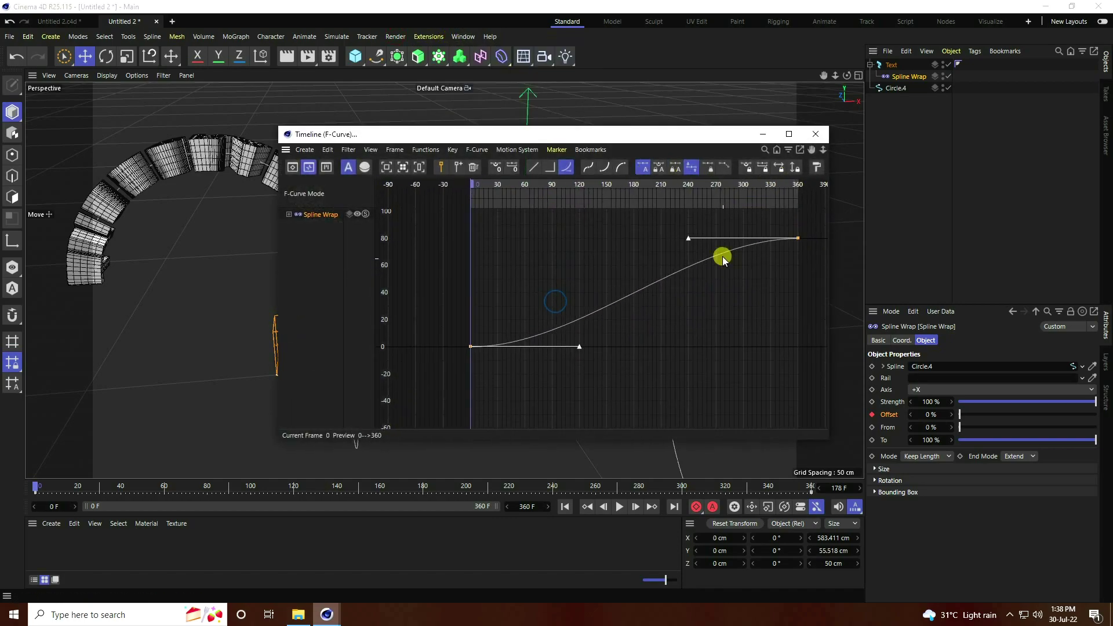
{"action": "left_click_drag", "start_coordinate": [809, 365], "coordinate": [444, 225]}
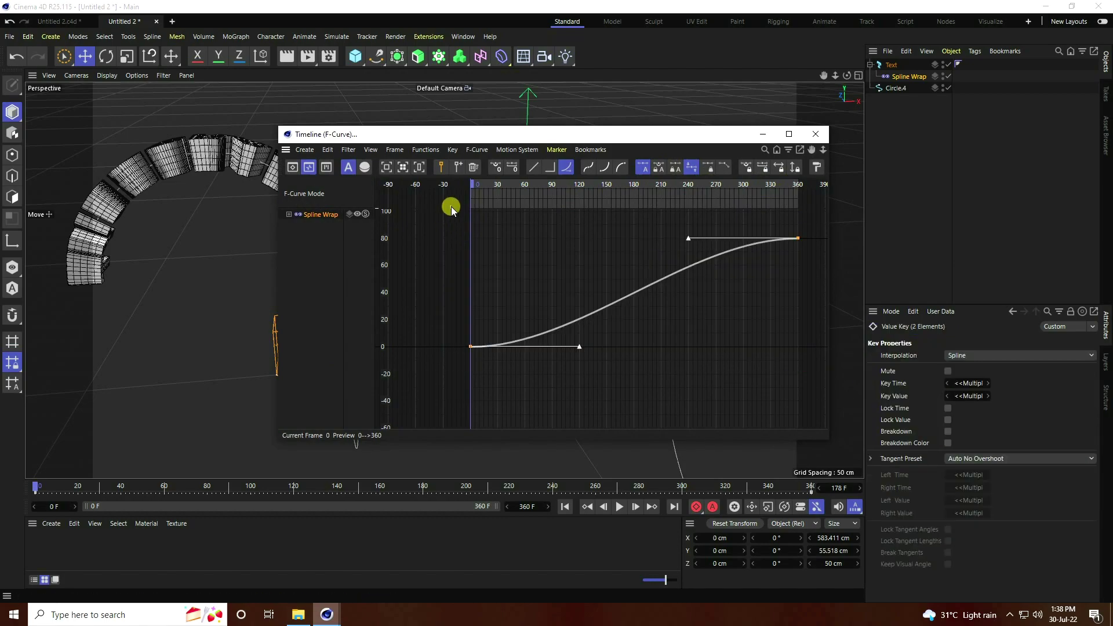
{"action": "left_click", "coordinate": [532, 168]}
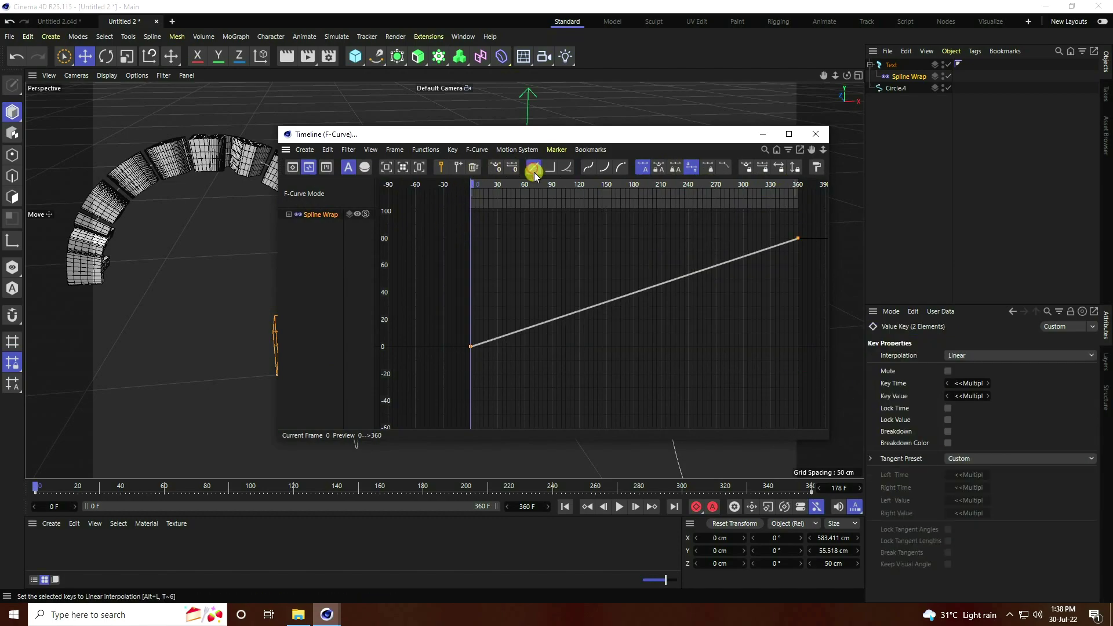
{"action": "left_click", "coordinate": [815, 134]}
Step: Replay the animation to confirm the text now moves at constant speed
{"action": "left_click", "coordinate": [618, 505]}
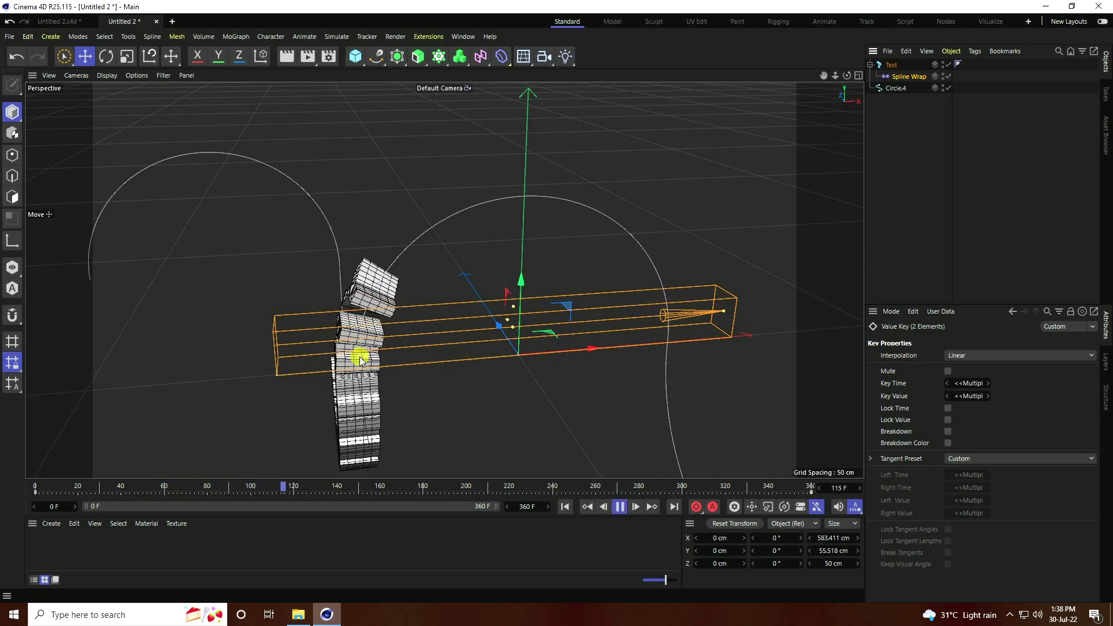
{"action": "left_click", "coordinate": [629, 510]}
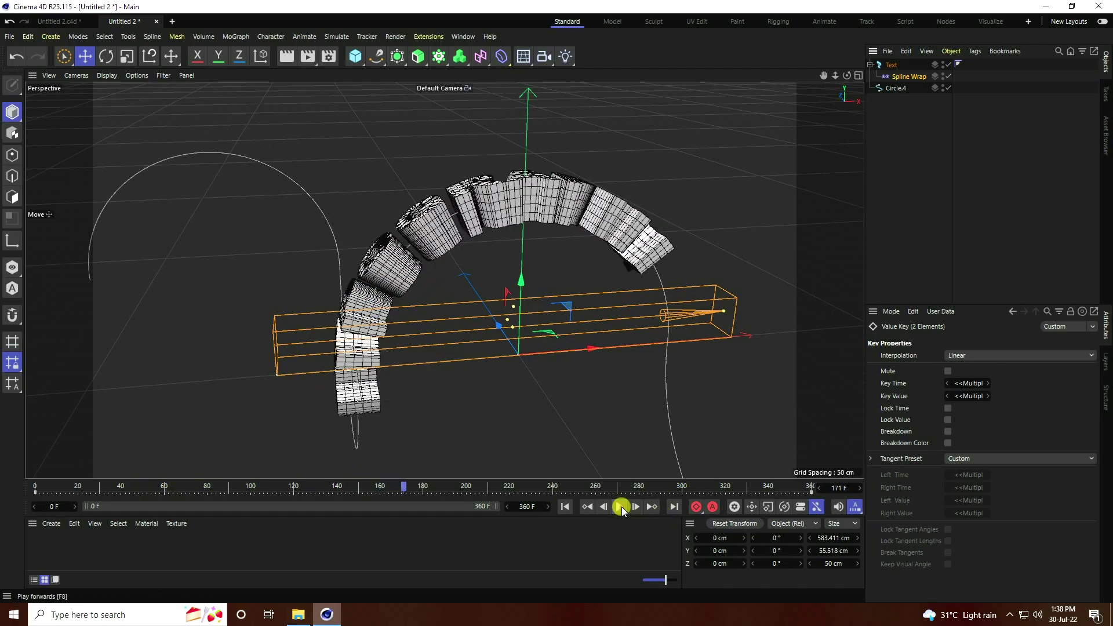
{"action": "left_click", "coordinate": [563, 507]}
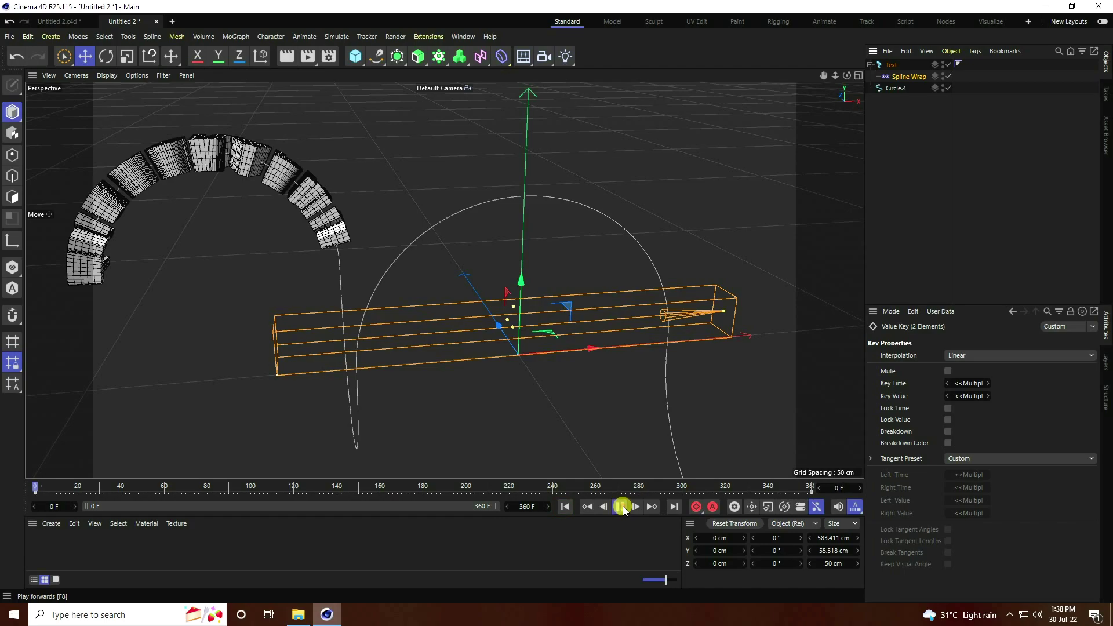
{"action": "left_click", "coordinate": [572, 510]}
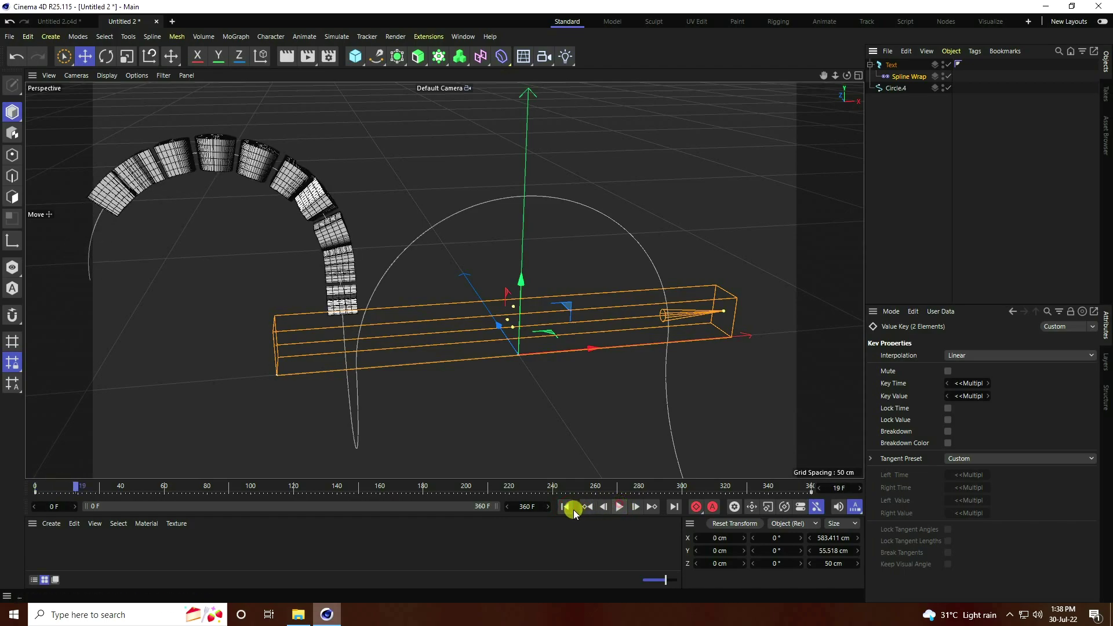
{"action": "left_click", "coordinate": [573, 509]}
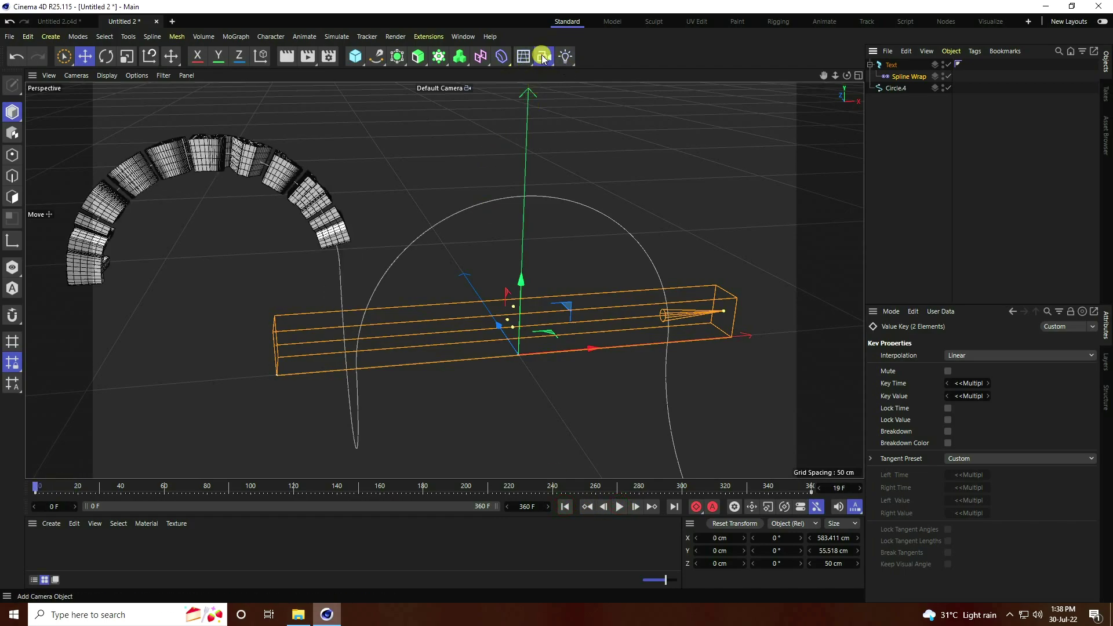
Step: Add a Camera, view through it, and set its projection to Parallel
{"action": "left_click_drag", "start_coordinate": [543, 59], "coordinate": [582, 72]}
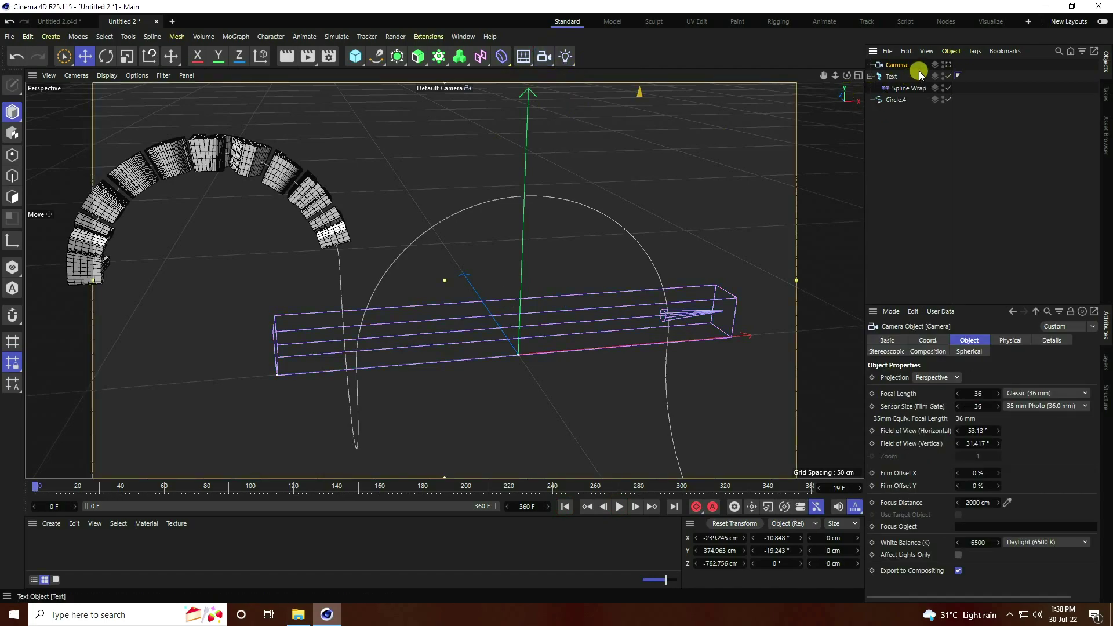
{"action": "left_click", "coordinate": [946, 64]}
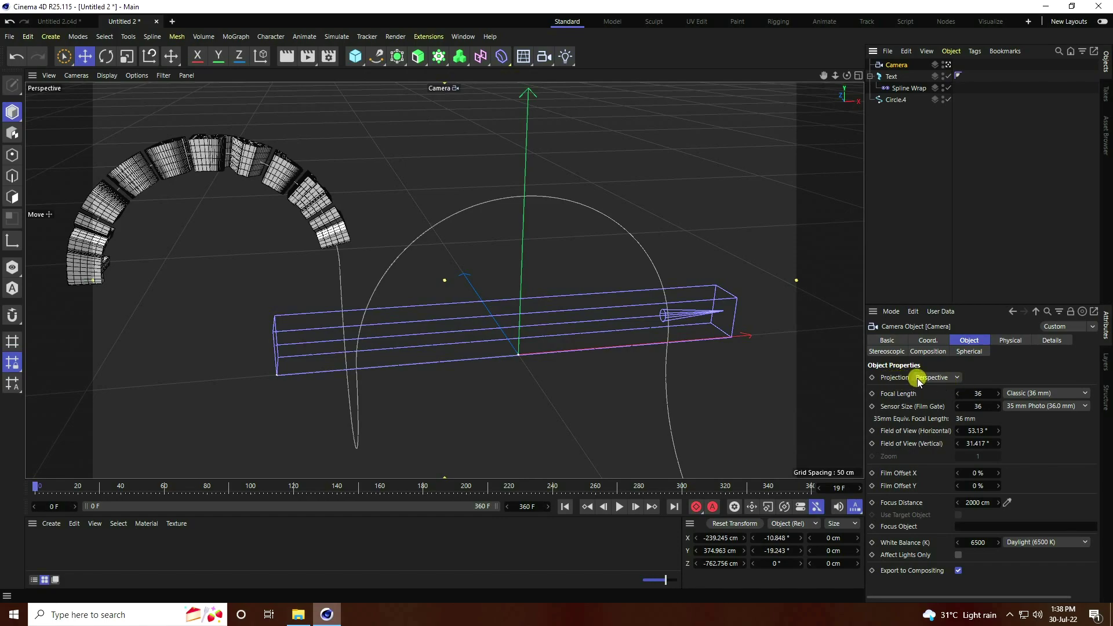
{"action": "left_click", "coordinate": [939, 378]}
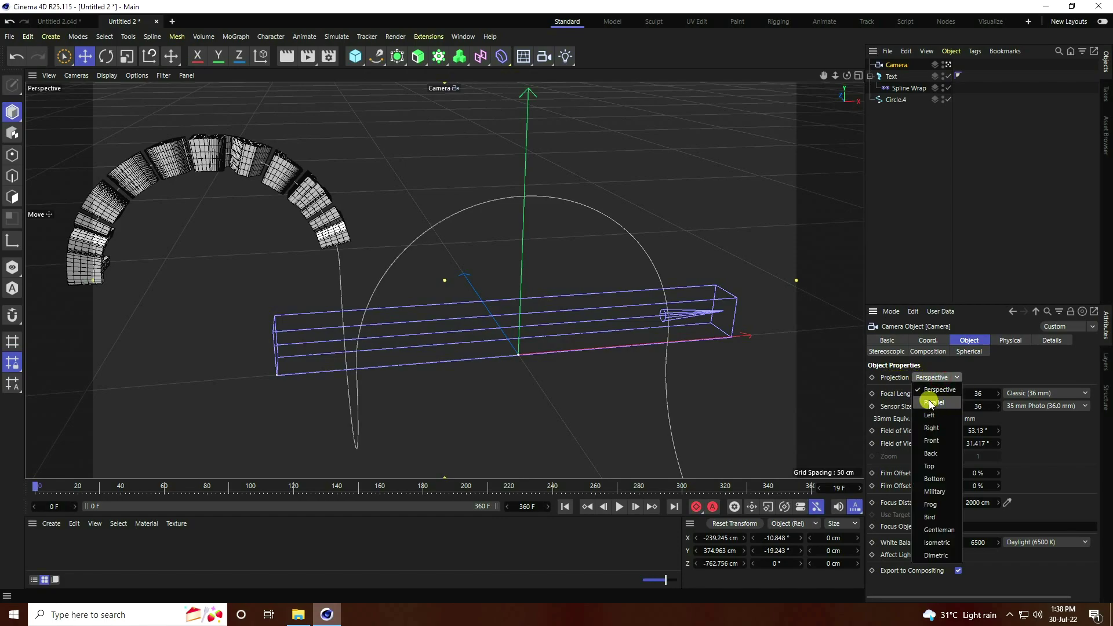
{"action": "left_click", "coordinate": [944, 402]}
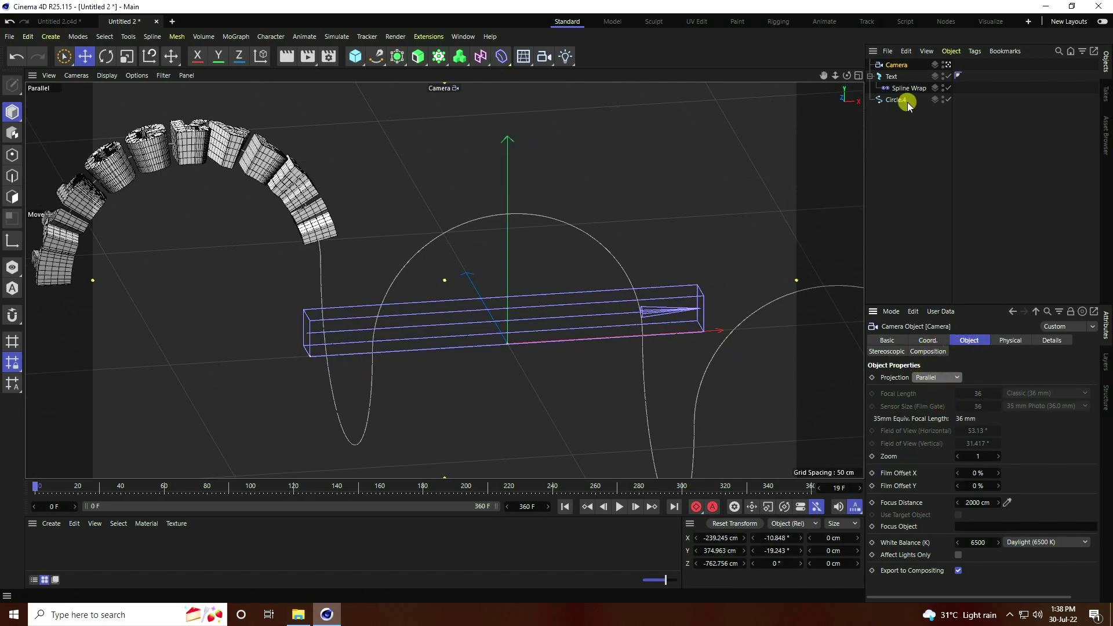
Step: Place the camera at position 0, 0, 0 cm
{"action": "left_click", "coordinate": [928, 340]}
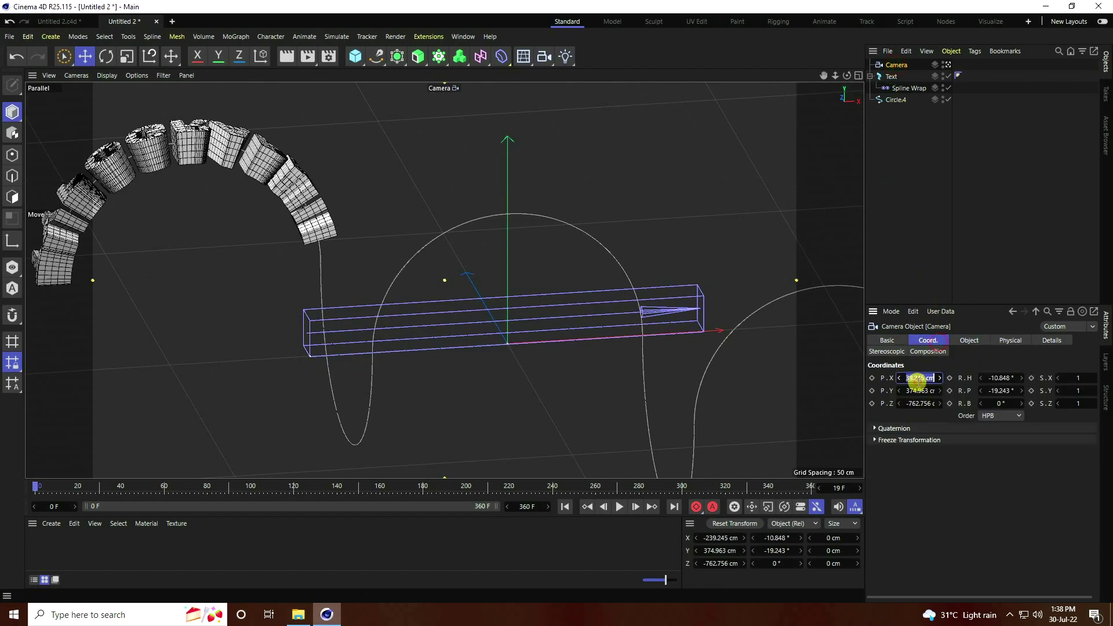
{"action": "type", "text": "0"}
{"action": "key", "text": "Tab"}
{"action": "type", "text": "0"}
{"action": "key", "text": "Tab"}
{"action": "type", "text": "0"}
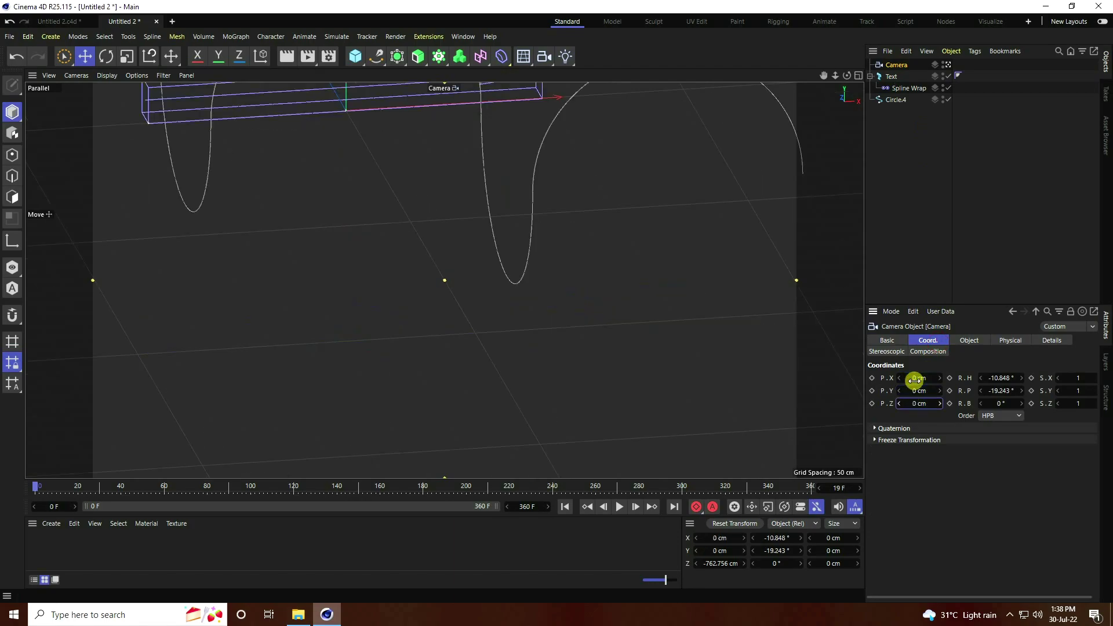
{"action": "key", "text": "Return"}
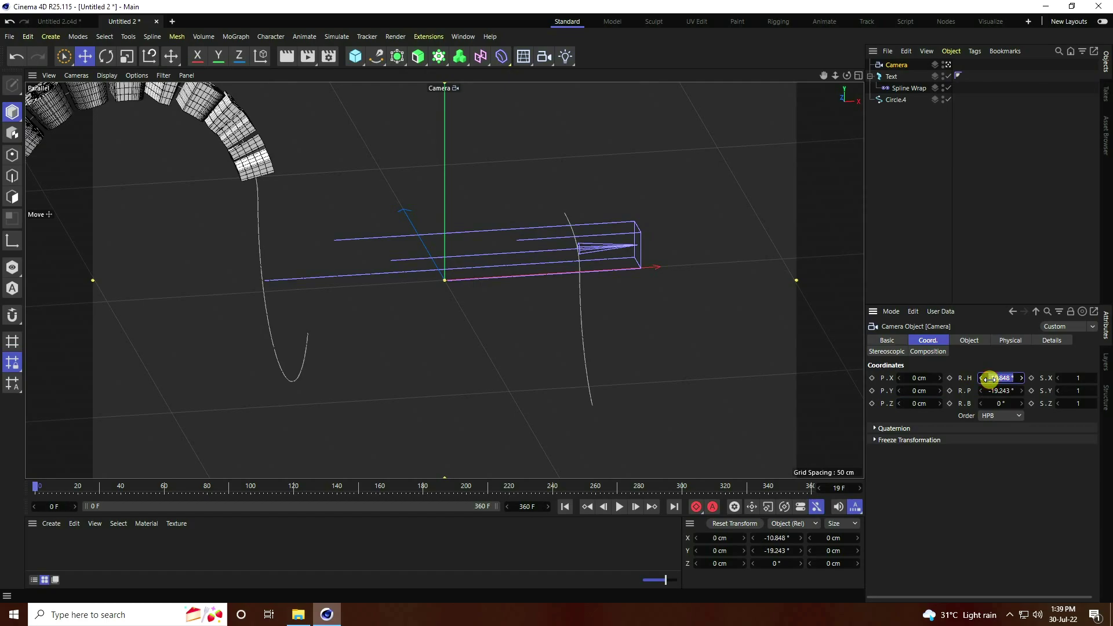
Step: Rotate the camera to H 45°, P 0°, B 45° and frame the text ring
{"action": "left_click", "coordinate": [989, 379]}
{"action": "type", "text": "45"}
{"action": "key", "text": "Tab"}
{"action": "type", "text": "0"}
{"action": "key", "text": "Tab"}
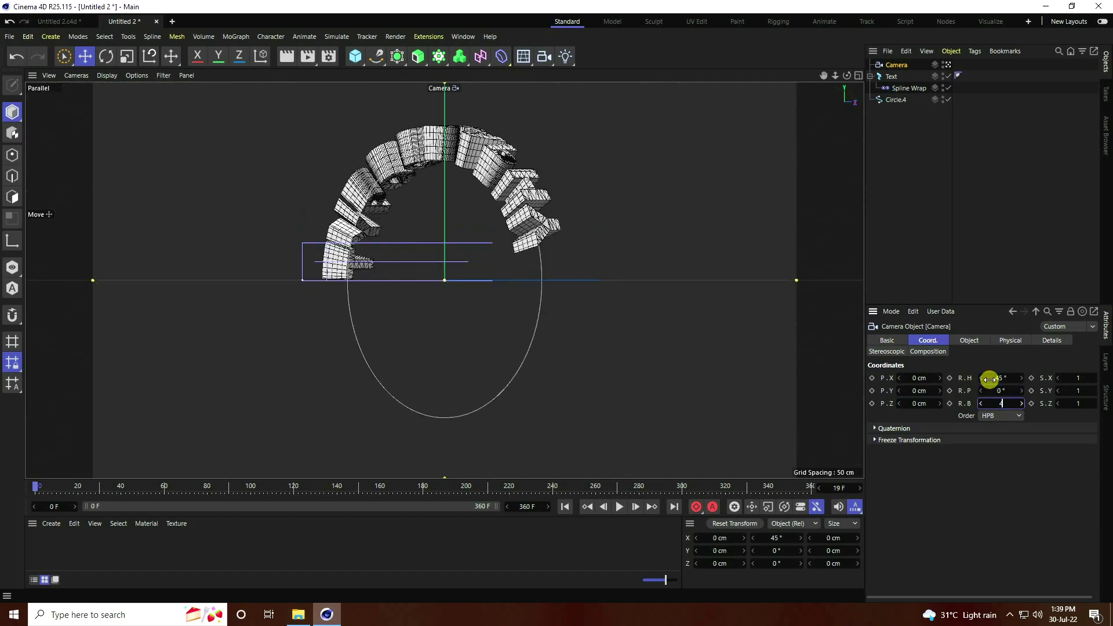
{"action": "type", "text": "45"}
{"action": "key", "text": "Return"}
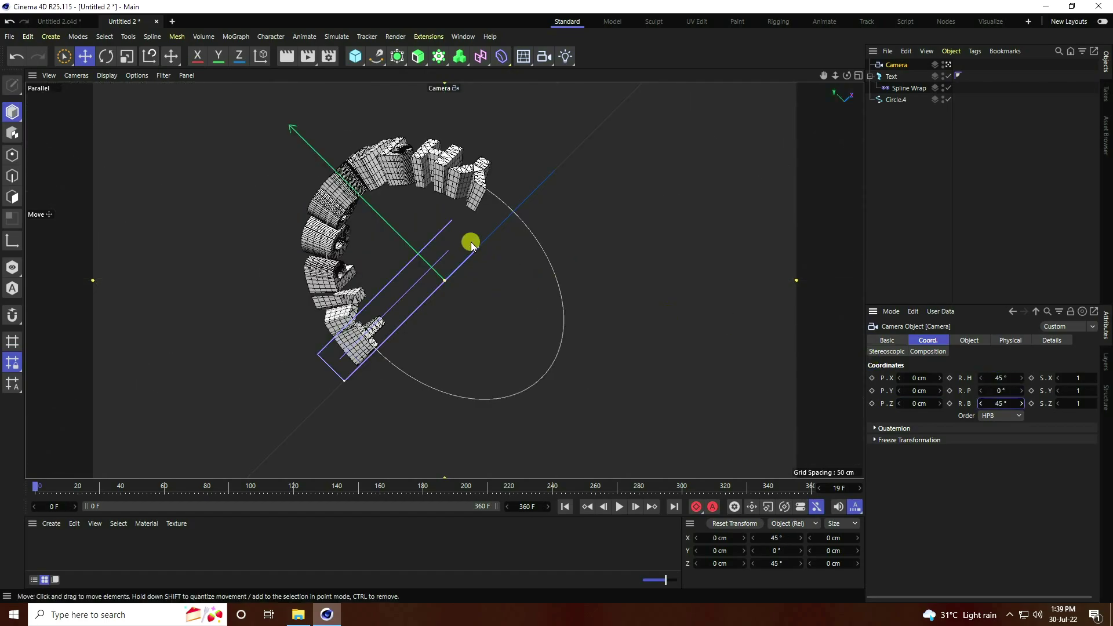
{"action": "scroll", "coordinate": [432, 226], "scroll_direction": "up", "scroll_amount": 3}
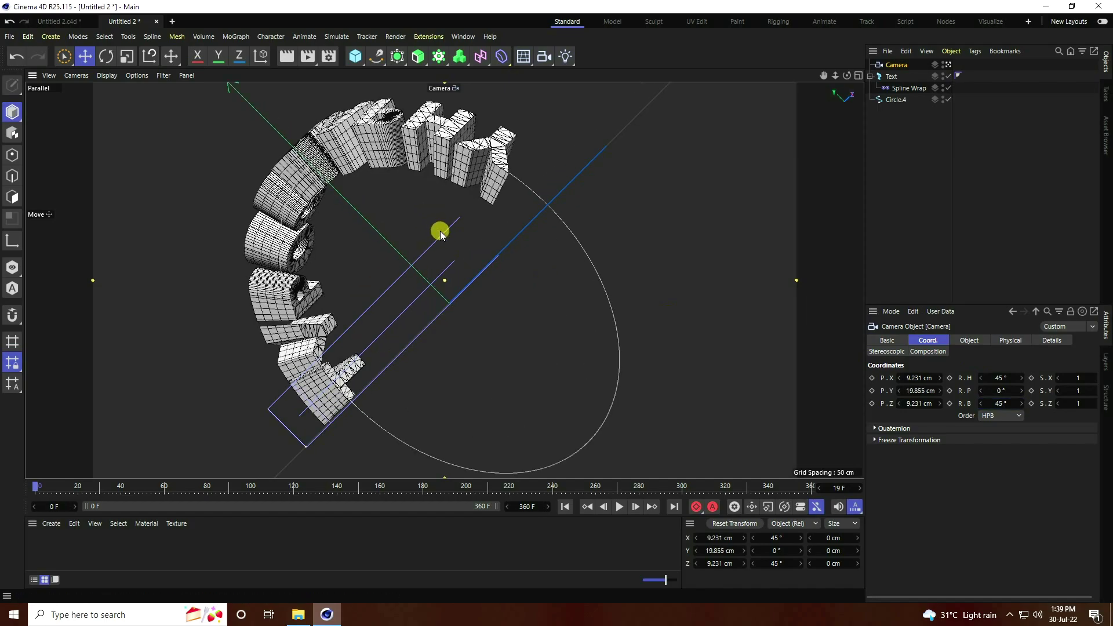
{"action": "scroll", "coordinate": [435, 229], "scroll_direction": "down", "scroll_amount": 2}
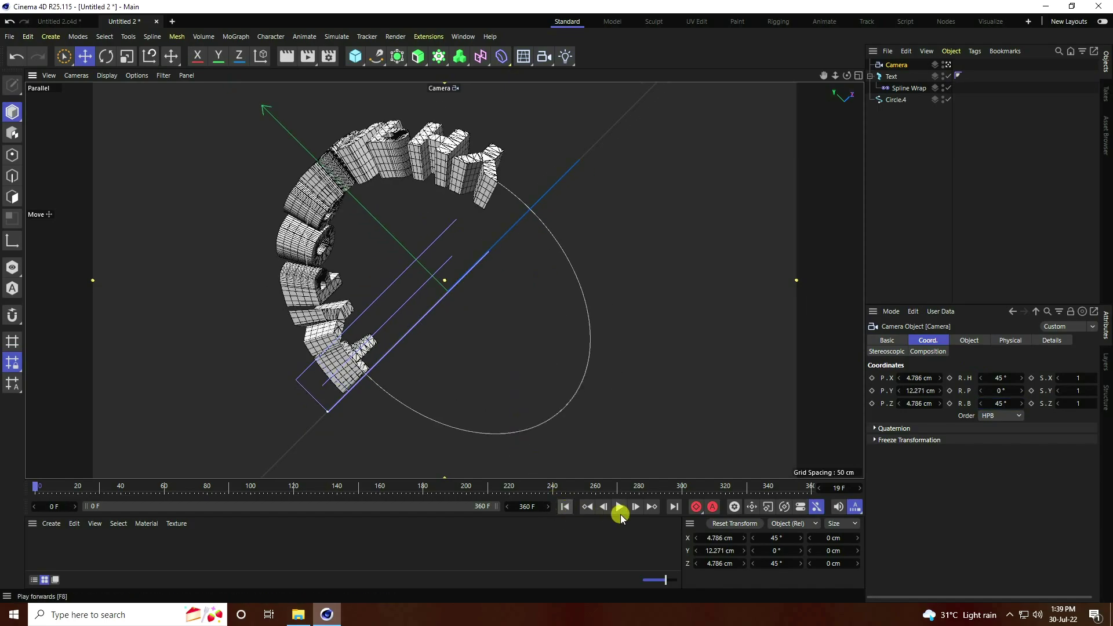
Step: Switch the viewport display to Gouraud Shading to show the text as solid geometry
{"action": "left_click", "coordinate": [620, 509]}
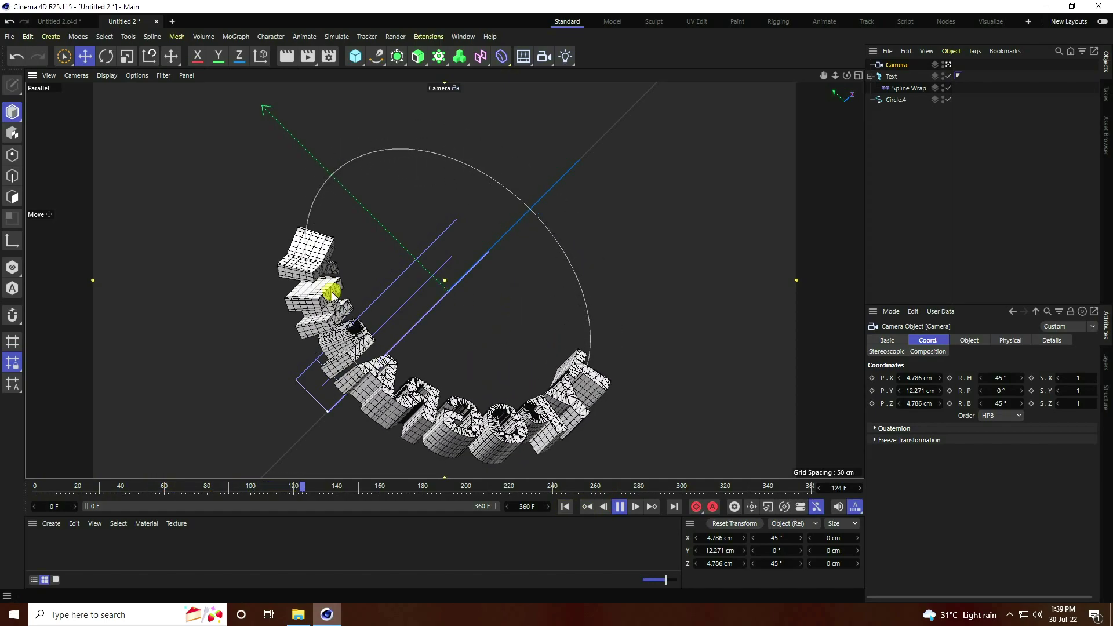
{"action": "left_click", "coordinate": [620, 509]}
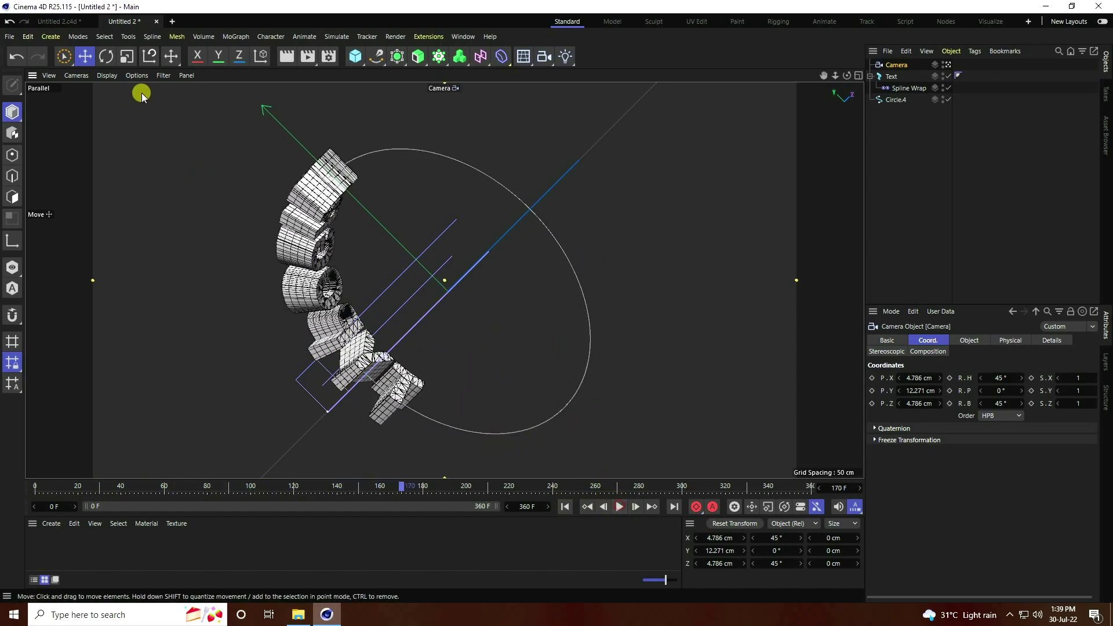
{"action": "left_click", "coordinate": [107, 75]}
{"action": "left_click", "coordinate": [118, 102]}
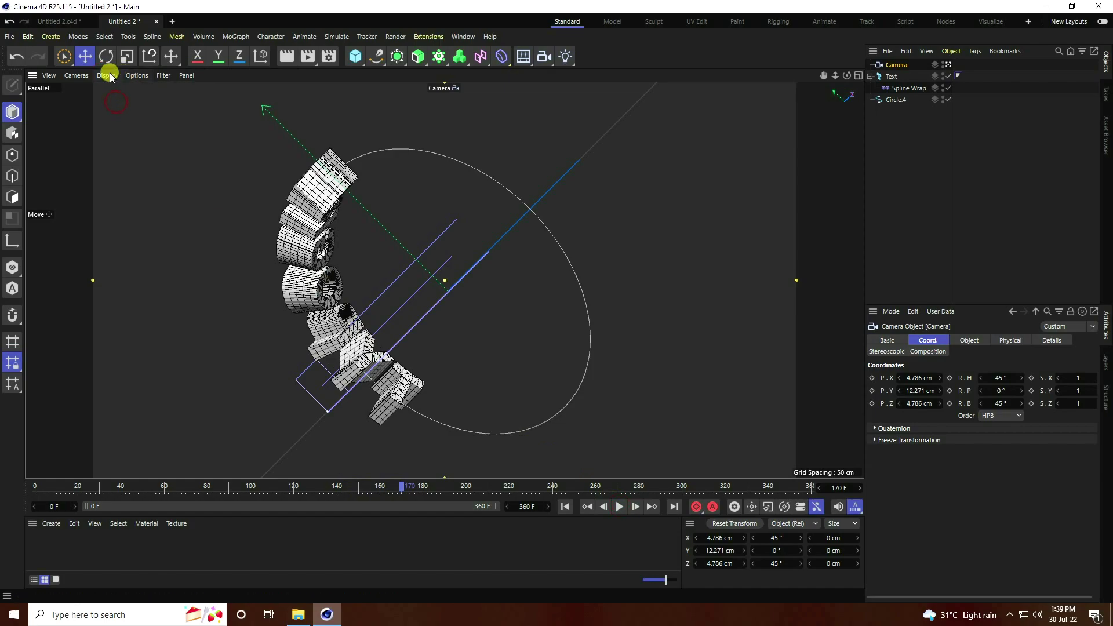
{"action": "left_click", "coordinate": [106, 76]}
{"action": "left_click", "coordinate": [124, 88]}
Step: Replay the shaded animation and bring up the camera's Object and Details settings
{"action": "left_click", "coordinate": [619, 507]}
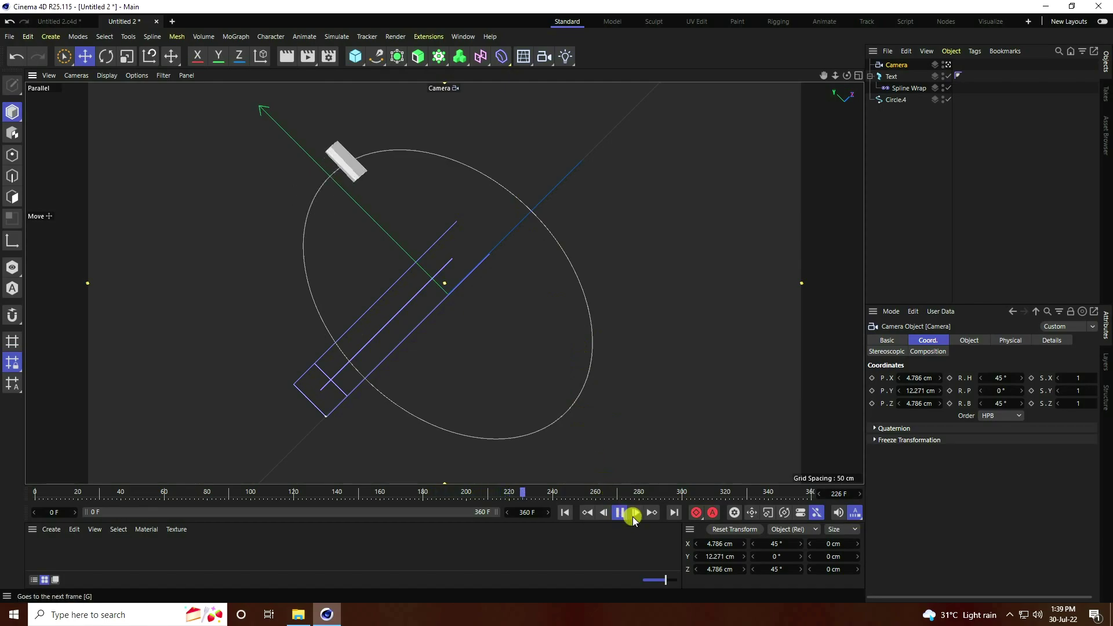
{"action": "left_click", "coordinate": [619, 512]}
{"action": "left_click", "coordinate": [565, 513]}
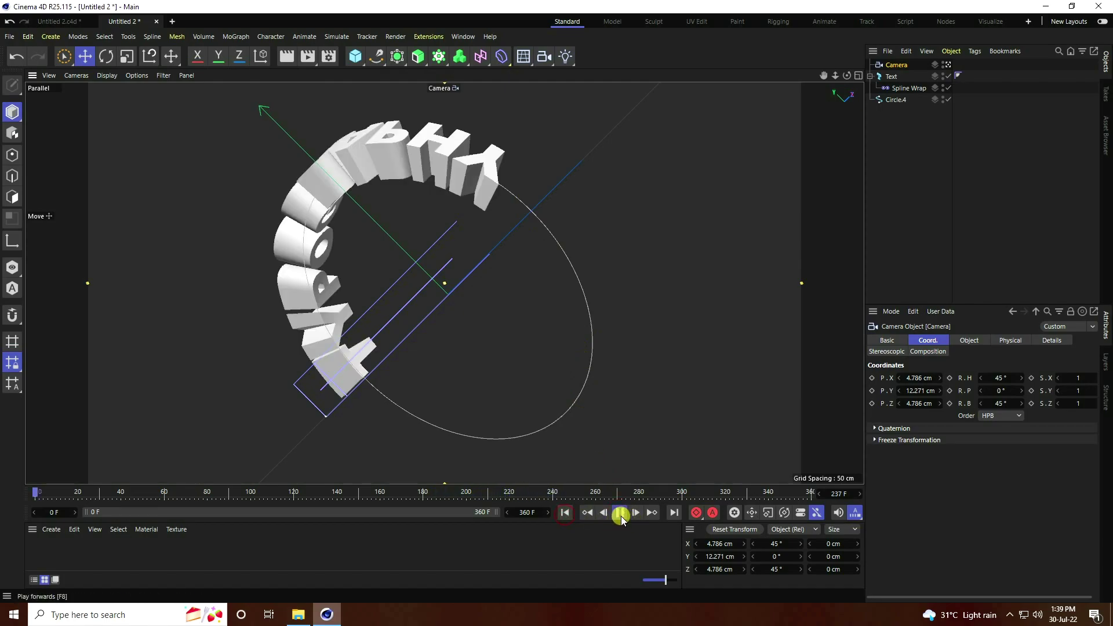
{"action": "left_click", "coordinate": [619, 512]}
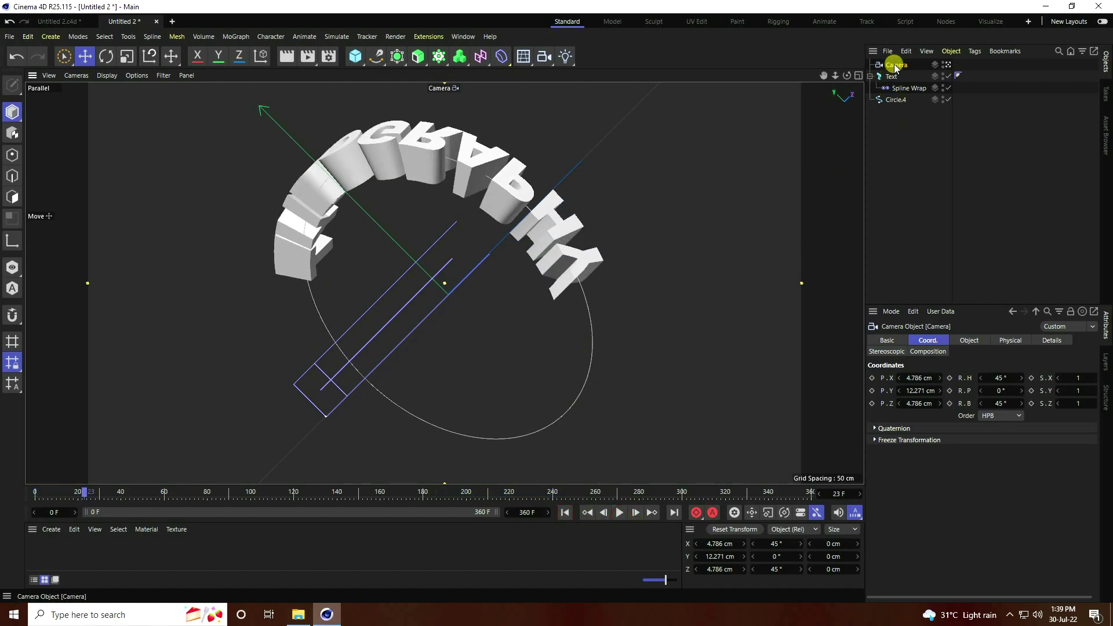
{"action": "left_click", "coordinate": [974, 341]}
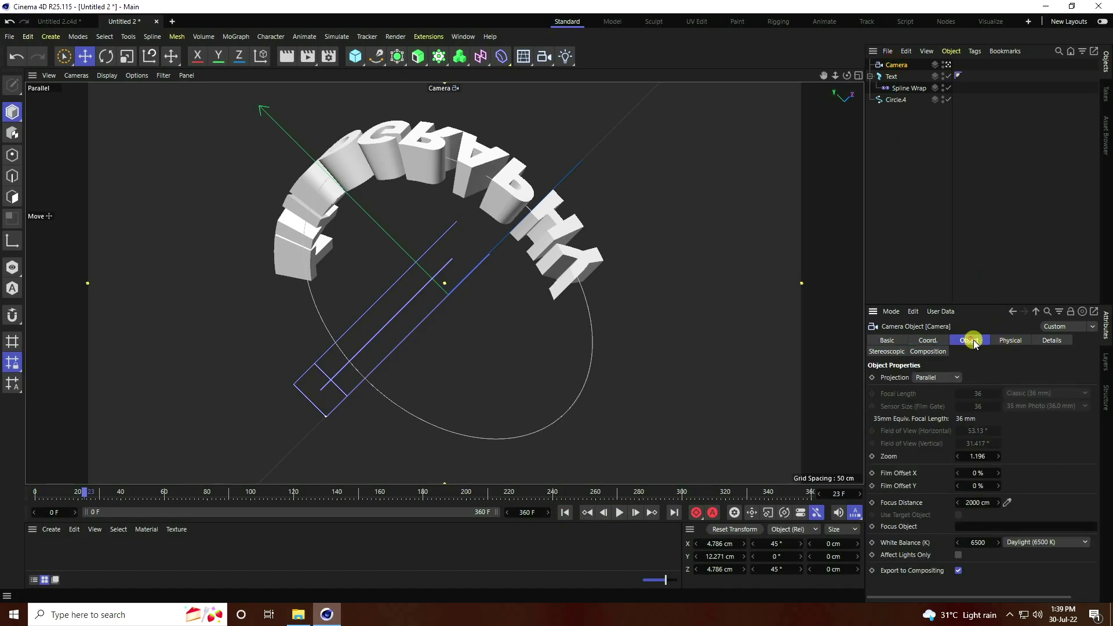
{"action": "left_click", "coordinate": [1052, 344]}
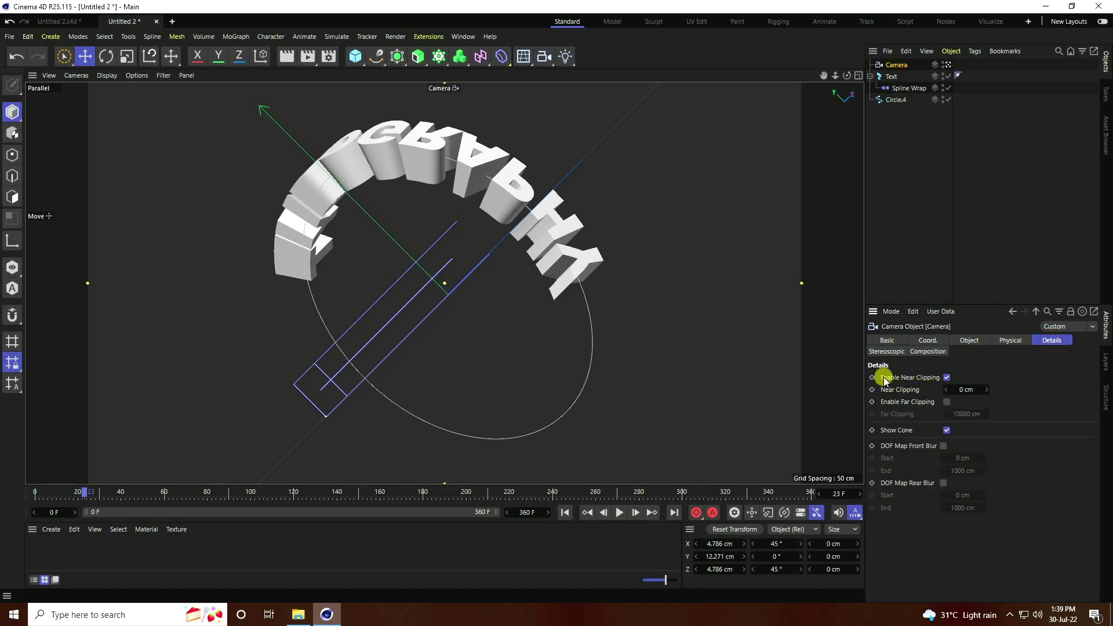
Step: Uncheck Enable Near Clipping on the camera and replay the animation from the start
{"action": "left_click", "coordinate": [945, 377]}
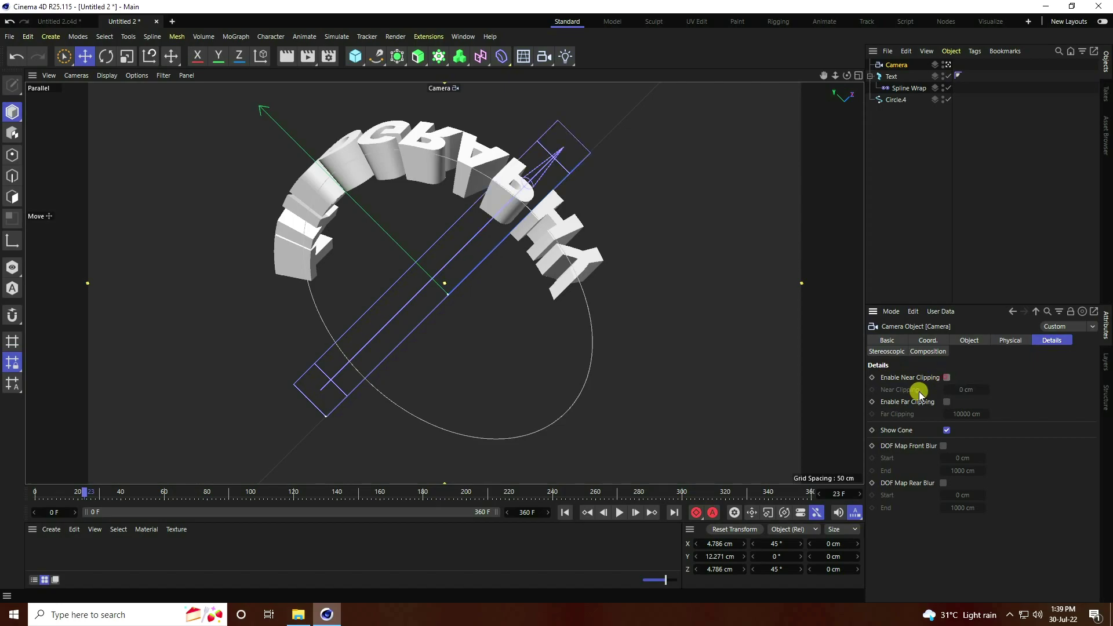
{"action": "left_click", "coordinate": [586, 504]}
{"action": "left_click", "coordinate": [618, 511]}
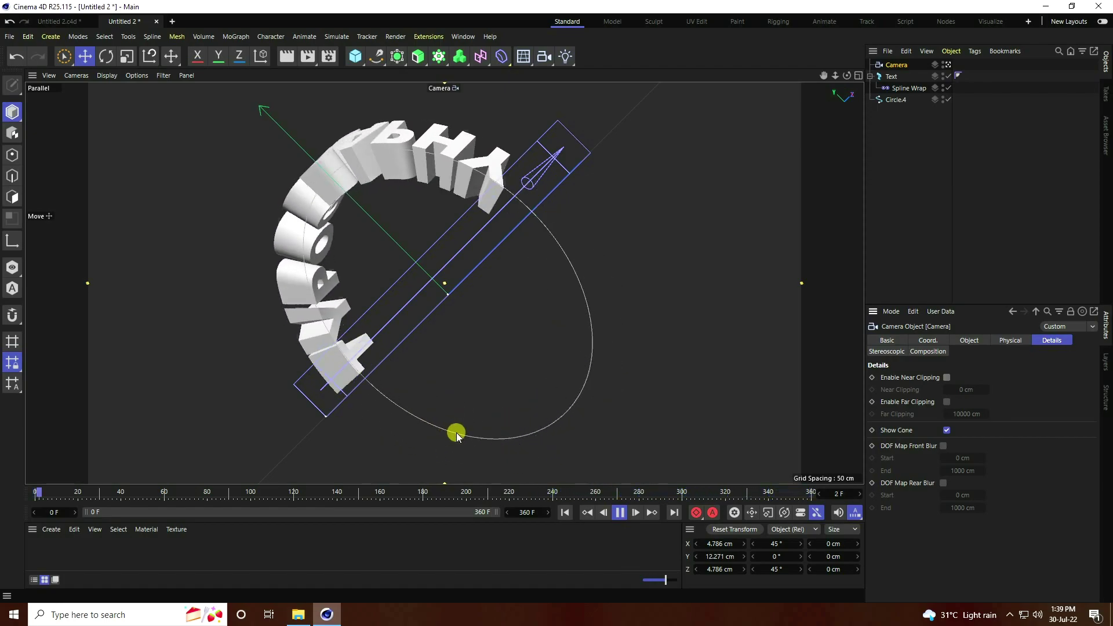
Step: Stop playback, add a Null object, and move the Camera to the bottom of the hierarchy
{"action": "left_click", "coordinate": [617, 512]}
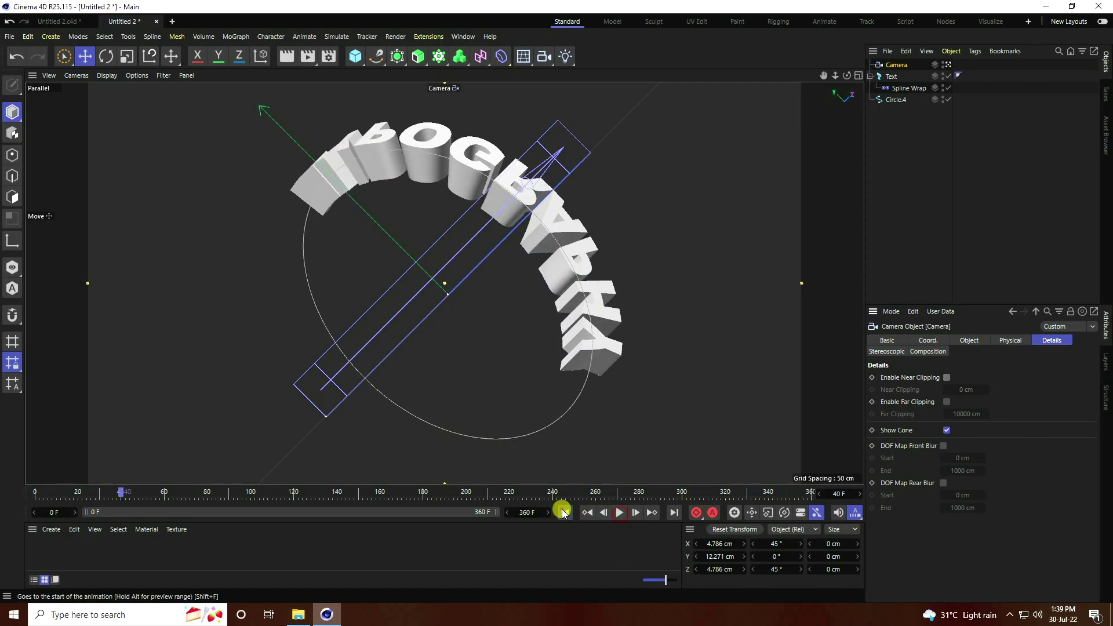
{"action": "left_click", "coordinate": [563, 512]}
{"action": "left_click", "coordinate": [357, 56]}
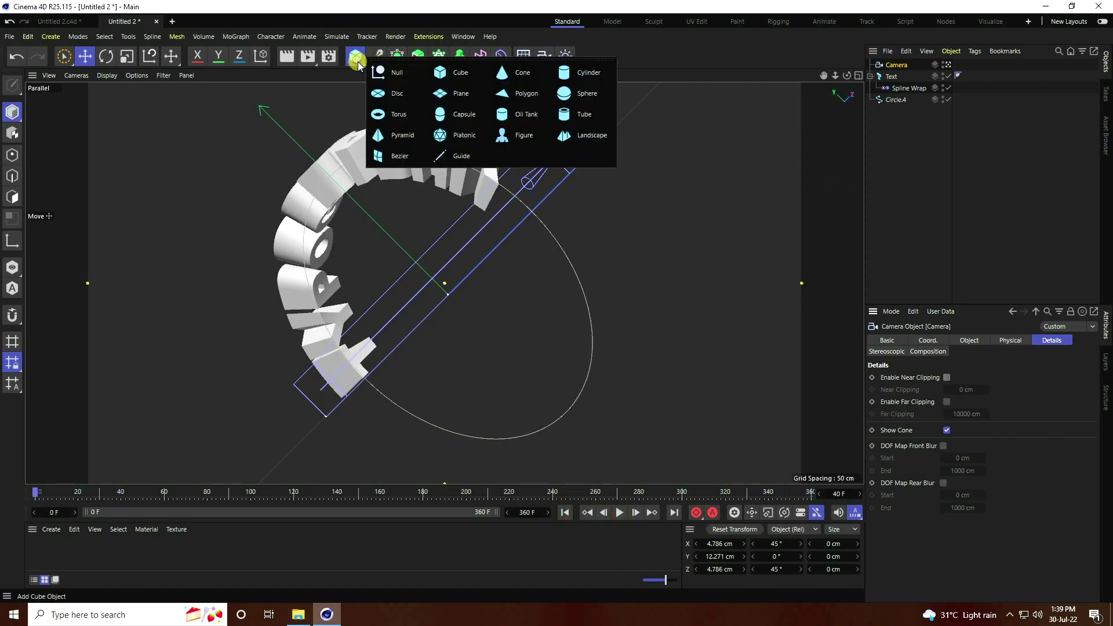
{"action": "left_click", "coordinate": [399, 76]}
{"action": "left_click_drag", "start_coordinate": [899, 76], "coordinate": [903, 172]}
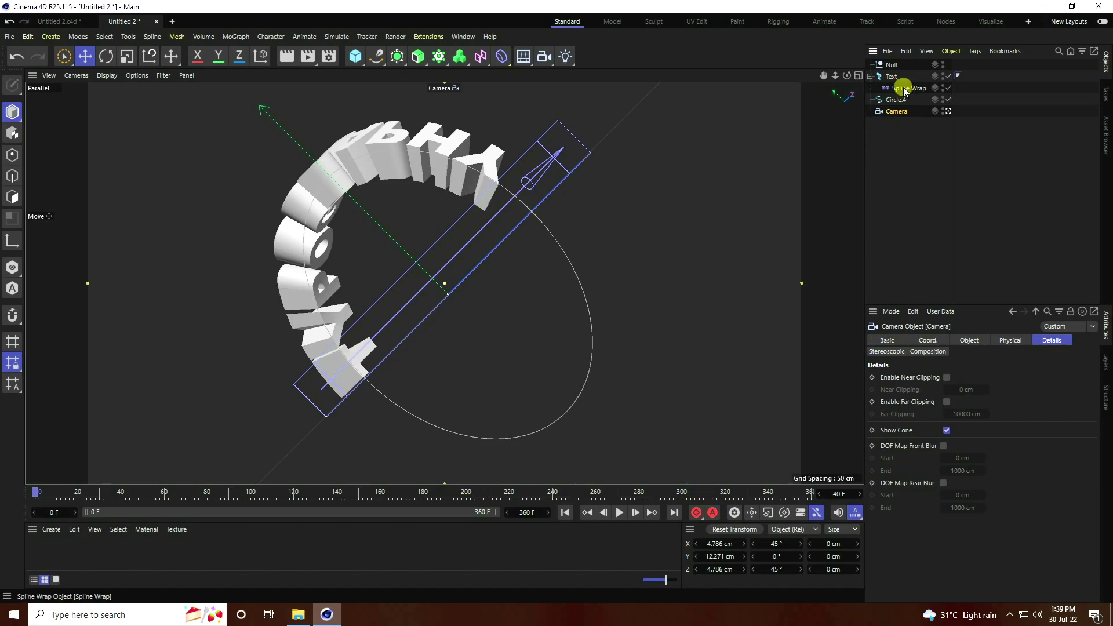
Step: Parent Text and Circle.4 under the Null and select the group
{"action": "left_click", "coordinate": [871, 76]}
{"action": "left_click", "coordinate": [891, 77]}
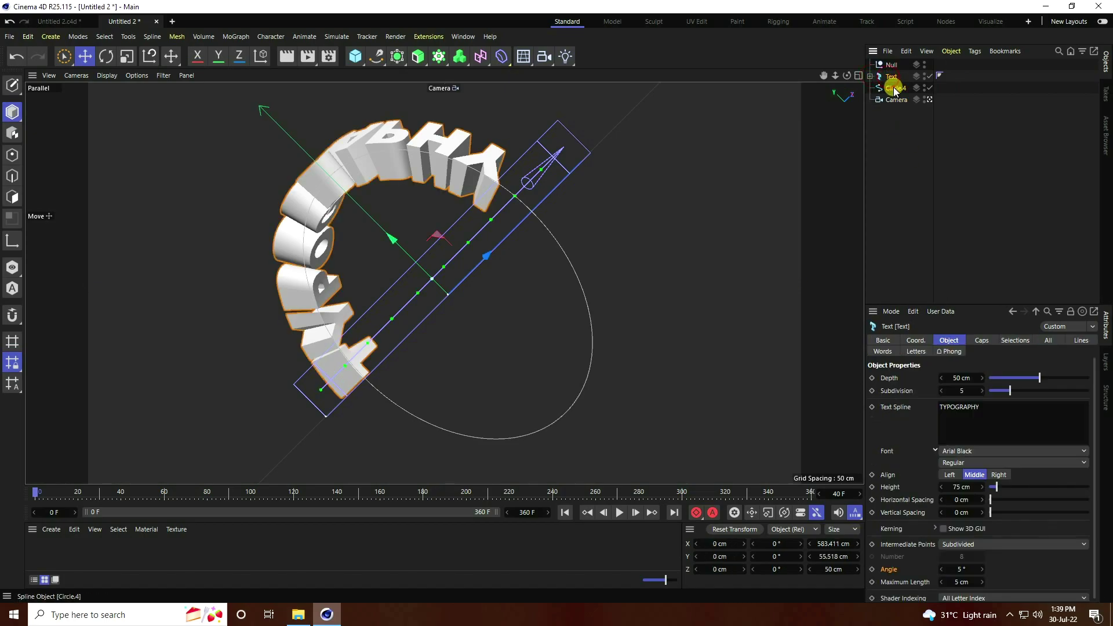
{"action": "left_click", "coordinate": [894, 89], "text": "ctrl"}
{"action": "left_click_drag", "start_coordinate": [890, 67], "coordinate": [888, 65]}
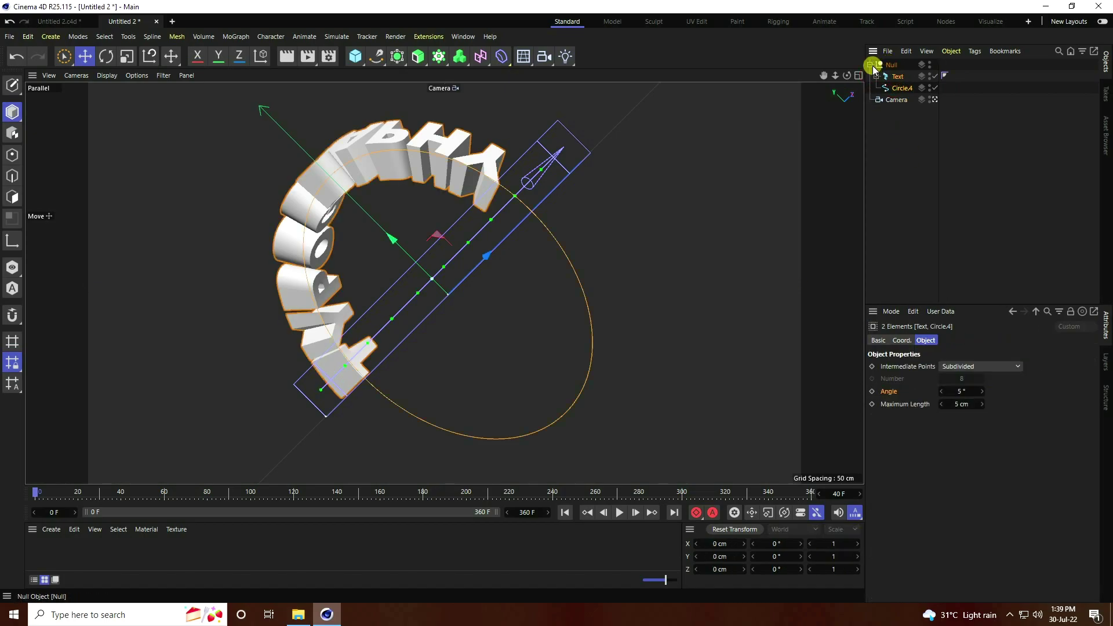
{"action": "left_click", "coordinate": [869, 64]}
{"action": "left_click", "coordinate": [886, 66]}
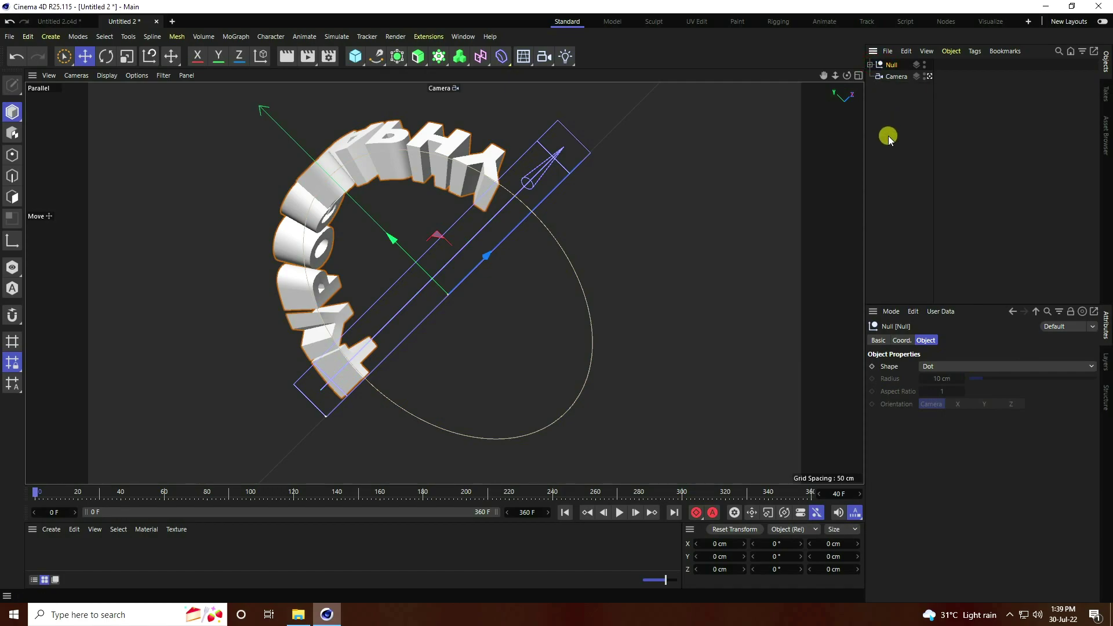
Step: Duplicate the Null group as Null.1 and select the copy's Spline Wrap
{"action": "key", "text": "ctrl+c"}
{"action": "key", "text": "ctrl+v"}
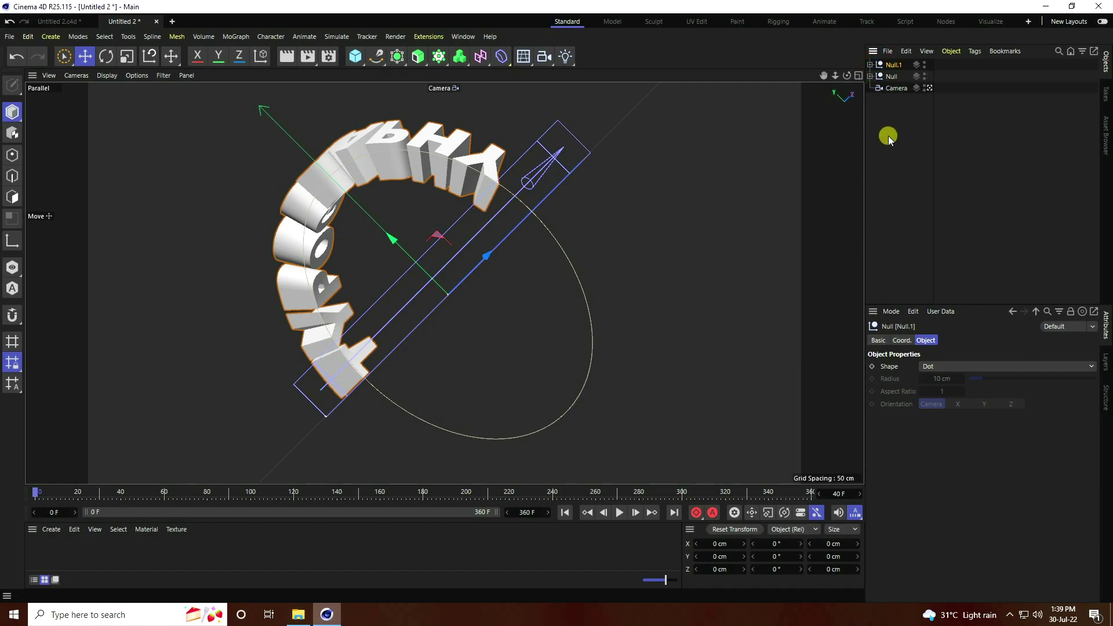
{"action": "left_click", "coordinate": [869, 64]}
{"action": "left_click", "coordinate": [876, 76]}
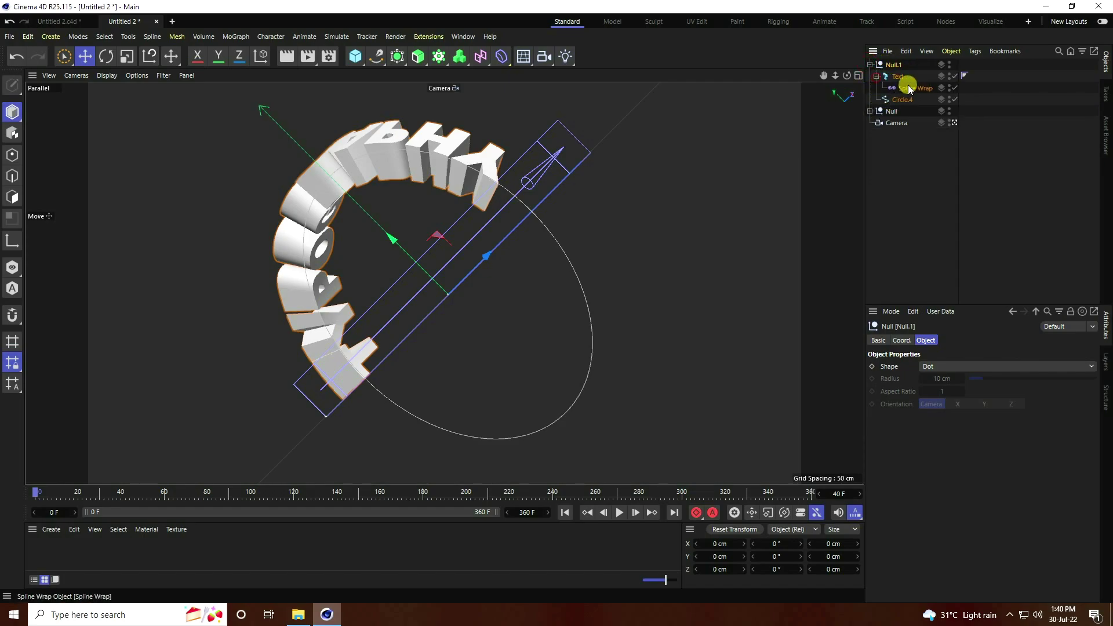
{"action": "left_click", "coordinate": [907, 88]}
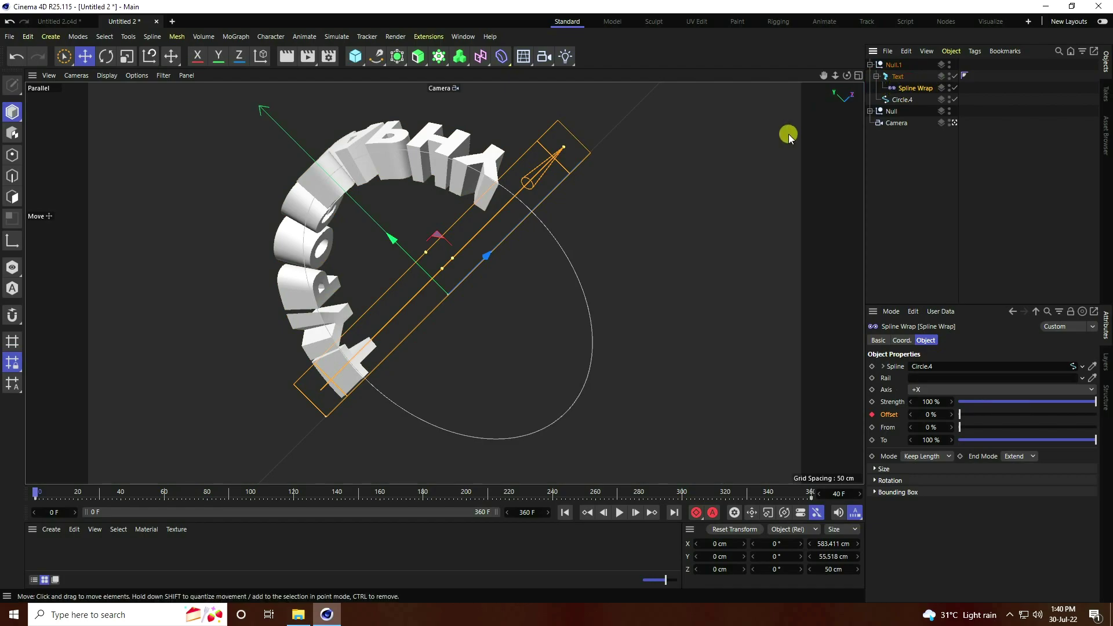
{"action": "left_click", "coordinate": [463, 37]}
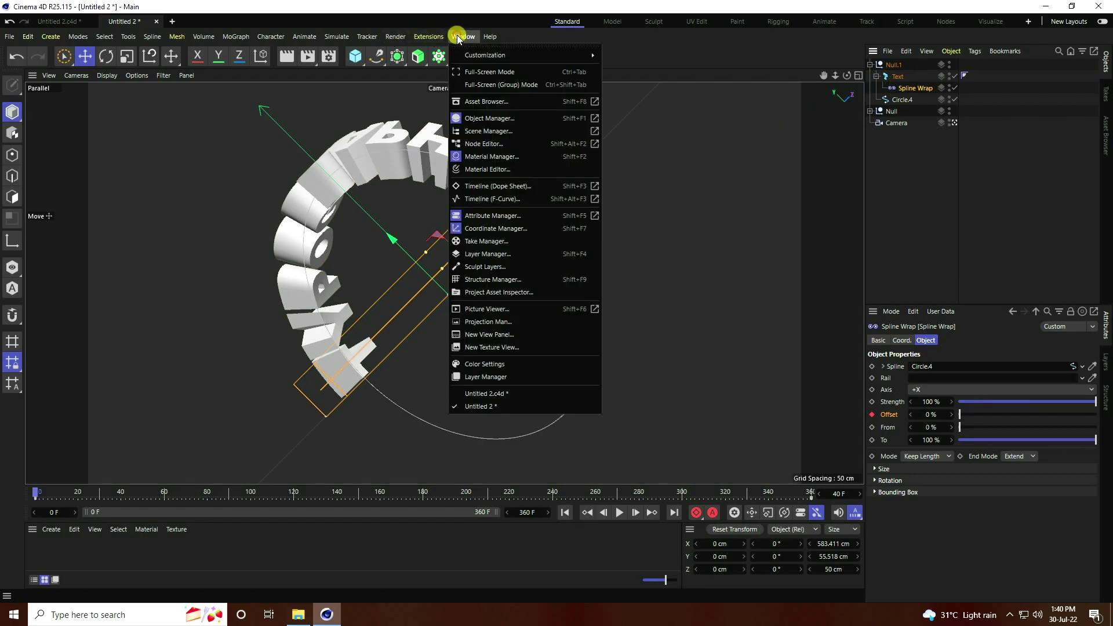
Step: In an enlarged F-Curve timeline, move the first Offset key to frame -90
{"action": "left_click", "coordinate": [502, 199]}
{"action": "left_click_drag", "start_coordinate": [596, 162], "coordinate": [403, 71]}
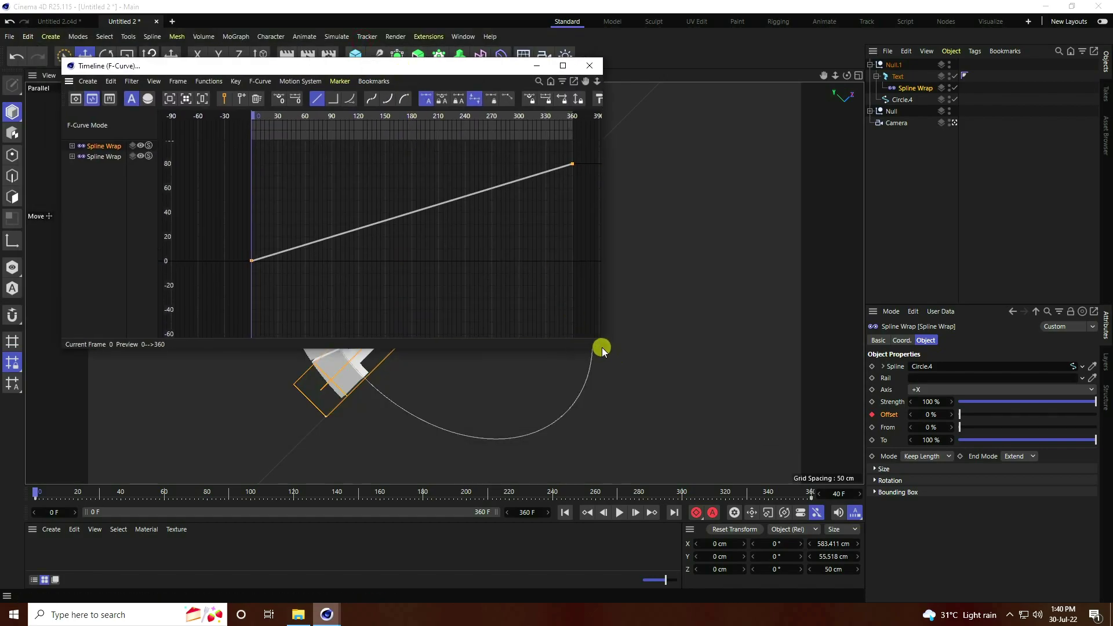
{"action": "left_click_drag", "start_coordinate": [602, 350], "coordinate": [830, 531]}
{"action": "scroll", "coordinate": [555, 302], "scroll_direction": "down", "scroll_amount": 3}
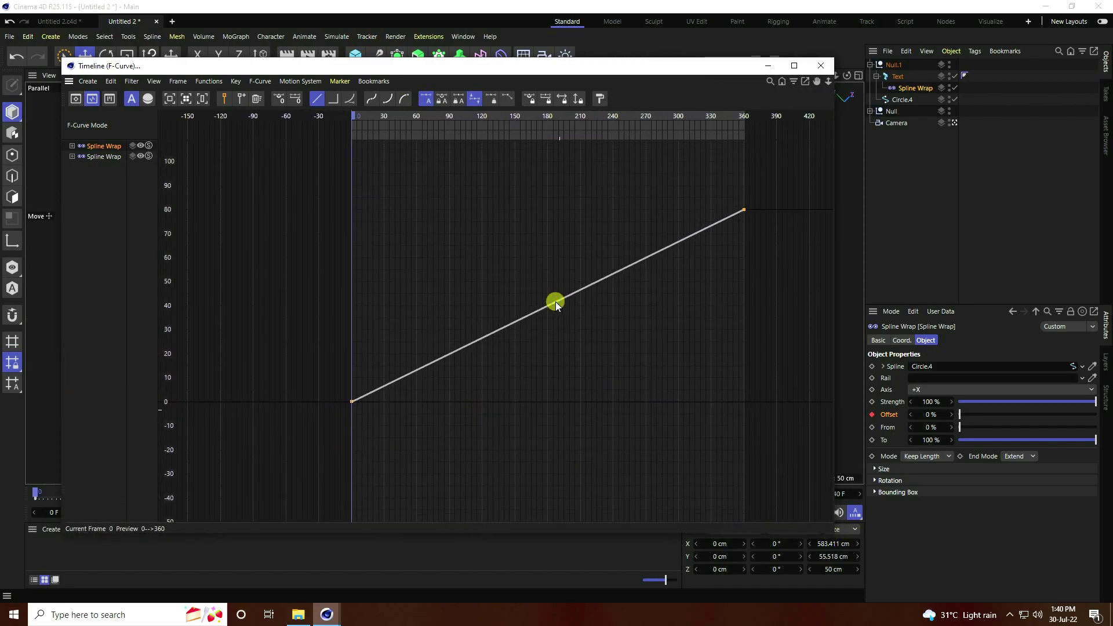
{"action": "left_click_drag", "start_coordinate": [282, 308], "coordinate": [412, 467]}
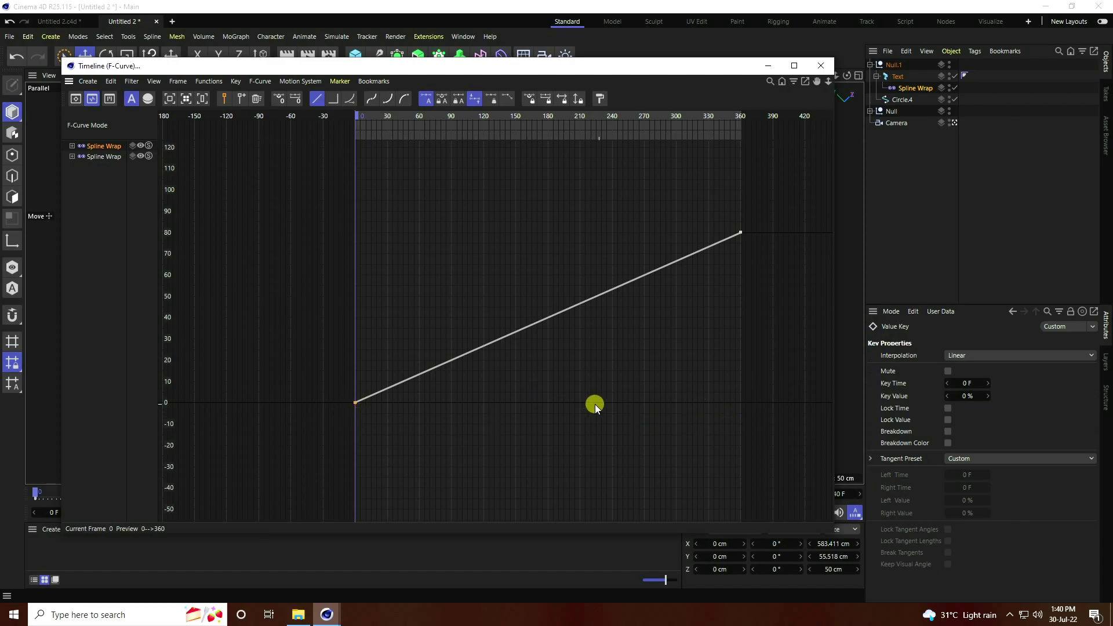
{"action": "left_click_drag", "start_coordinate": [328, 387], "coordinate": [371, 422]}
{"action": "left_click", "coordinate": [971, 383]}
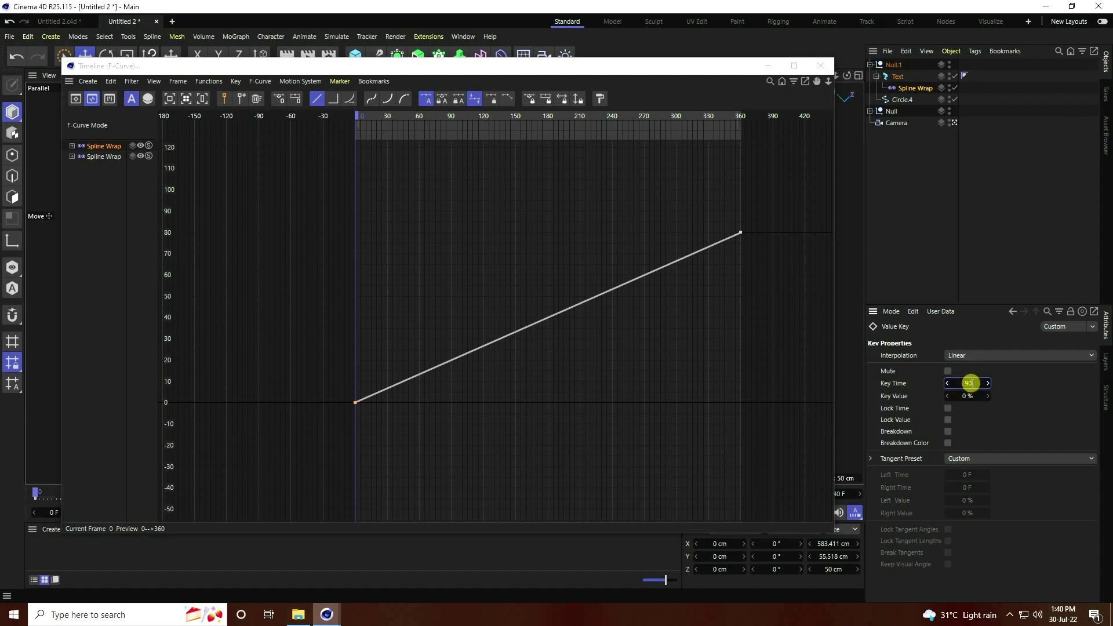
{"action": "key", "text": "Return"}
Step: Move the last Offset key to frame 270 and close the curve editor
{"action": "left_click_drag", "start_coordinate": [765, 214], "coordinate": [719, 257]}
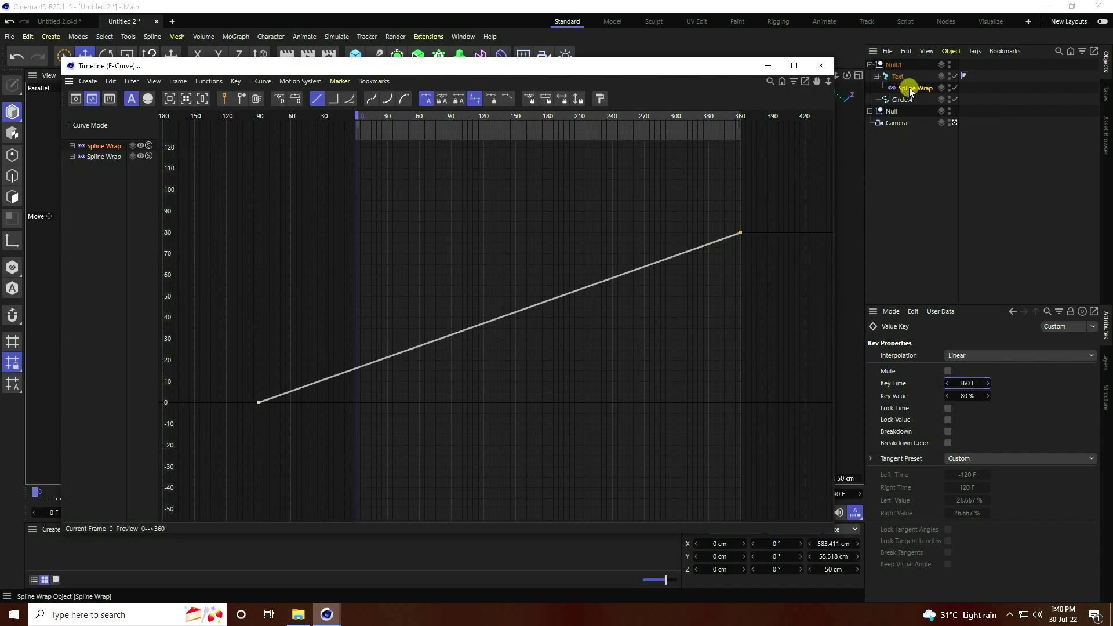
{"action": "left_click", "coordinate": [967, 384]}
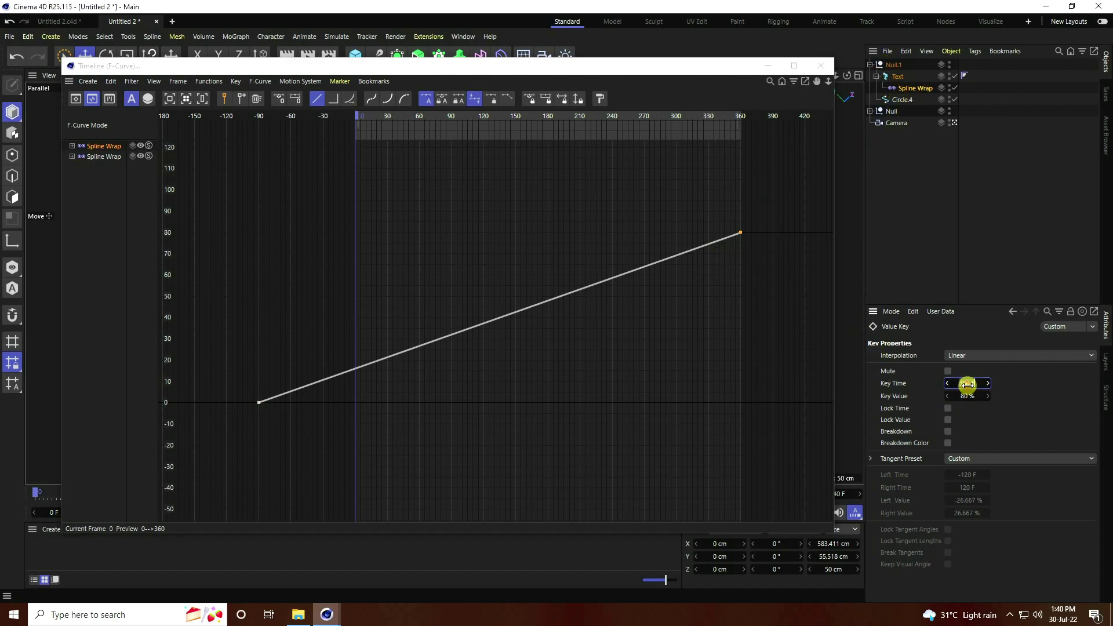
{"action": "type", "text": "270"}
{"action": "key", "text": "Return"}
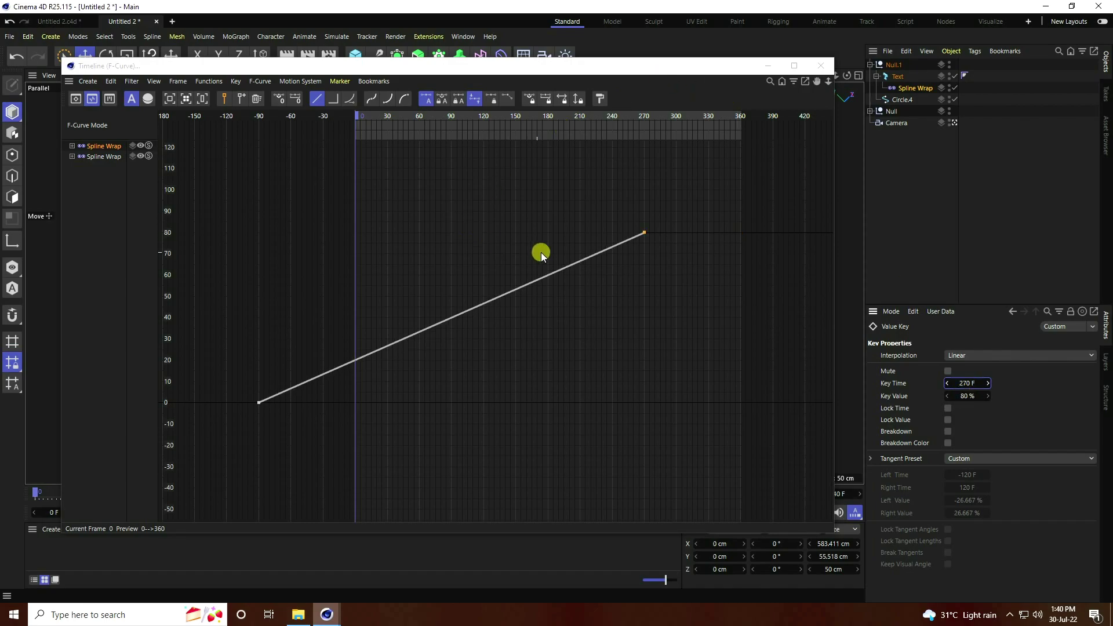
{"action": "left_click", "coordinate": [820, 65]}
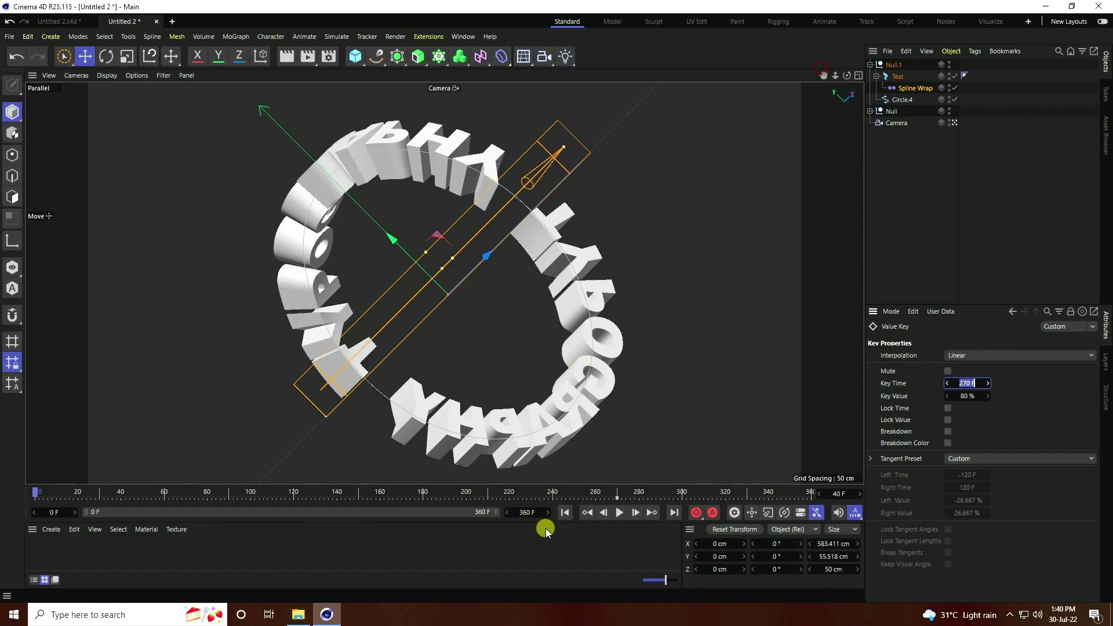
Step: Play back both text copies around the ring, return to frame 0, and select the copy's Spline Wrap
{"action": "left_click", "coordinate": [619, 512]}
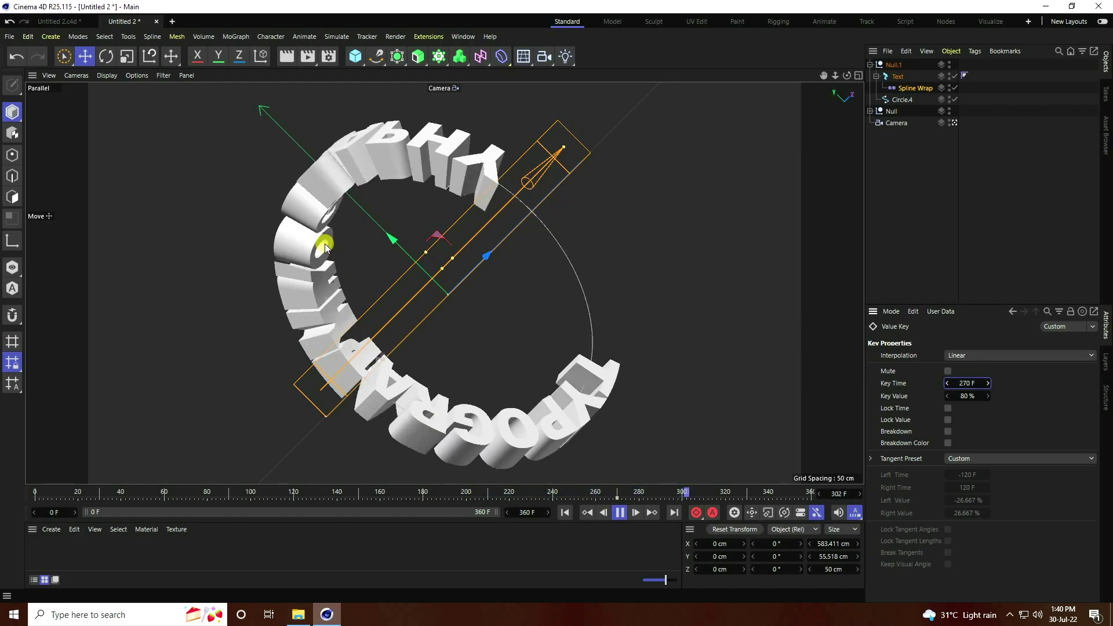
{"action": "left_click", "coordinate": [619, 512]}
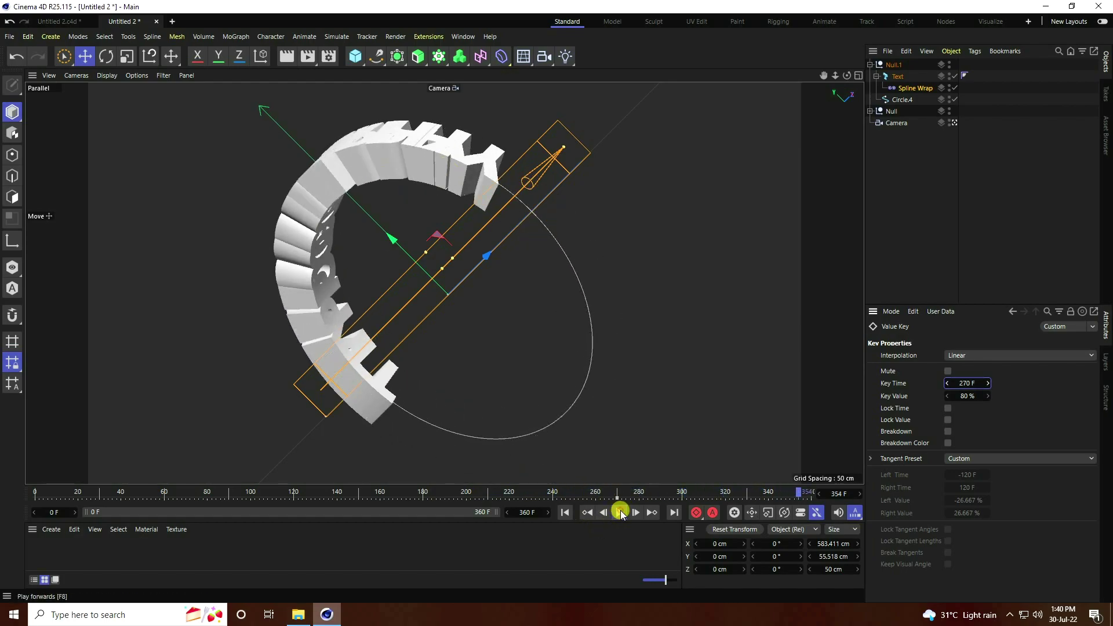
{"action": "left_click", "coordinate": [565, 511]}
{"action": "left_click", "coordinate": [619, 512]}
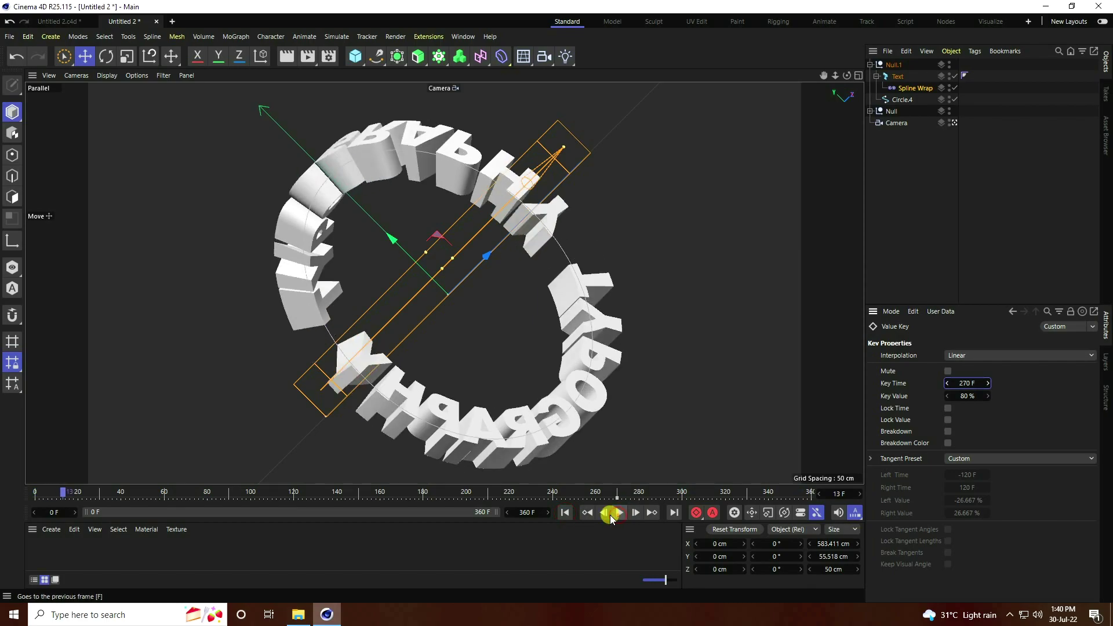
{"action": "left_click", "coordinate": [619, 512]}
{"action": "left_click", "coordinate": [564, 511]}
{"action": "left_click", "coordinate": [919, 88]}
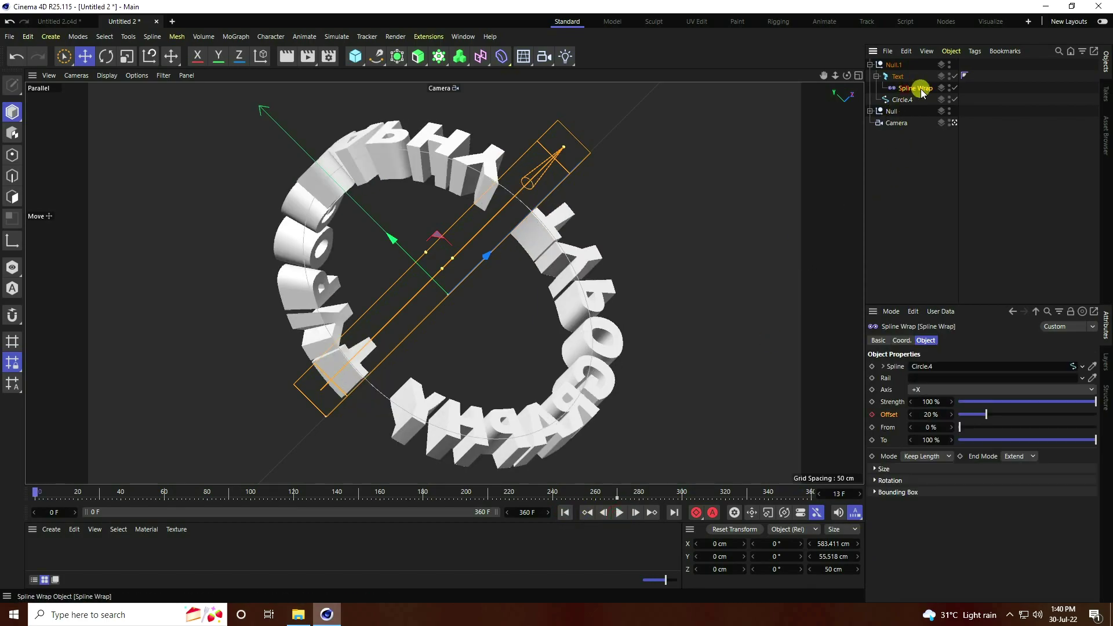
{"action": "left_click", "coordinate": [464, 38]}
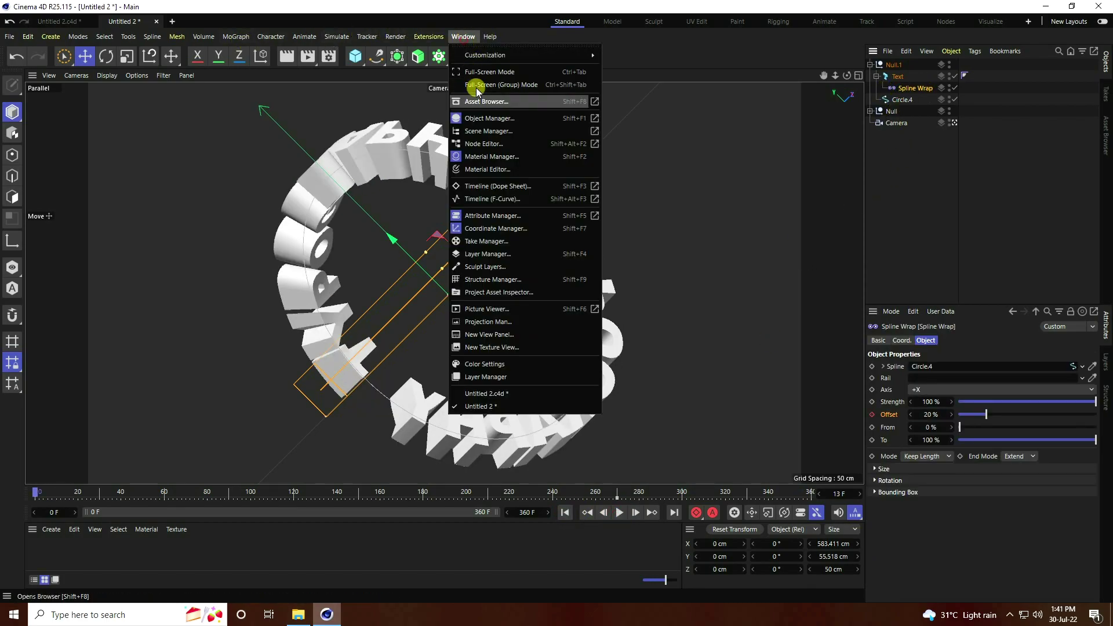
Step: Set the Offset curve's Track After function to Repeat After in the F-Curve timeline
{"action": "left_click", "coordinate": [503, 200]}
{"action": "mouse_move", "coordinate": [141, 151]}
{"action": "left_mouse_down"}
{"action": "mouse_move", "coordinate": [263, 228]}
{"action": "mouse_move", "coordinate": [687, 370]}
{"action": "mouse_move", "coordinate": [151, 179]}
{"action": "mouse_move", "coordinate": [138, 153]}
{"action": "left_mouse_up"}
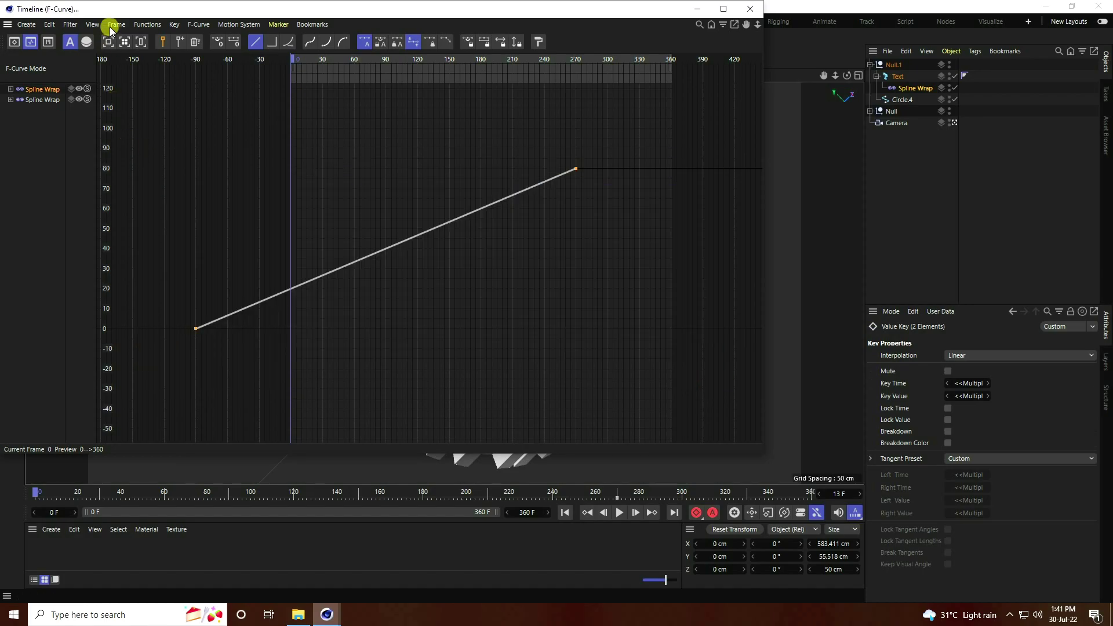
{"action": "left_click", "coordinate": [141, 25]}
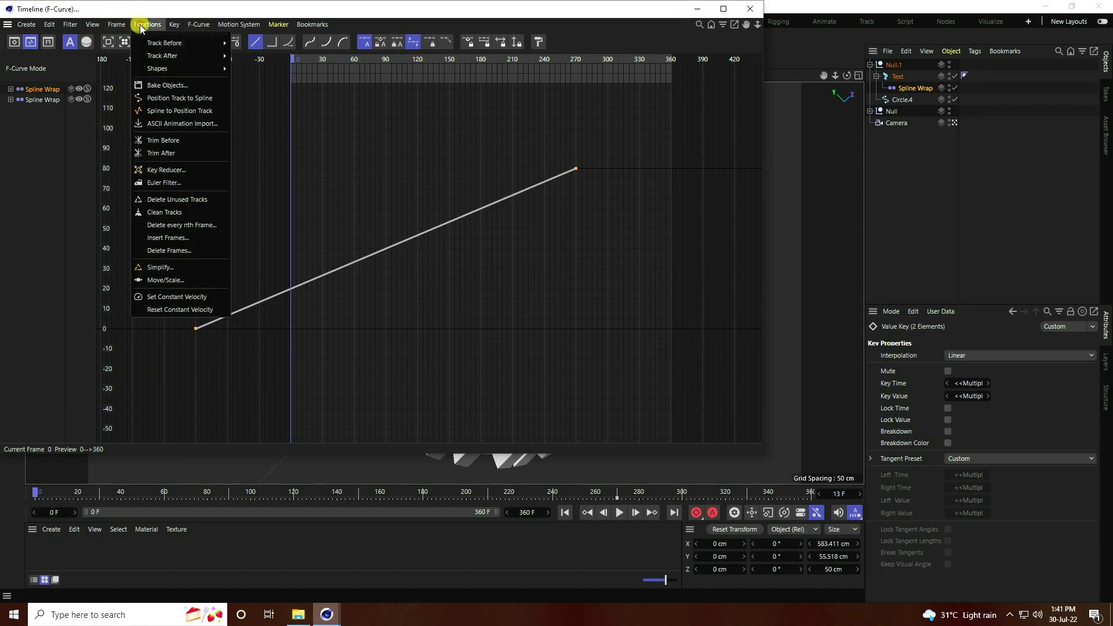
{"action": "mouse_move", "coordinate": [156, 52]}
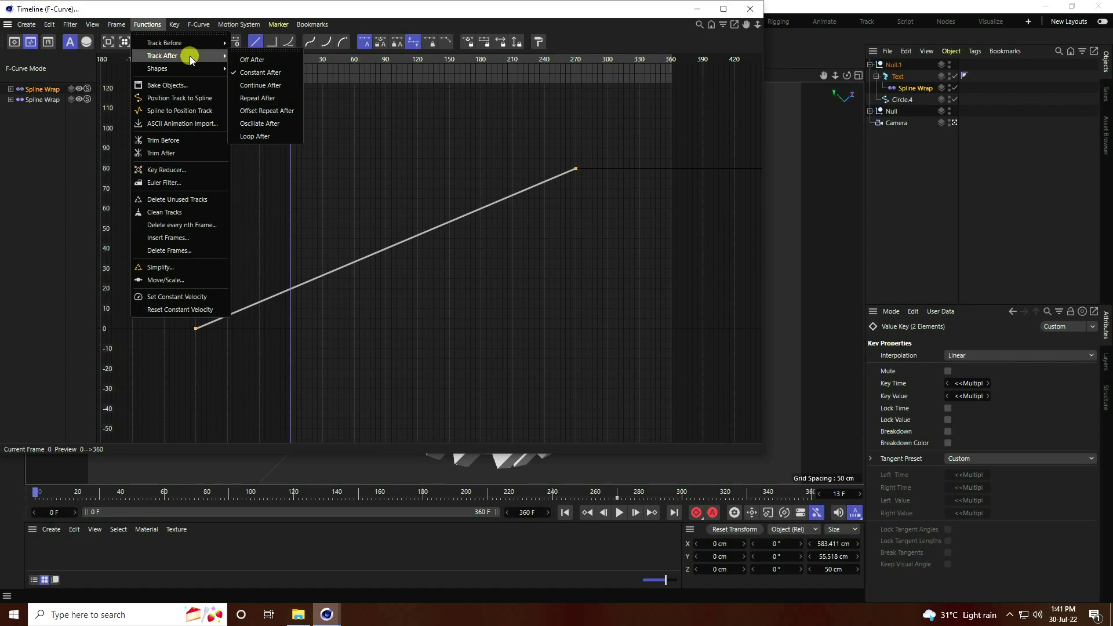
{"action": "left_click", "coordinate": [258, 98]}
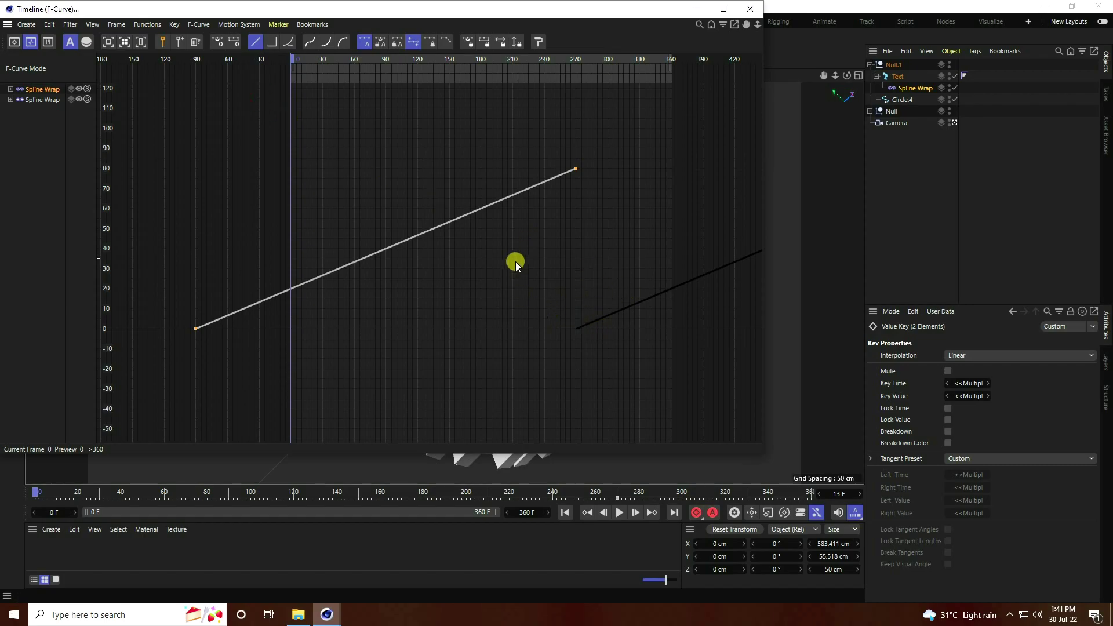
Step: Set the Offset track's After Repetitions to 1 and close the timeline
{"action": "left_click", "coordinate": [19, 93]}
{"action": "left_click", "coordinate": [32, 99]}
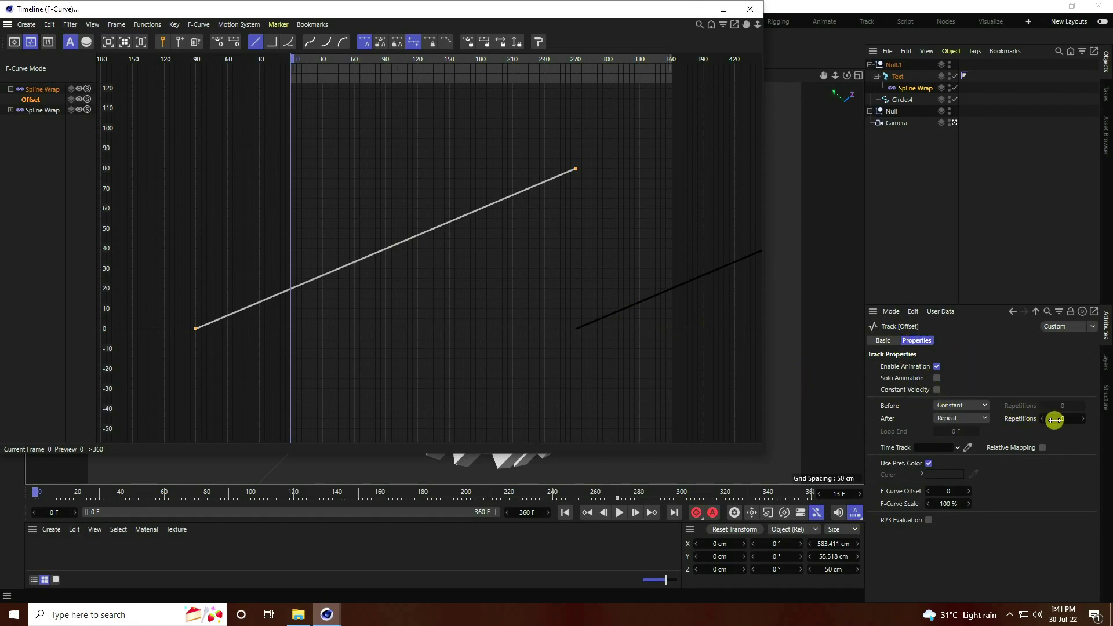
{"action": "left_click", "coordinate": [1083, 418]}
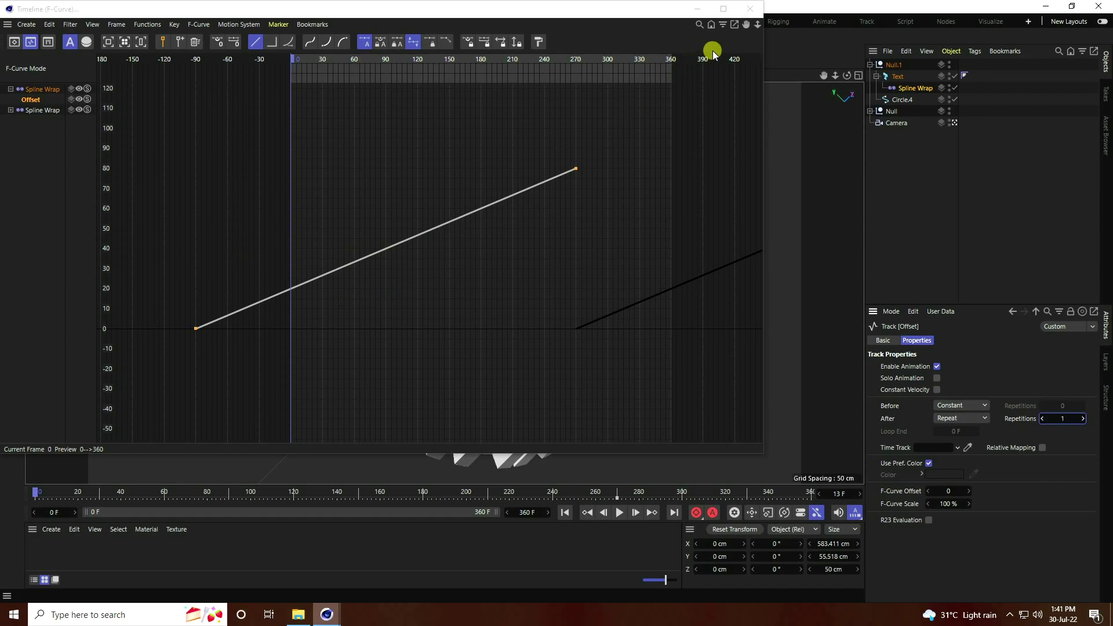
{"action": "left_click", "coordinate": [750, 9]}
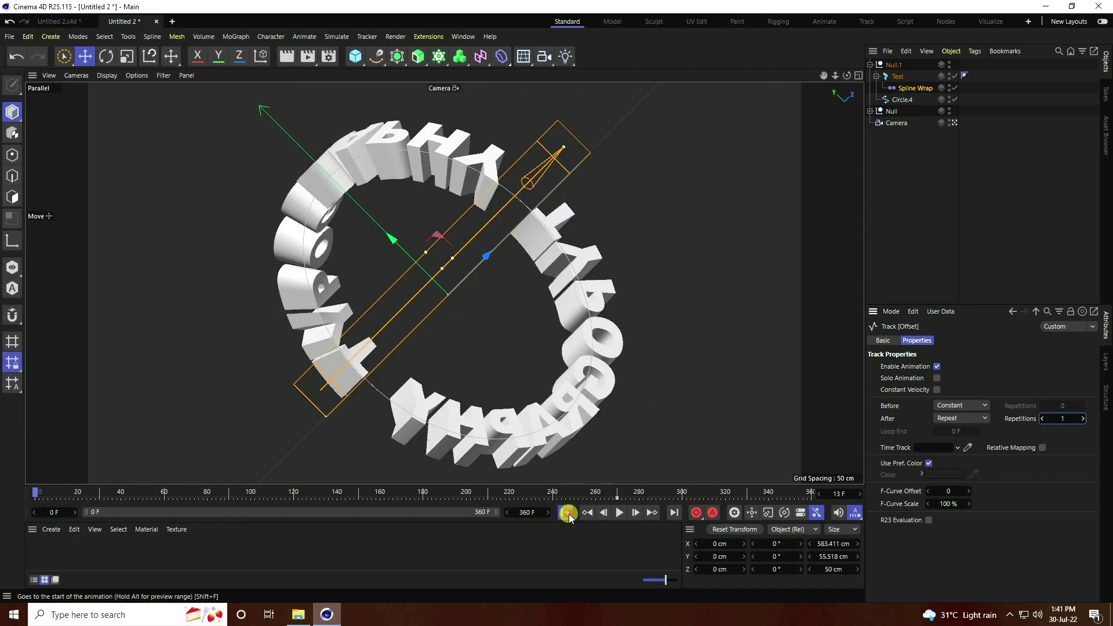
{"action": "left_click", "coordinate": [619, 513]}
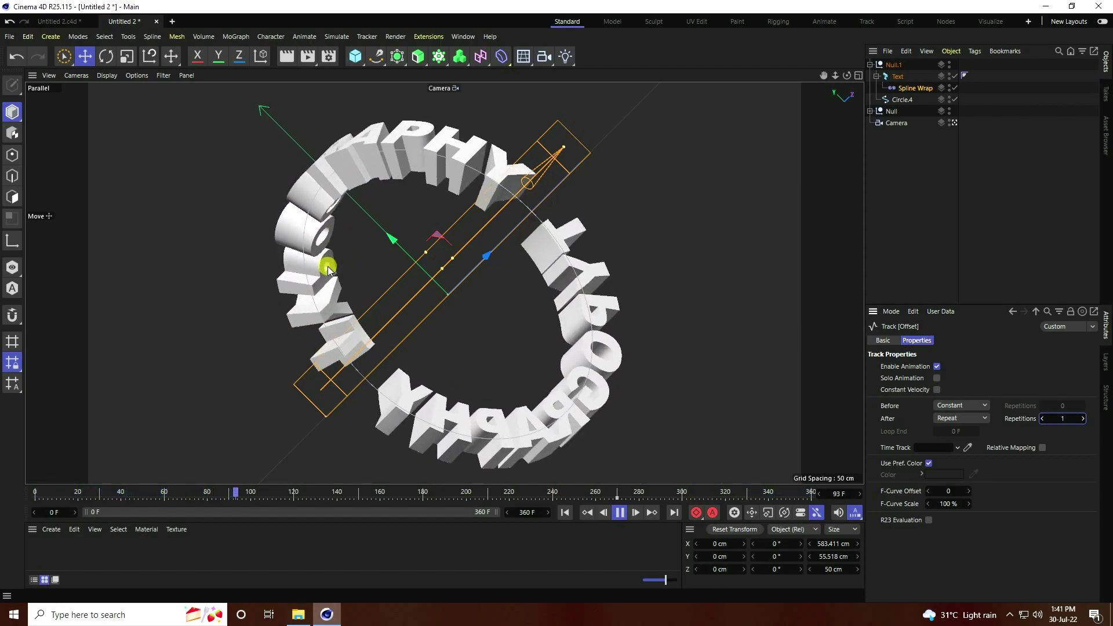
{"action": "left_click", "coordinate": [899, 204]}
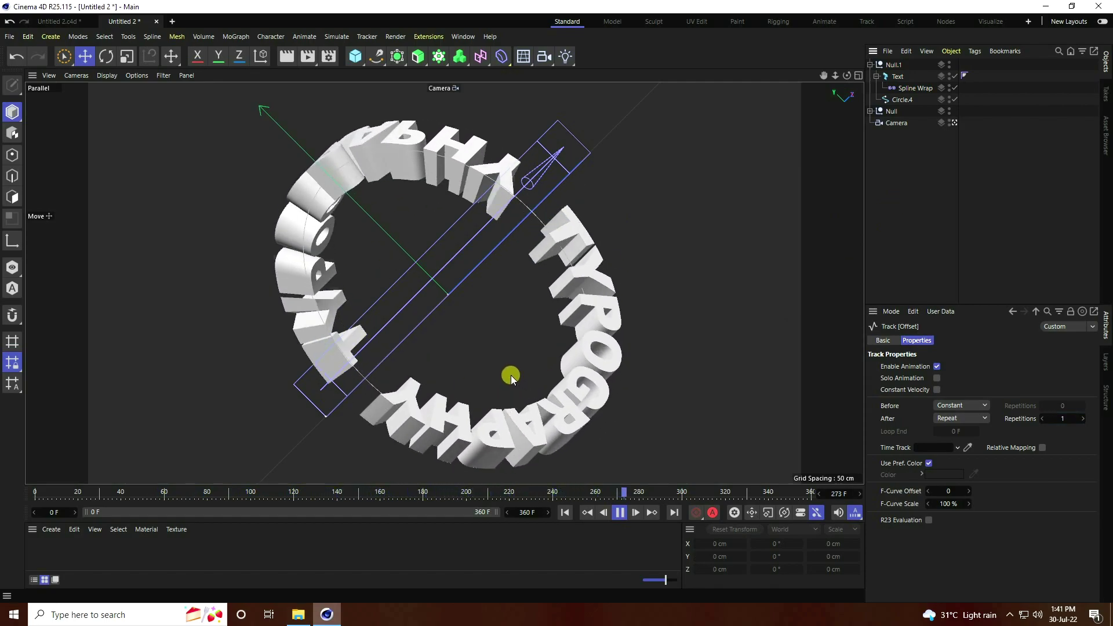
{"action": "left_click", "coordinate": [621, 515]}
{"action": "left_click", "coordinate": [565, 512]}
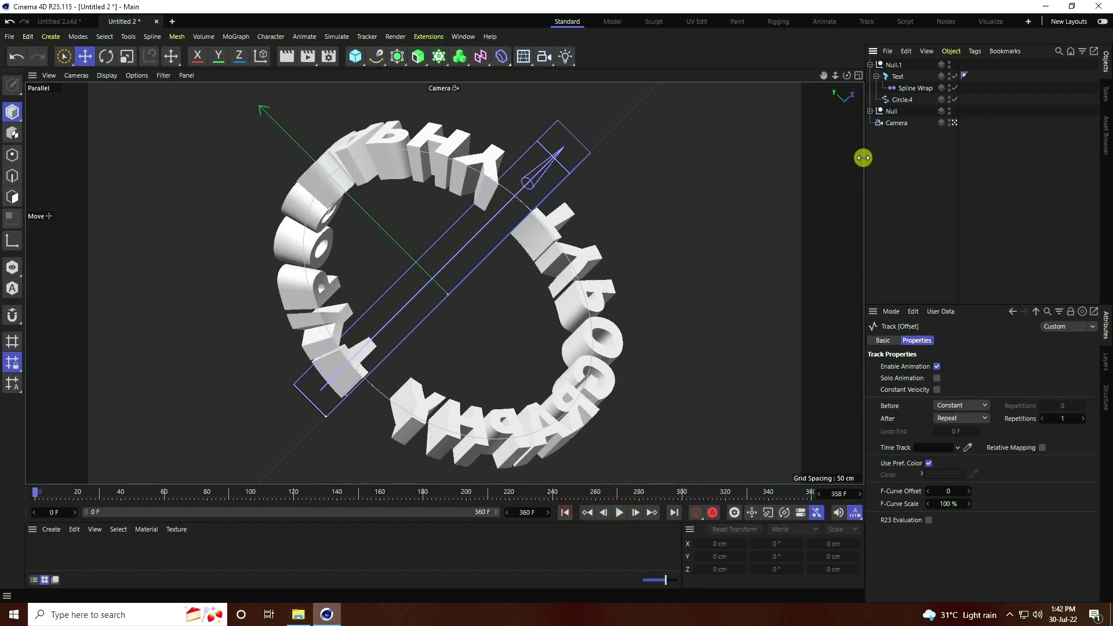
{"action": "left_click", "coordinate": [870, 64]}
{"action": "left_click", "coordinate": [870, 65]}
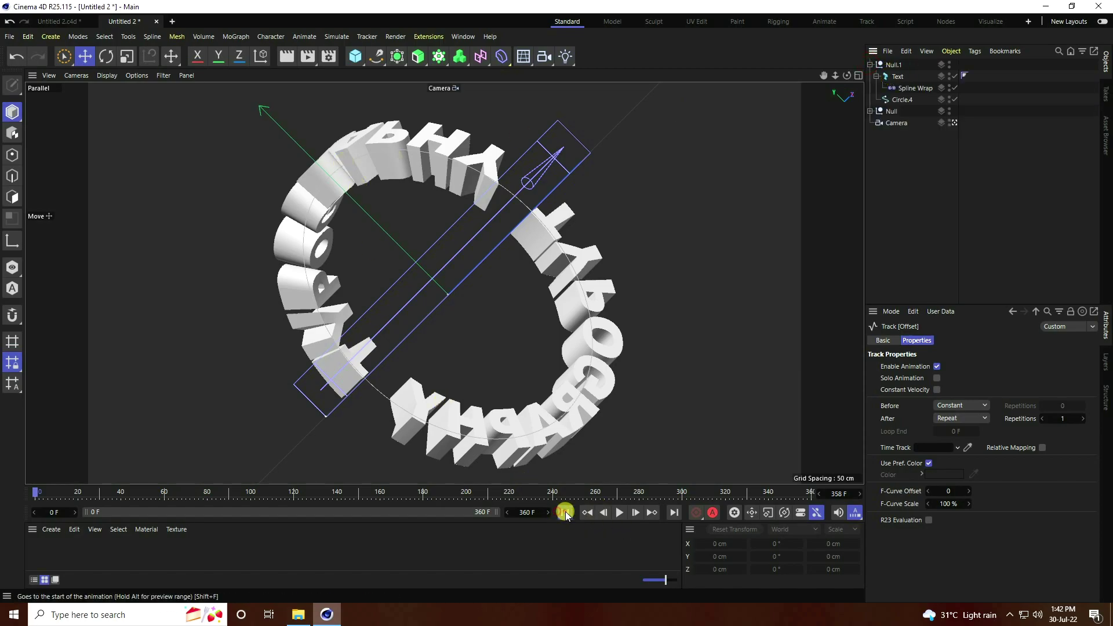
{"action": "left_click", "coordinate": [619, 513]}
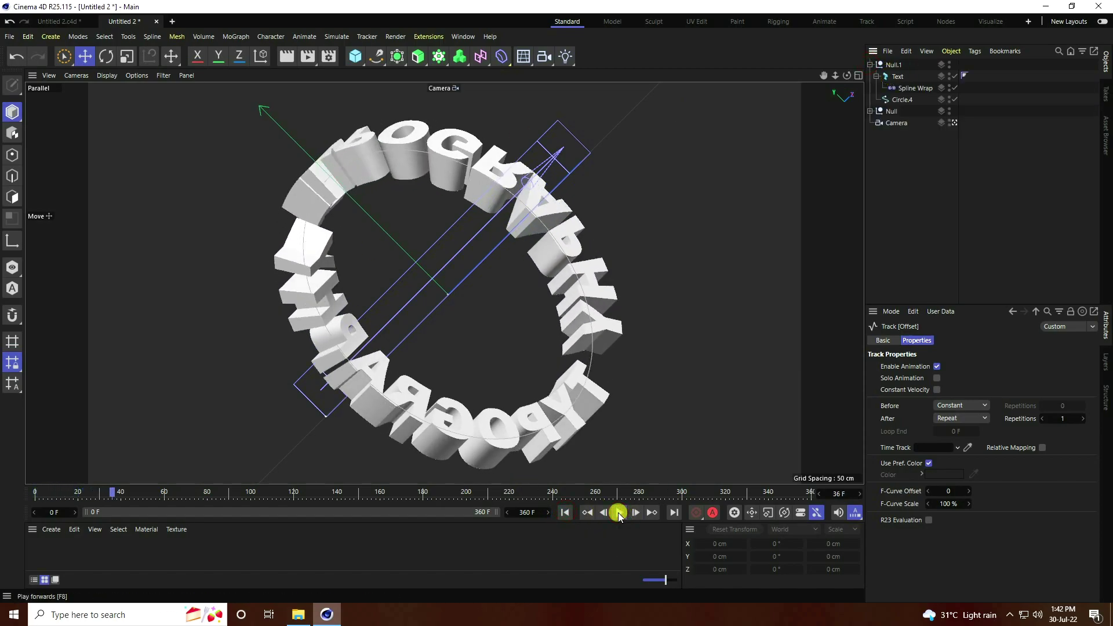
{"action": "left_click", "coordinate": [623, 512]}
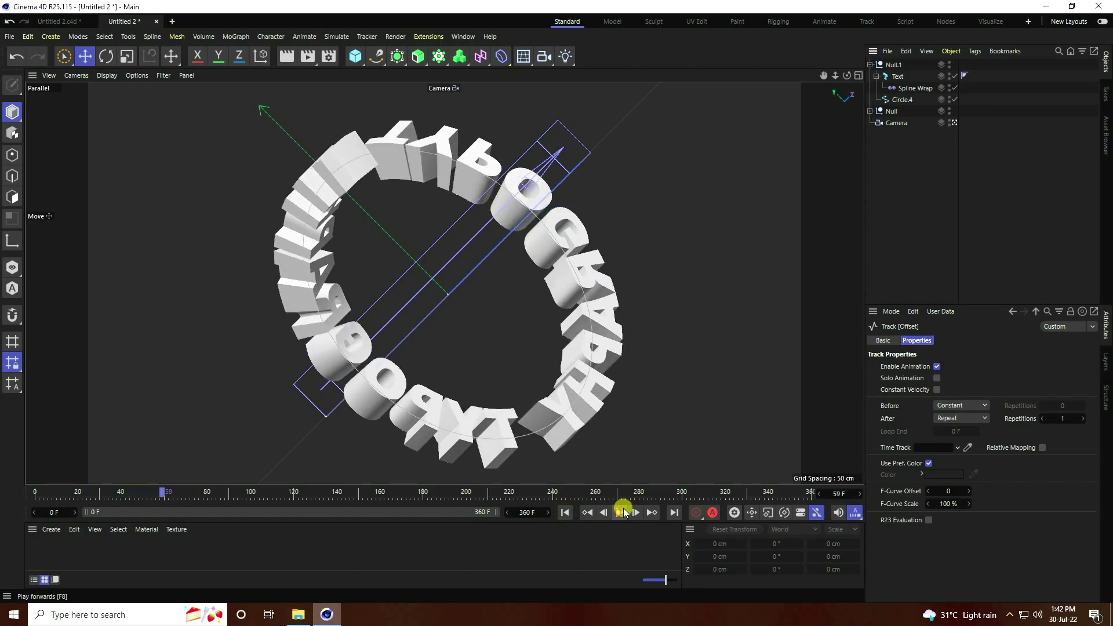
Step: Lower the Height of both TYPOGRAPHY Text objects, under Null and Null.1, from 75 cm to 72 cm
{"action": "left_click", "coordinate": [897, 124]}
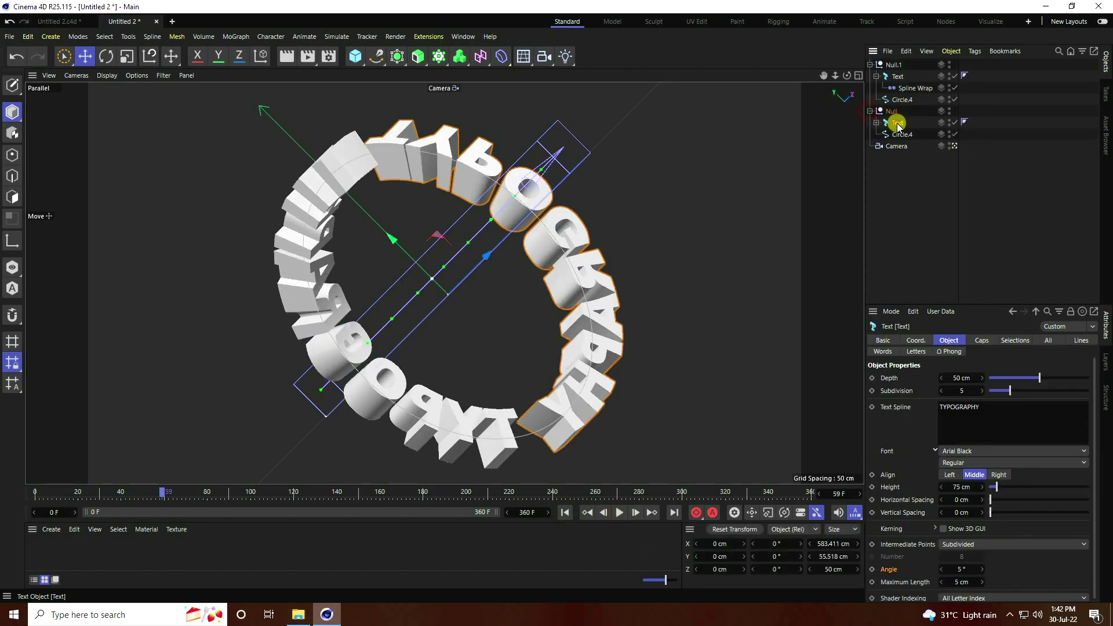
{"action": "left_click", "coordinate": [941, 487]}
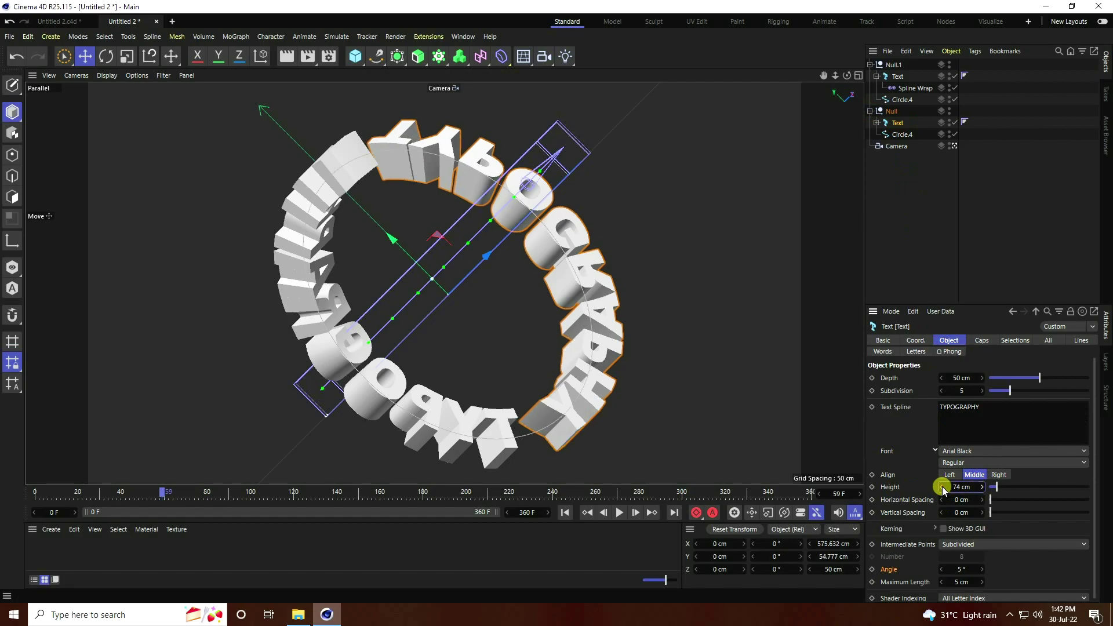
{"action": "left_click", "coordinate": [941, 487]}
{"action": "left_click", "coordinate": [941, 487]}
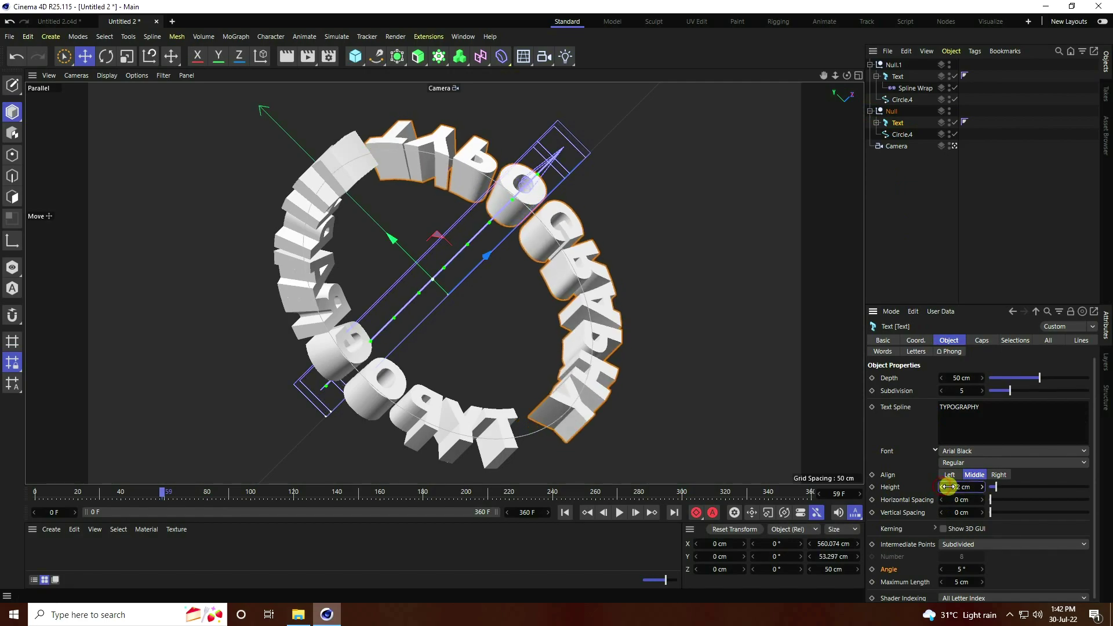
{"action": "left_click", "coordinate": [897, 77]}
{"action": "left_click", "coordinate": [941, 487]}
{"action": "left_click", "coordinate": [942, 487]}
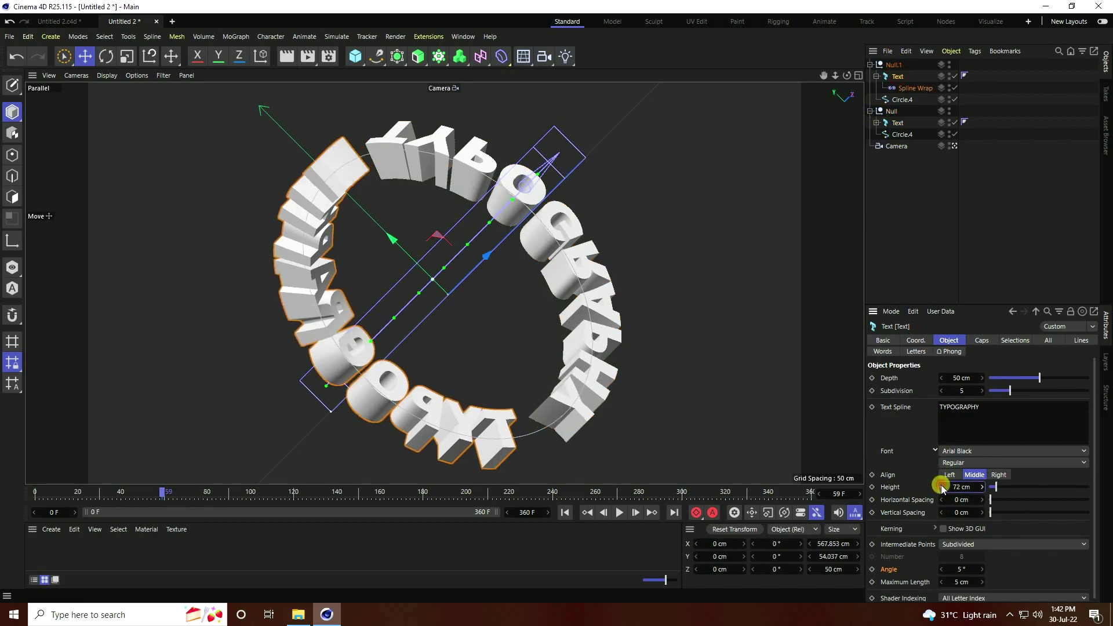
{"action": "left_click", "coordinate": [941, 487]}
Step: Preview the animation from frame 0, then add a new empty Null.2 object
{"action": "left_click", "coordinate": [565, 512]}
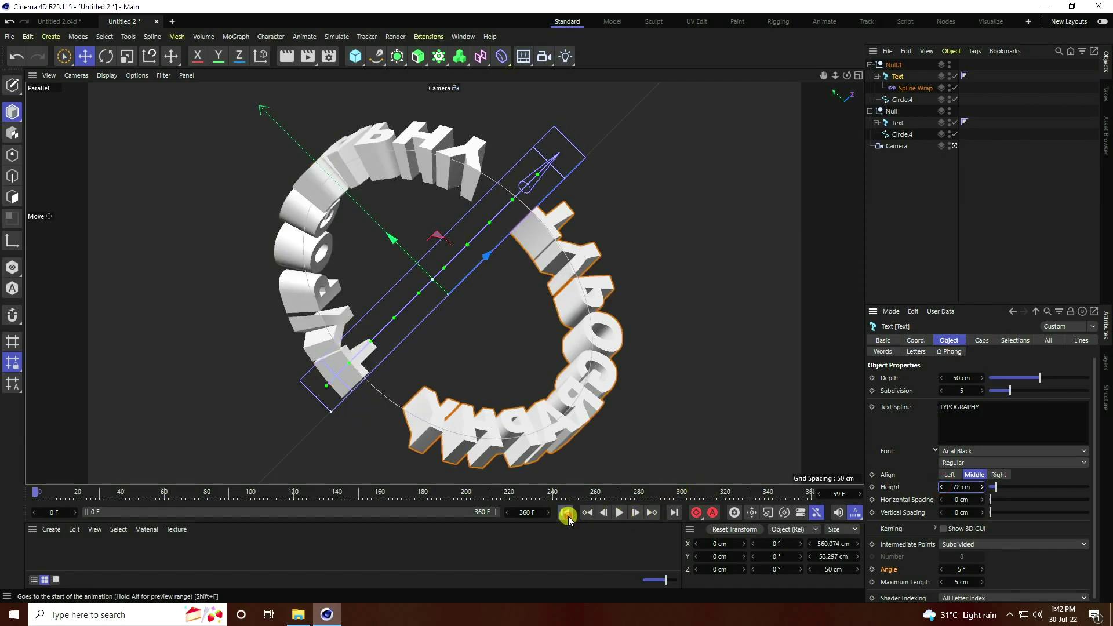
{"action": "left_click", "coordinate": [618, 512]}
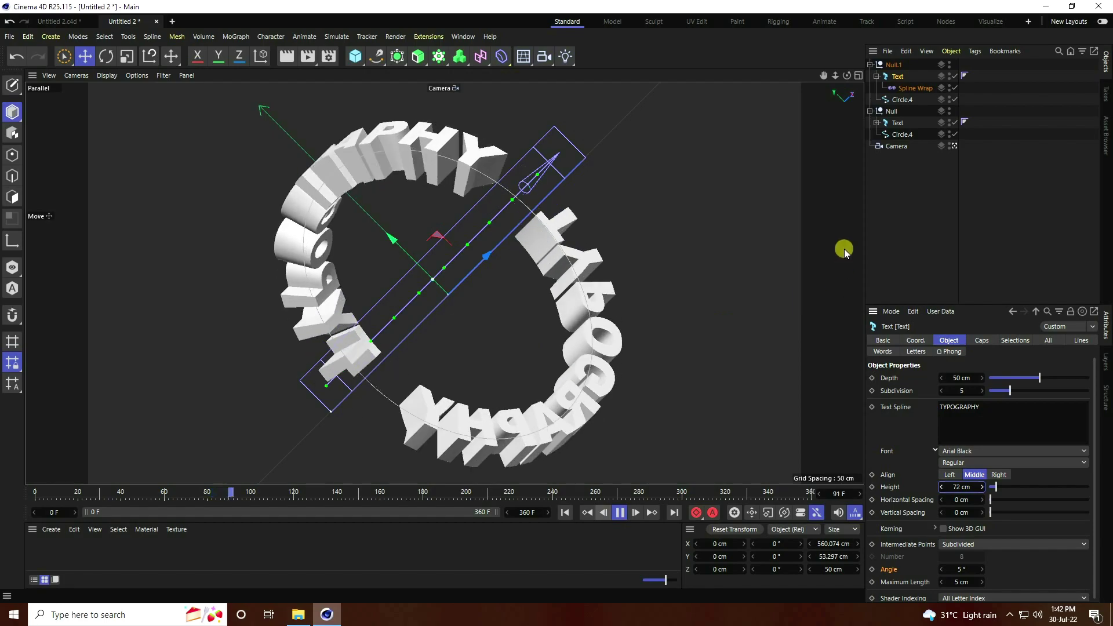
{"action": "left_click", "coordinate": [881, 215]}
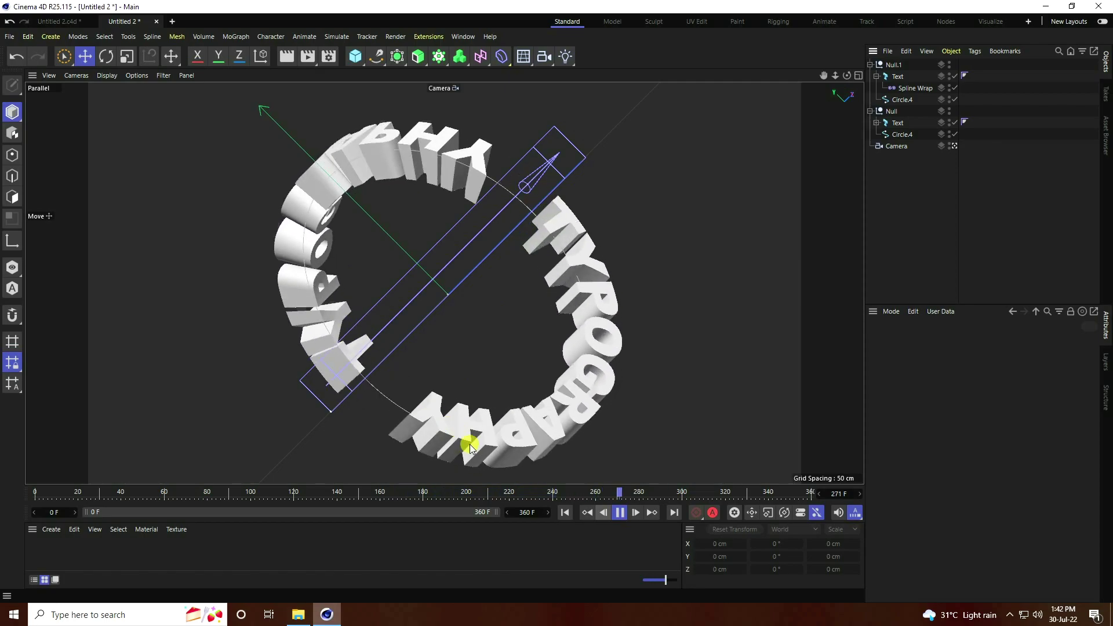
{"action": "left_click", "coordinate": [620, 513]}
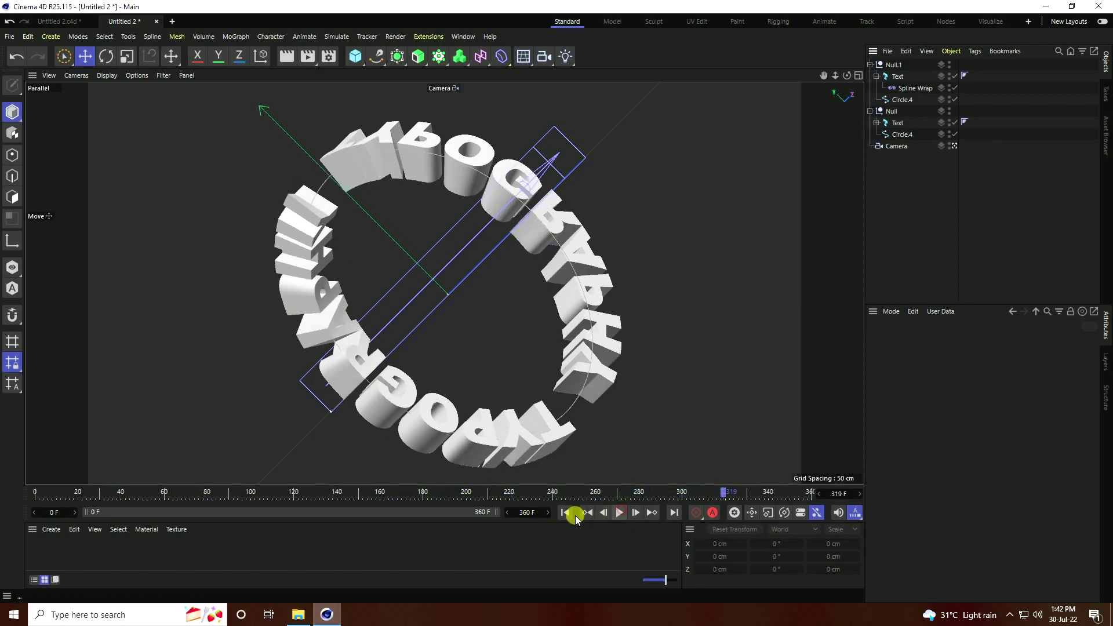
{"action": "left_click", "coordinate": [565, 512]}
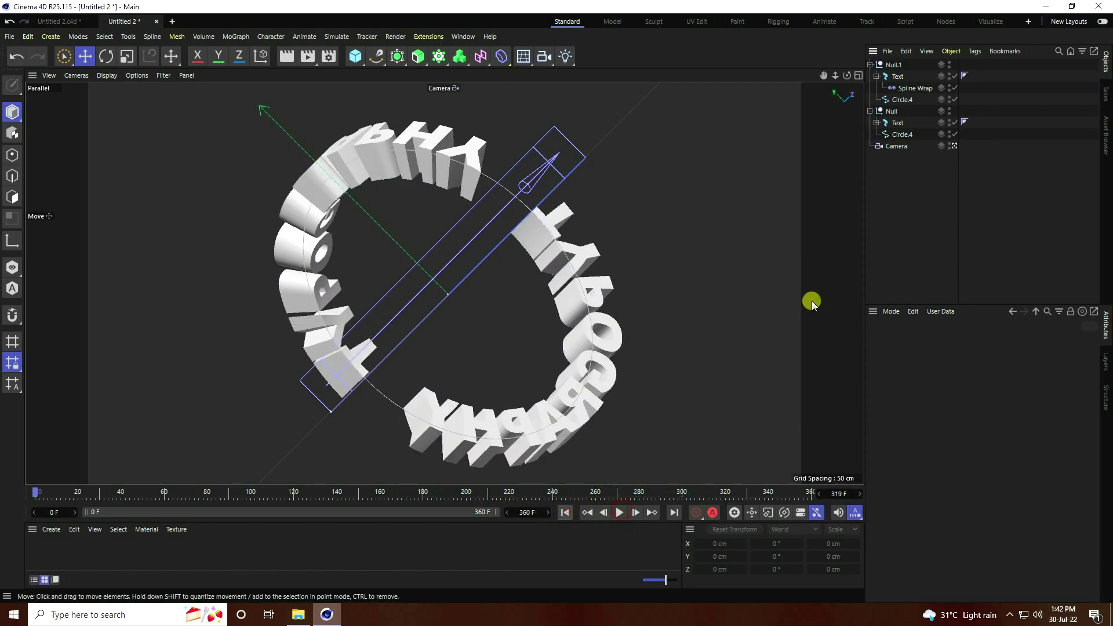
{"action": "left_click", "coordinate": [355, 57]}
Step: Nest Null and Null.1 inside Null.2, then paste a duplicate of the Null.2 group
{"action": "left_click", "coordinate": [870, 76]}
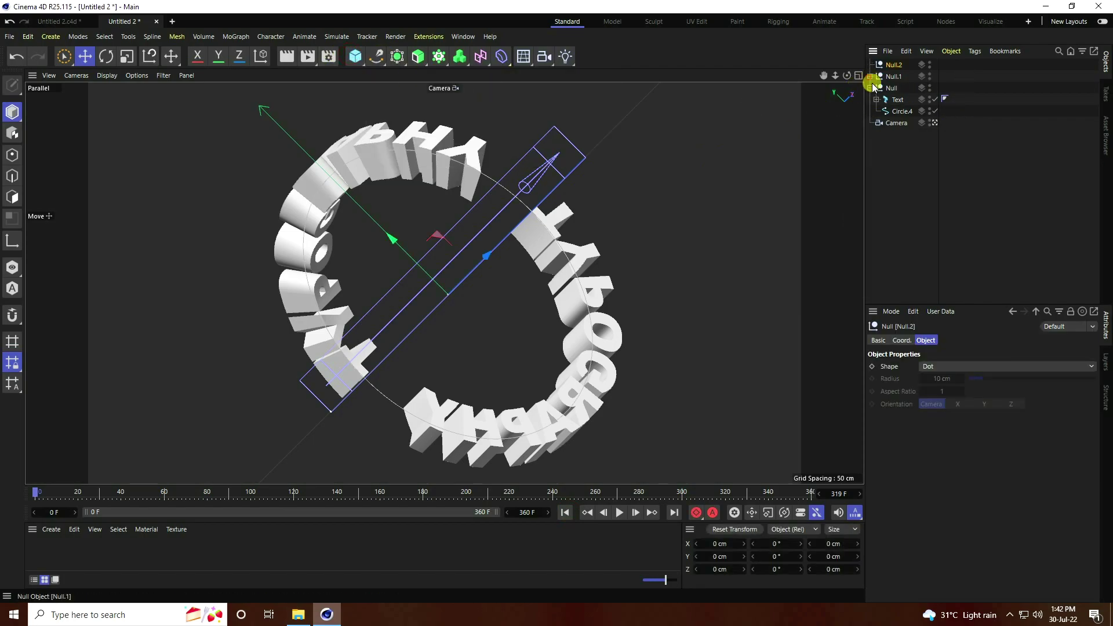
{"action": "left_click", "coordinate": [870, 87]}
{"action": "left_click", "coordinate": [896, 79]}
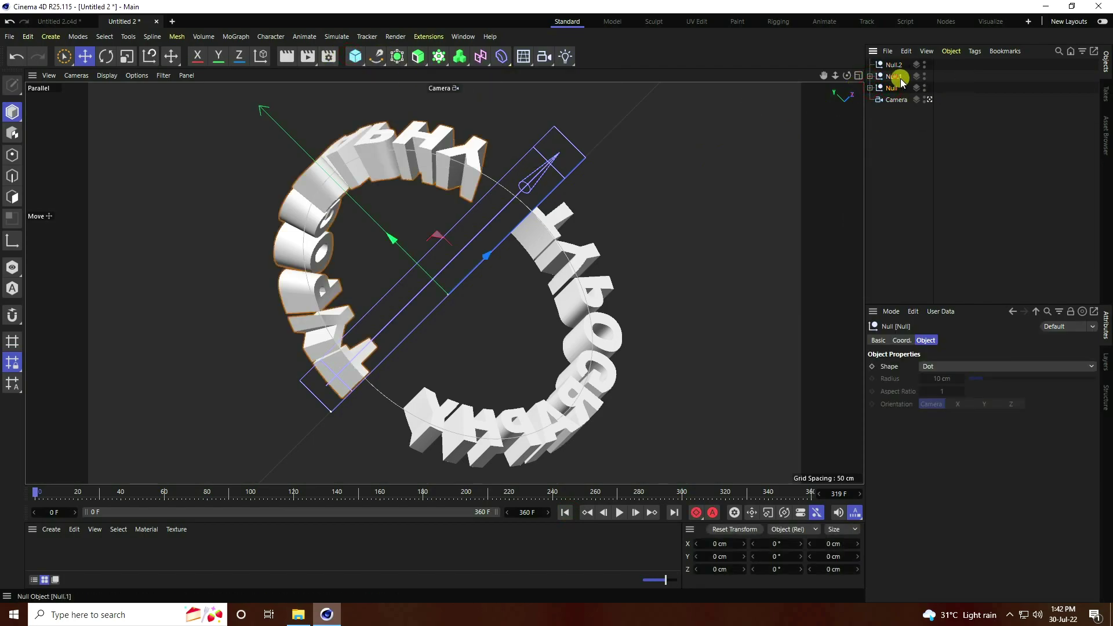
{"action": "key", "text": "shift+Down"}
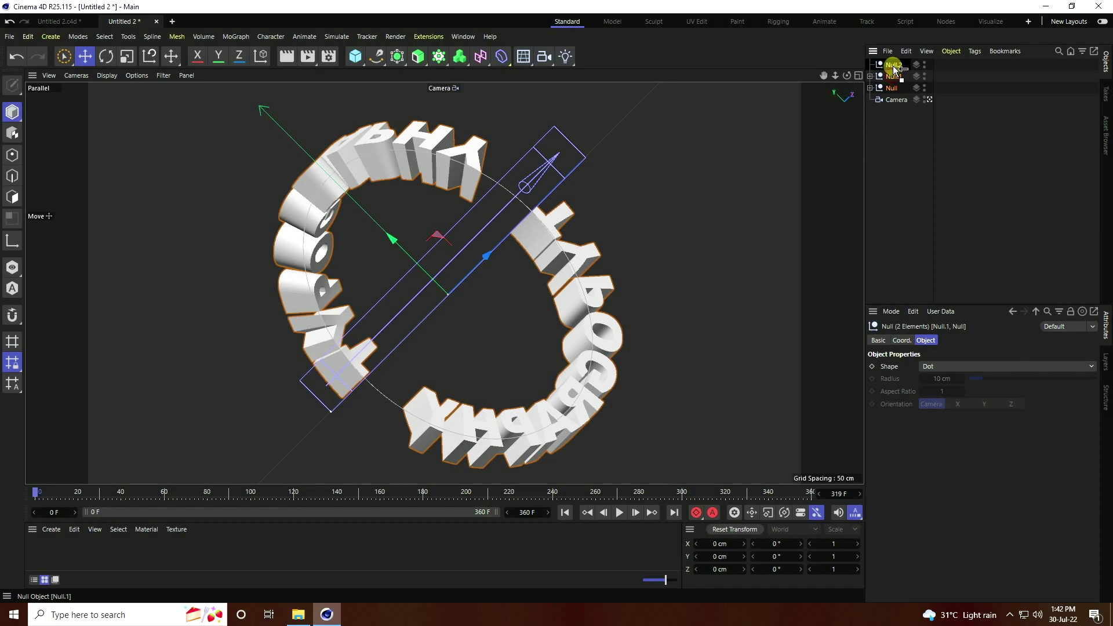
{"action": "left_click_drag", "start_coordinate": [896, 68], "coordinate": [894, 66]}
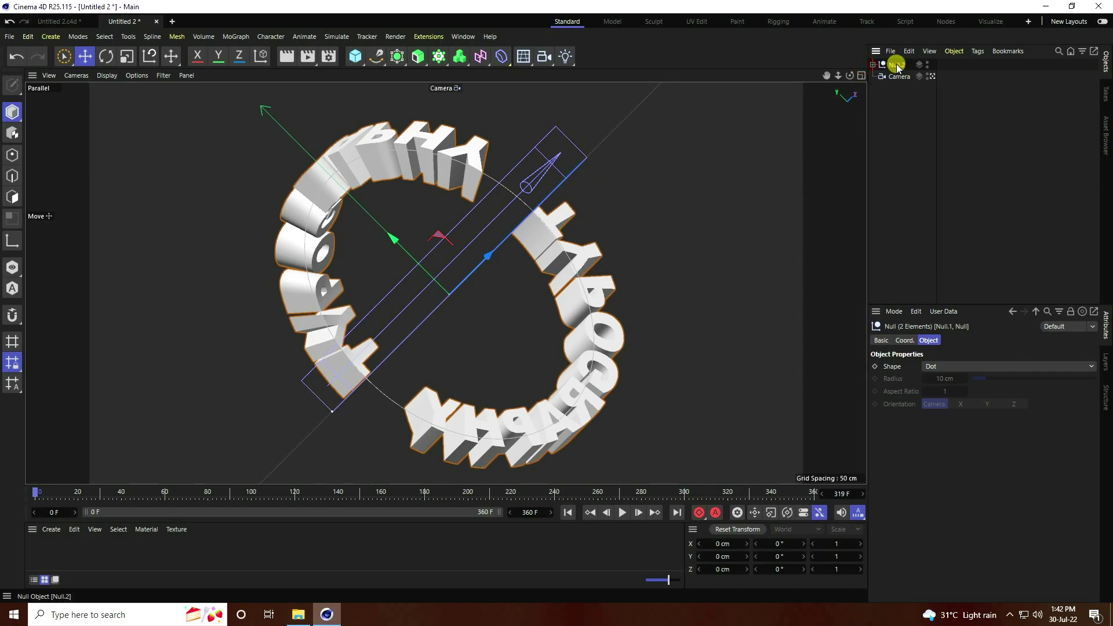
{"action": "left_click", "coordinate": [897, 65]}
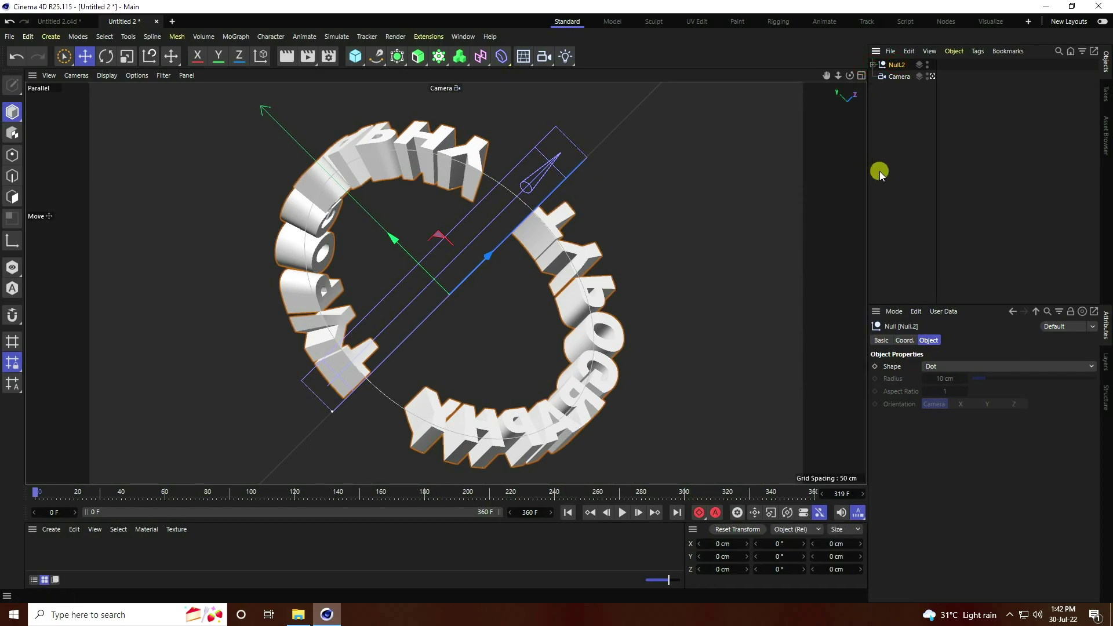
{"action": "key", "text": "ctrl+v"}
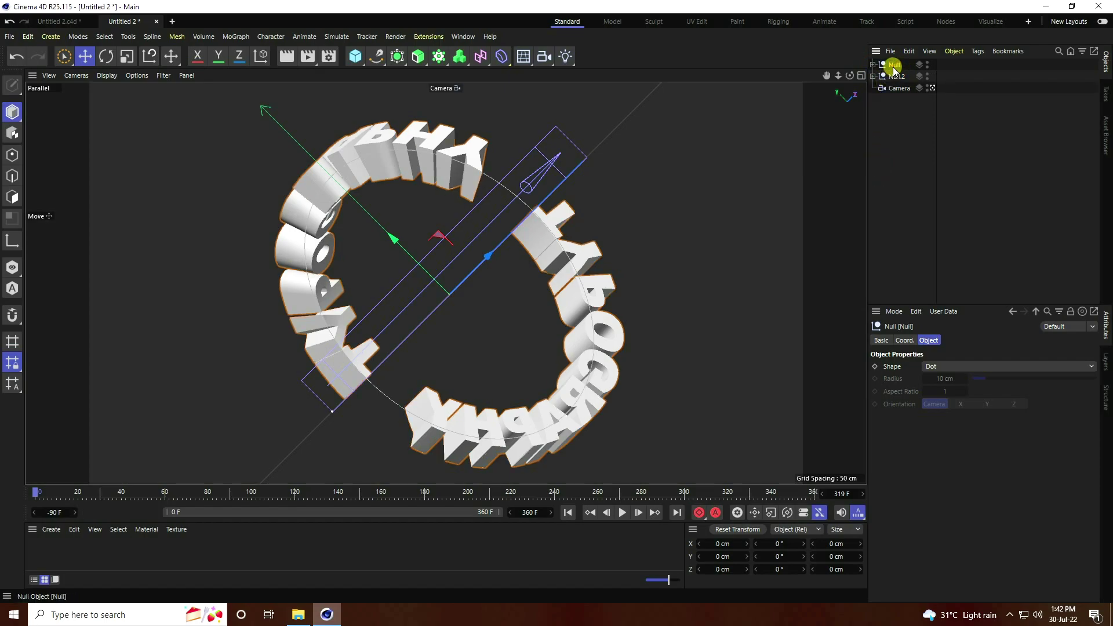
Step: Scale the duplicated ring group down to 0.5 to form a smaller inner ring
{"action": "left_click", "coordinate": [906, 341]}
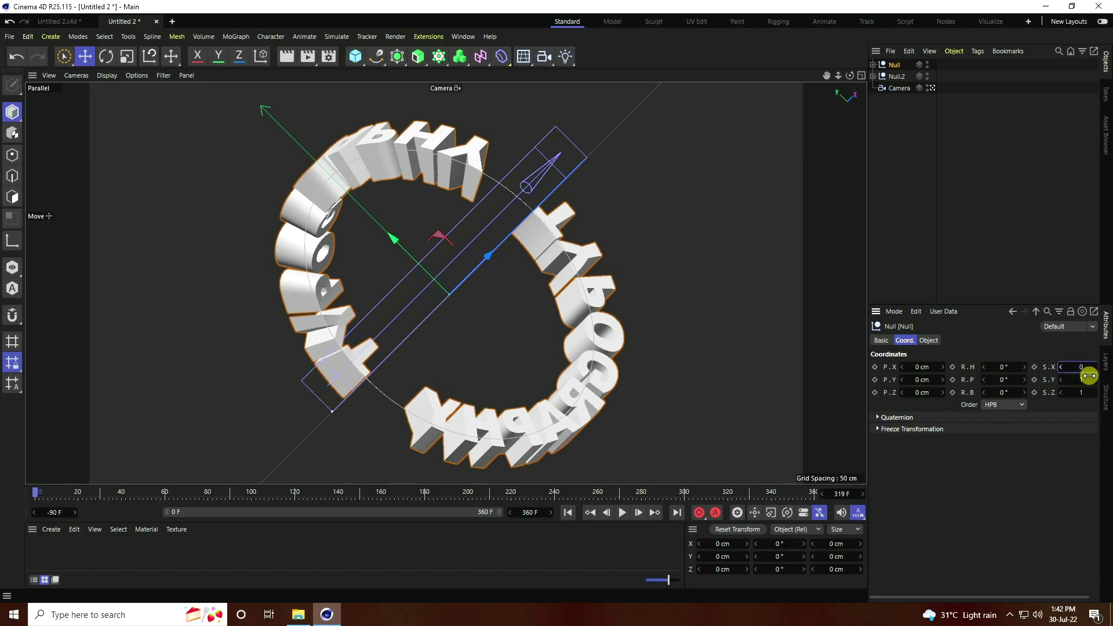
{"action": "left_click_drag", "start_coordinate": [1089, 376], "coordinate": [1089, 376]}
{"action": "key", "text": "Tab"}
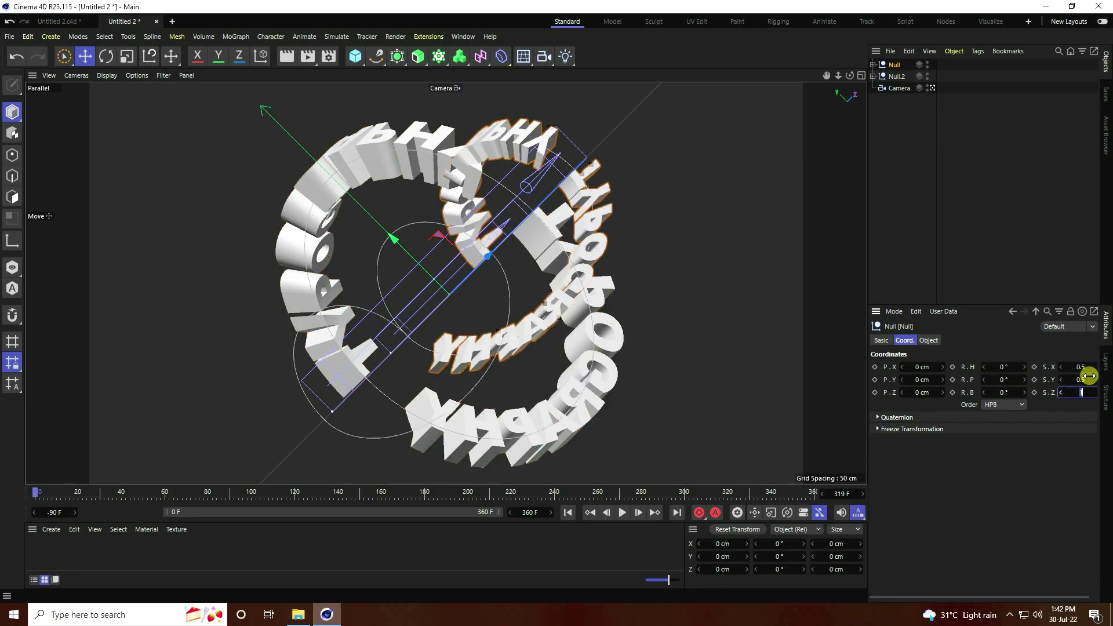
{"action": "type", "text": "0.5"}
{"action": "key", "text": "Return"}
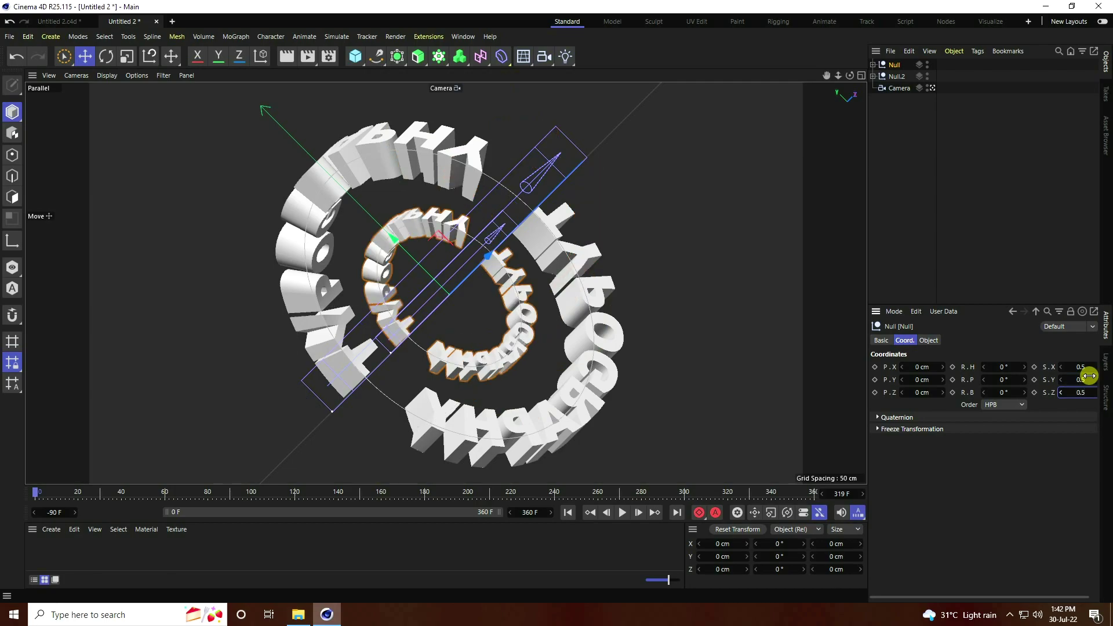
Step: Play the animation from frame 0 to preview both rotating rings, then stop
{"action": "left_click", "coordinate": [571, 513]}
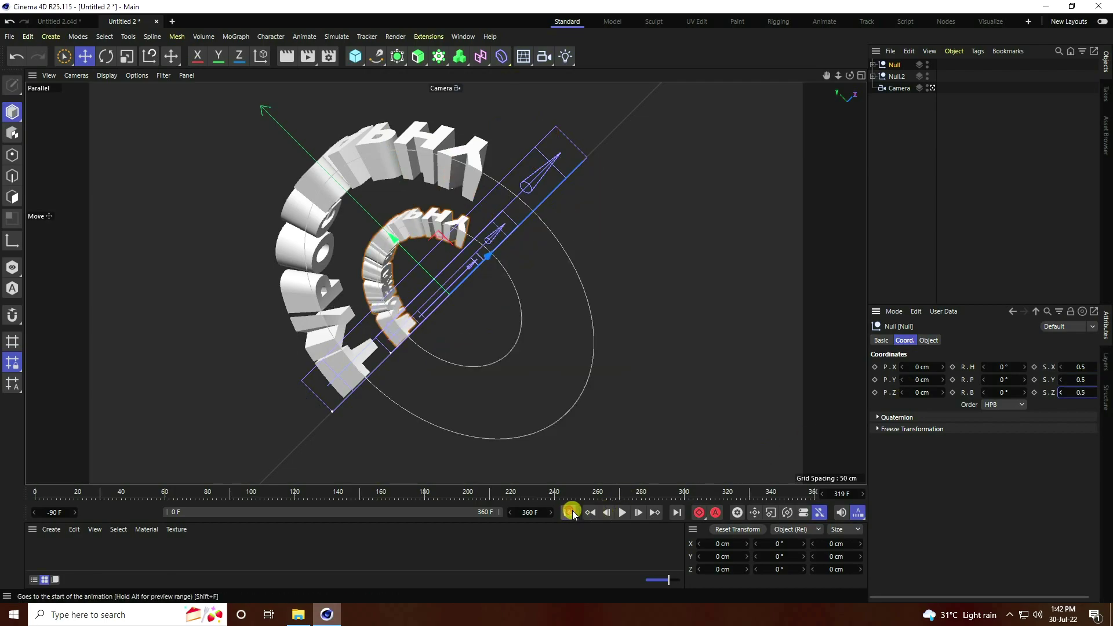
{"action": "left_click", "coordinate": [621, 513]}
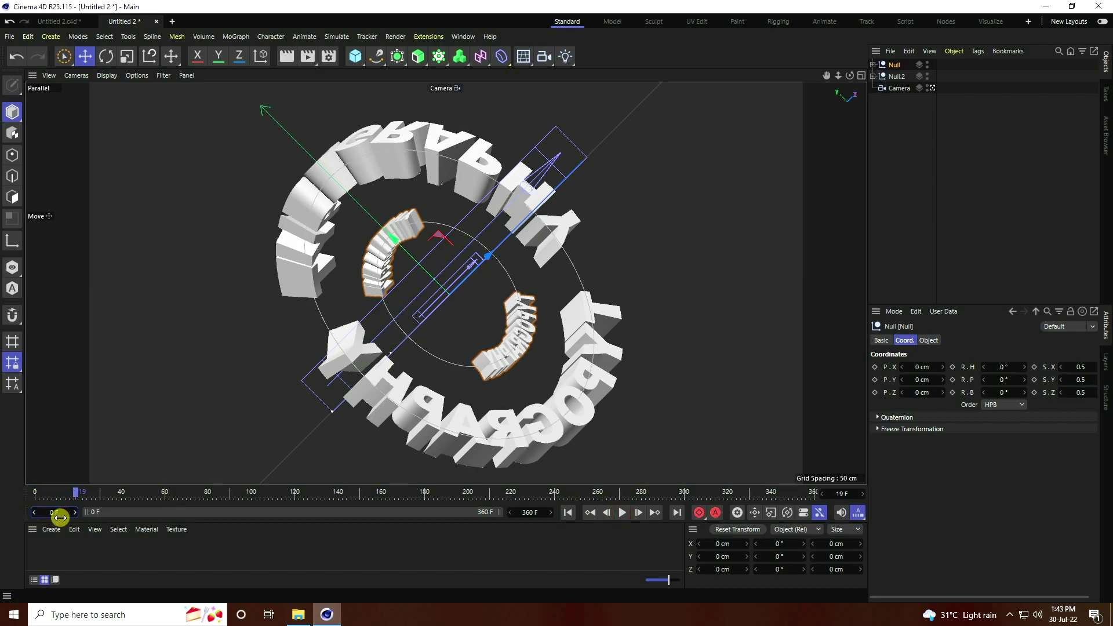
{"action": "left_click", "coordinate": [568, 512]}
{"action": "left_click", "coordinate": [622, 513]}
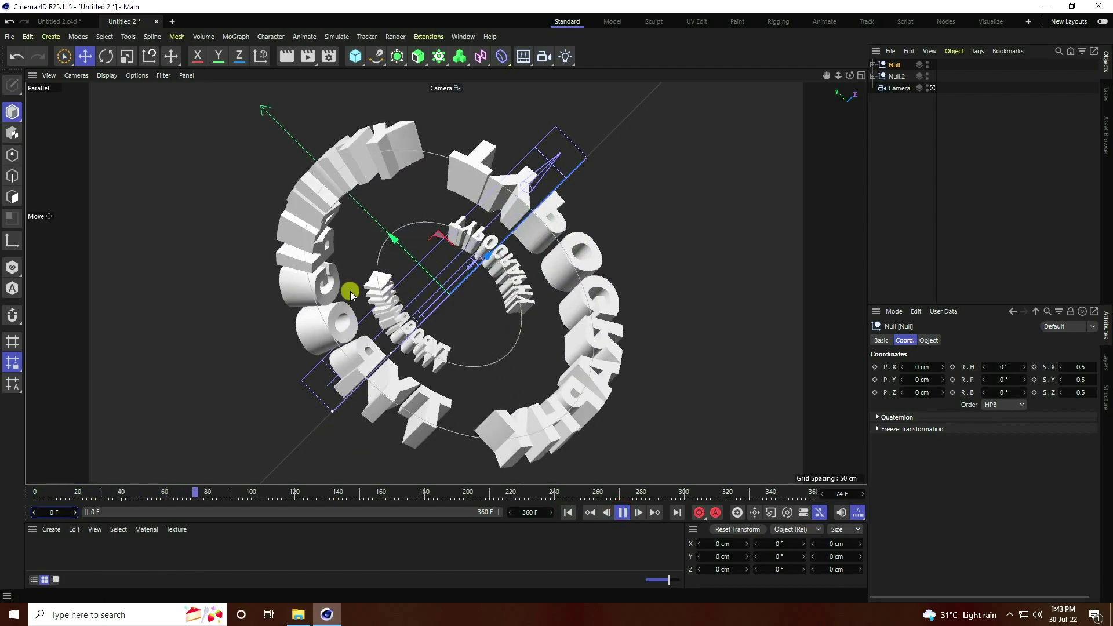
{"action": "left_click", "coordinate": [624, 512]}
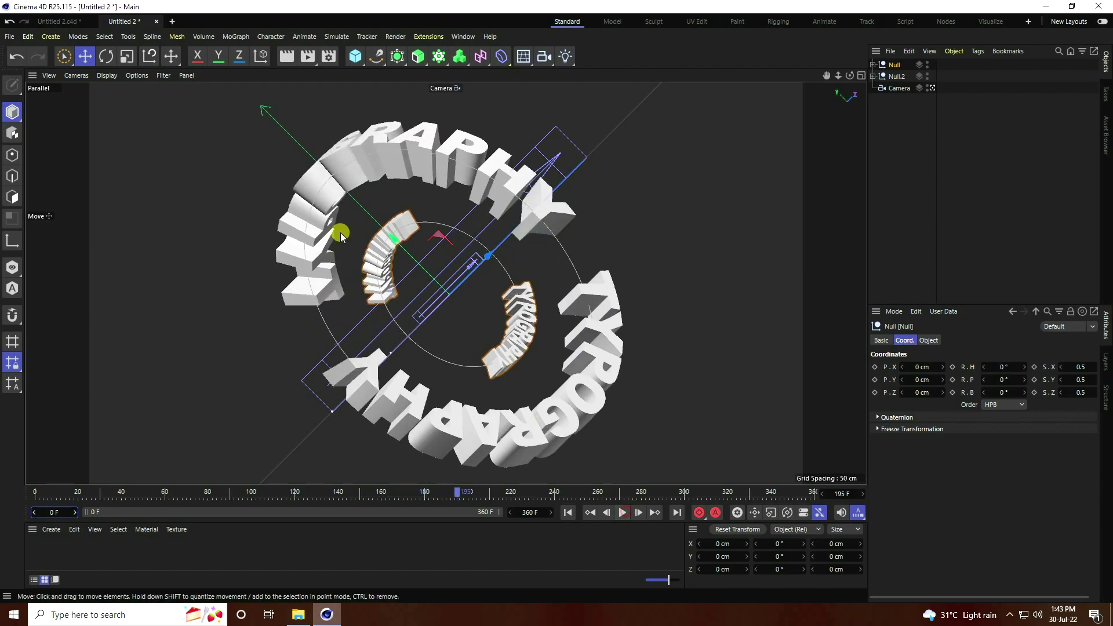
Step: Expand the nested Nulls and set the first inner Text's Height to 135 cm
{"action": "left_click", "coordinate": [873, 65]}
{"action": "left_click", "coordinate": [880, 88]}
{"action": "left_click", "coordinate": [880, 76]}
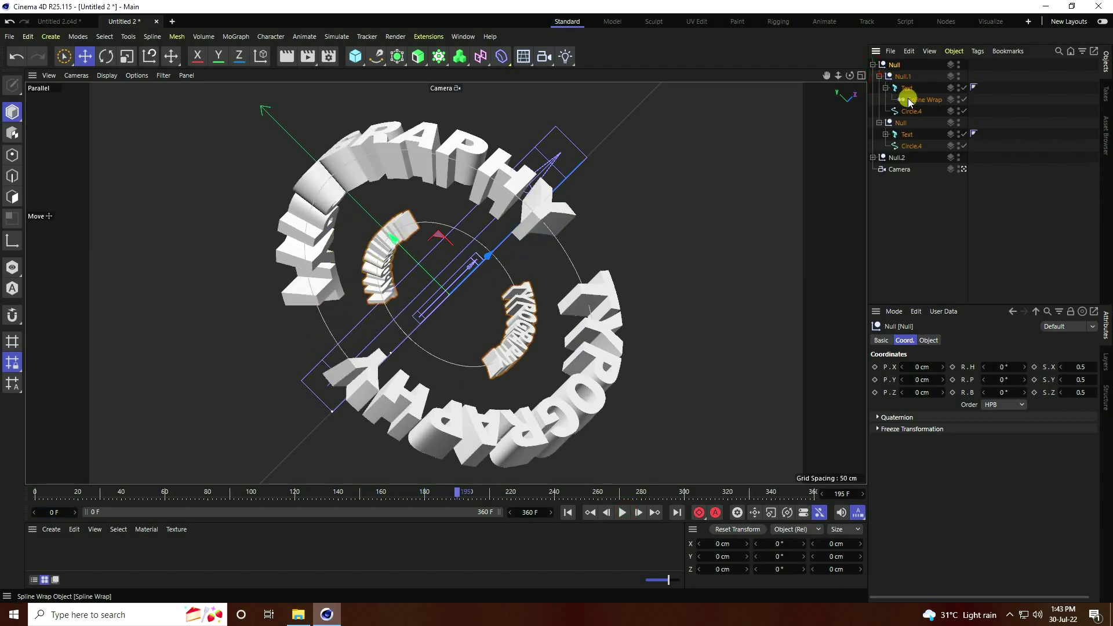
{"action": "left_click", "coordinate": [908, 134]}
{"action": "left_click", "coordinate": [953, 341]}
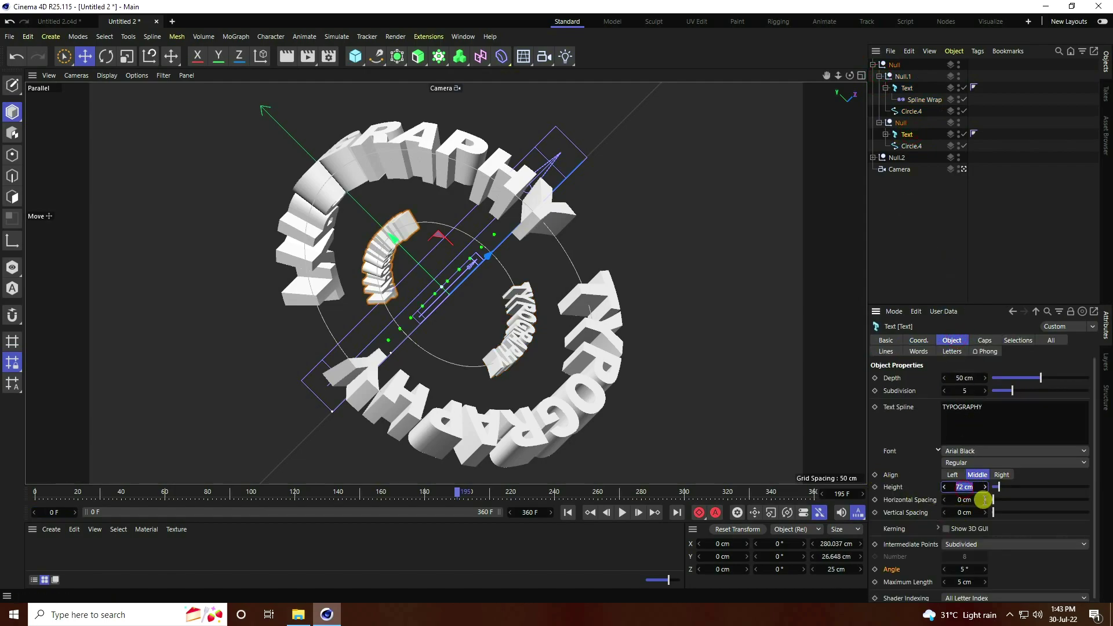
{"action": "key", "text": "Return"}
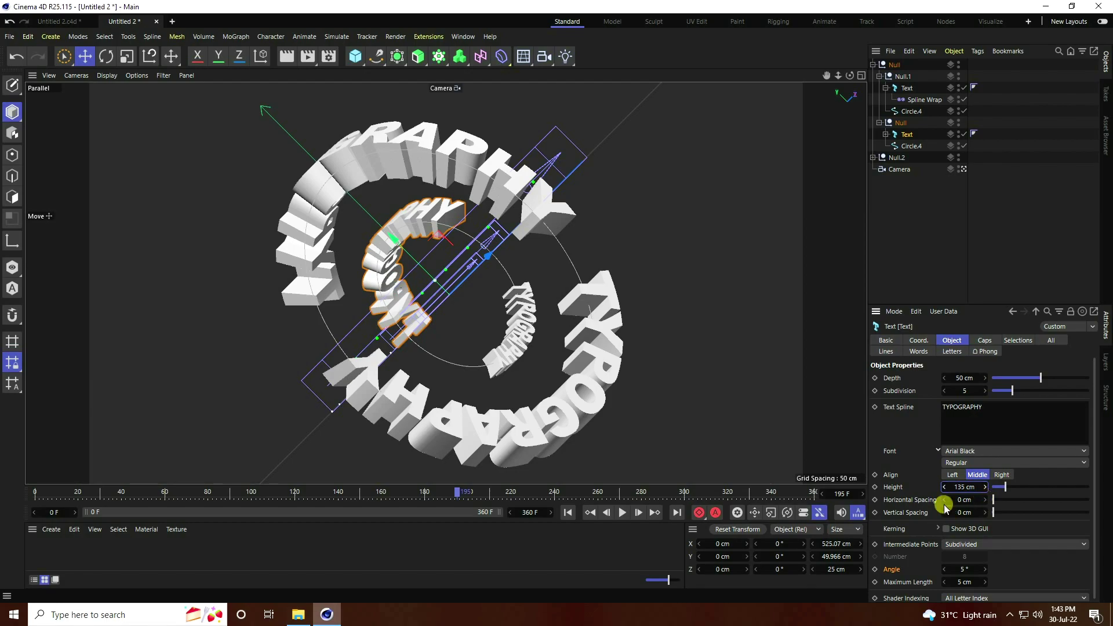
Step: Set the Text under Null.1 to 135 cm Height and replay the animation from frame 0
{"action": "left_click", "coordinate": [907, 88]}
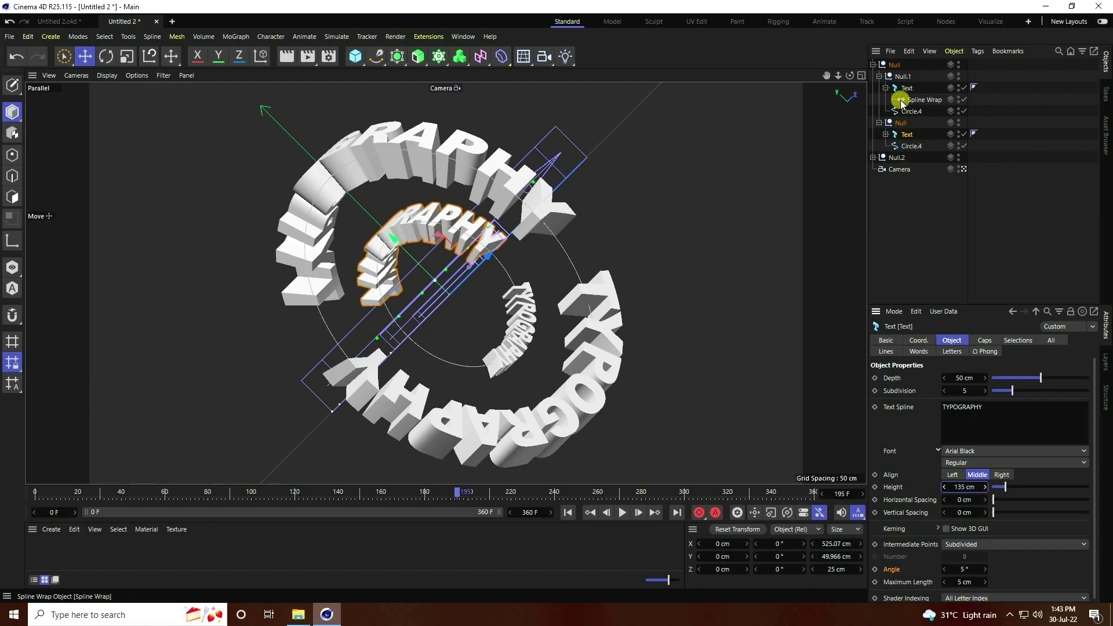
{"action": "left_click", "coordinate": [964, 487]}
{"action": "type", "text": "135"}
{"action": "key", "text": "Return"}
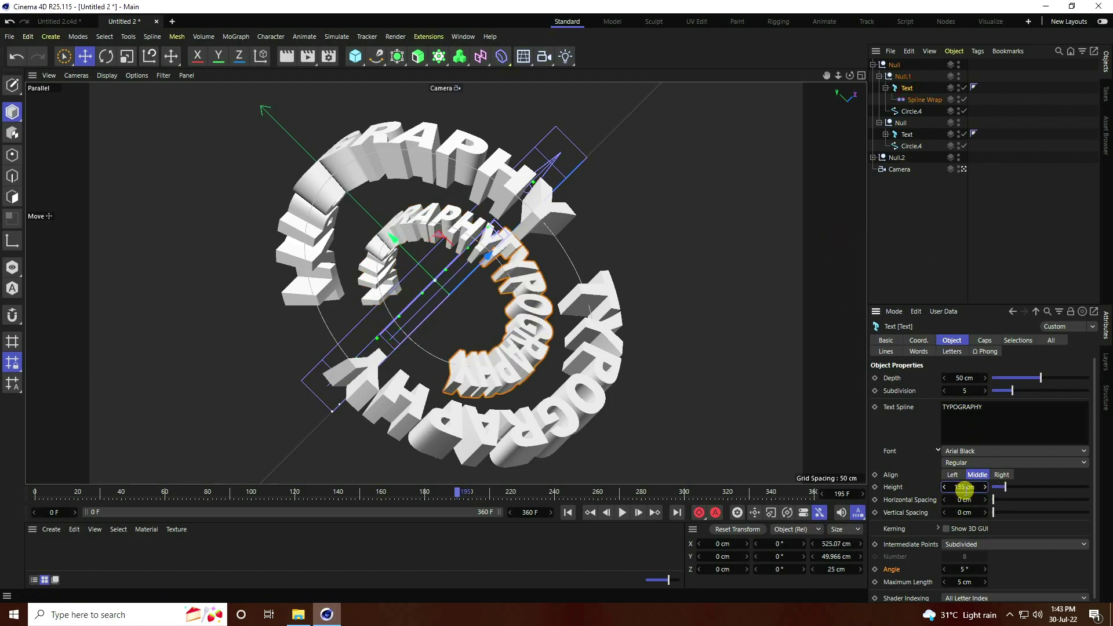
{"action": "left_click", "coordinate": [568, 513]}
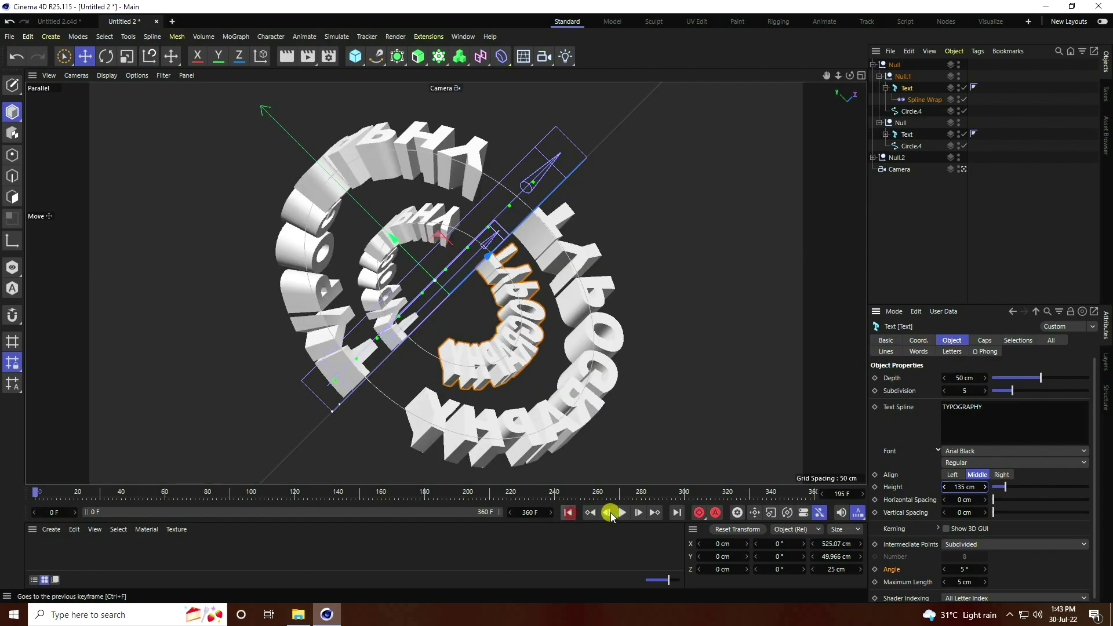
{"action": "left_click", "coordinate": [624, 512]}
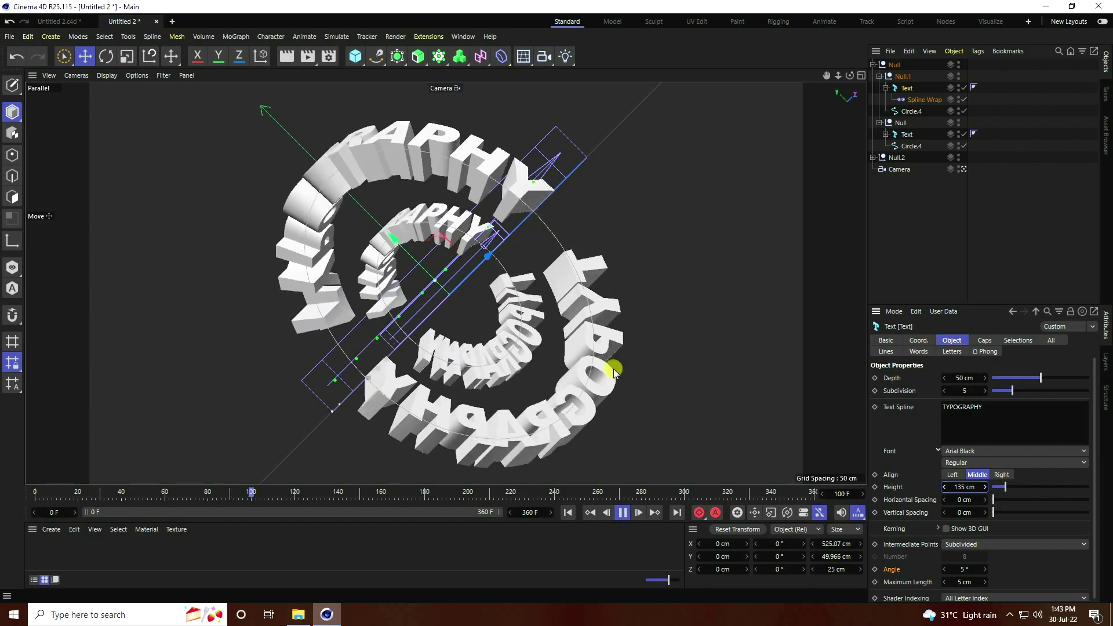
{"action": "left_click", "coordinate": [911, 218]}
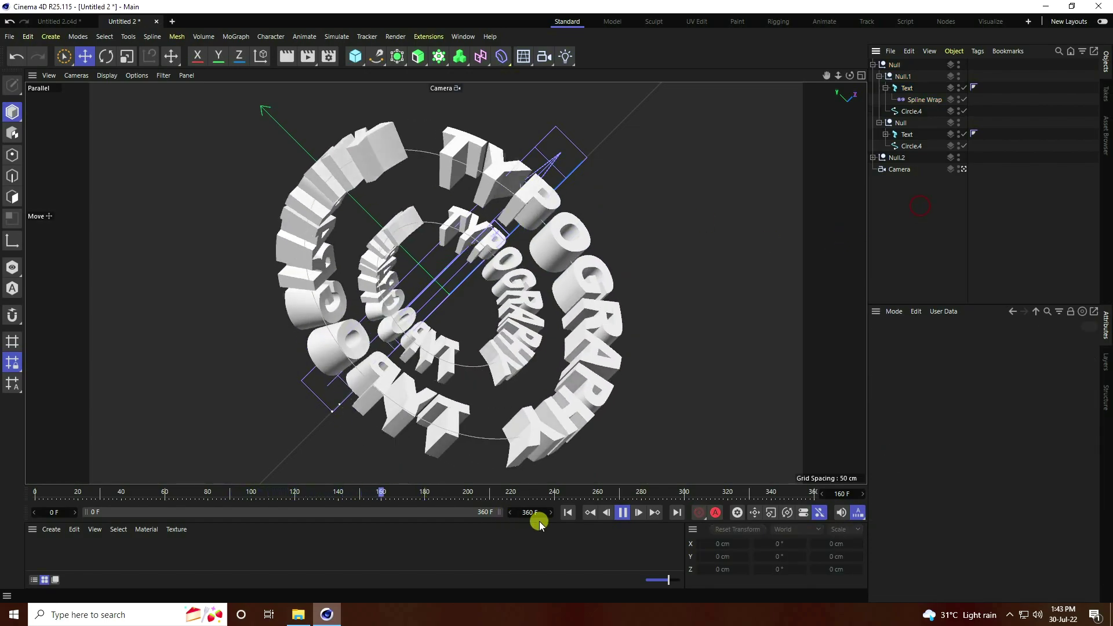
{"action": "left_click", "coordinate": [622, 512]}
{"action": "left_click", "coordinate": [58, 22]}
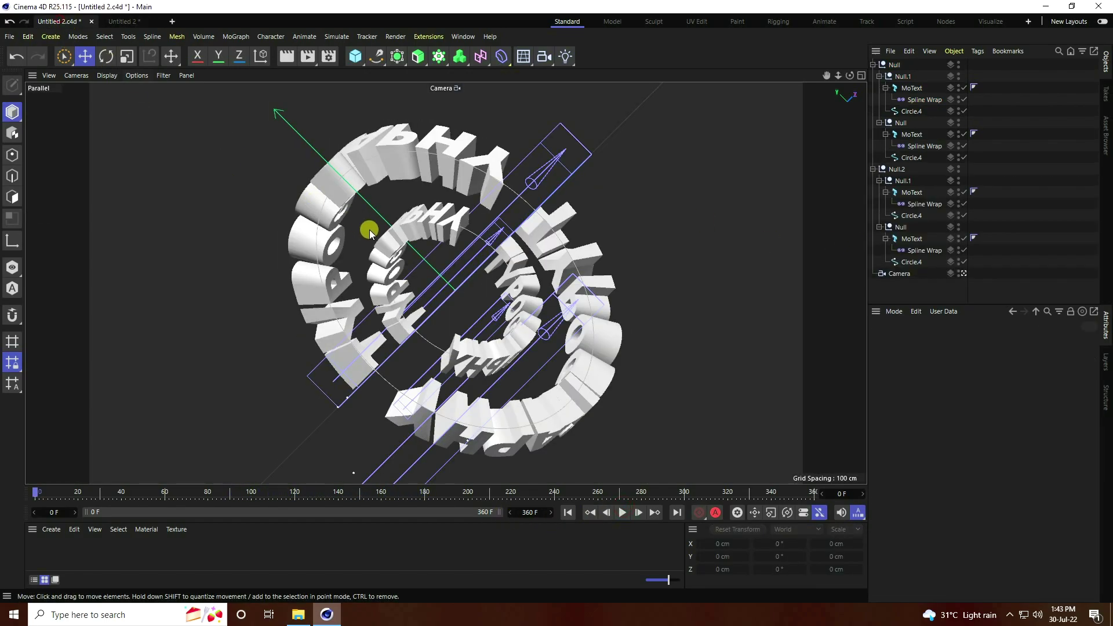
{"action": "left_click", "coordinate": [622, 512]}
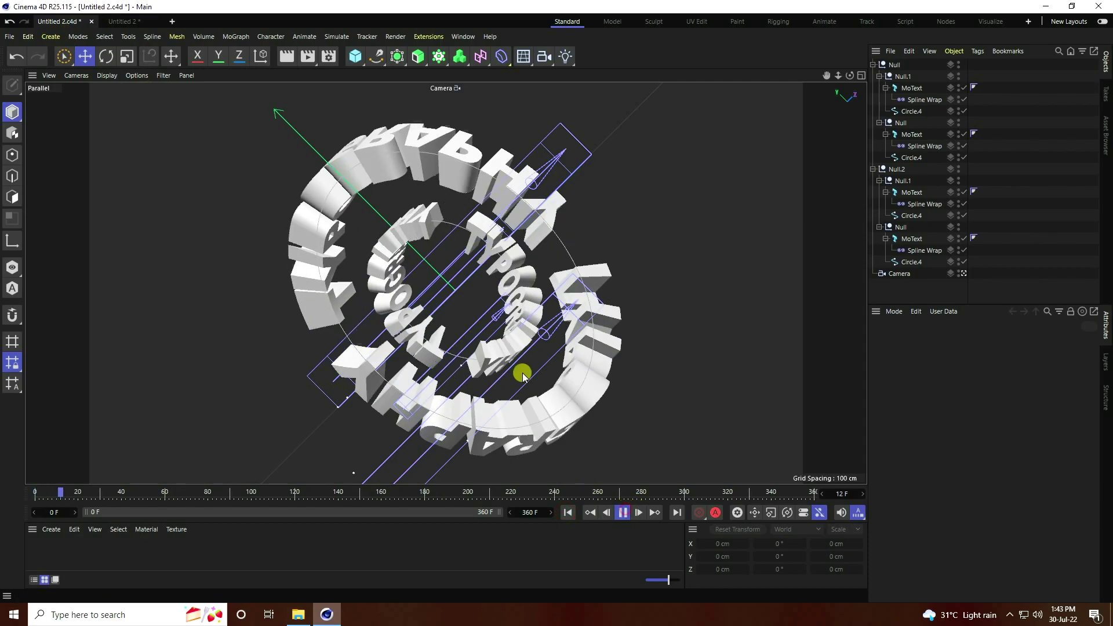
{"action": "left_click", "coordinate": [622, 512]}
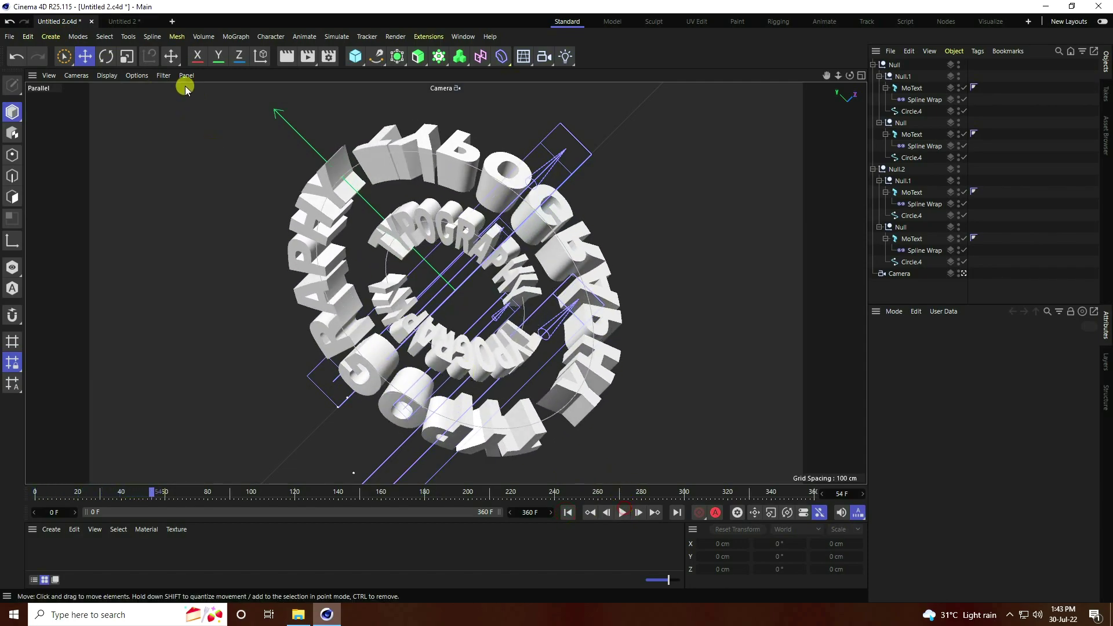
{"action": "left_click", "coordinate": [120, 22]}
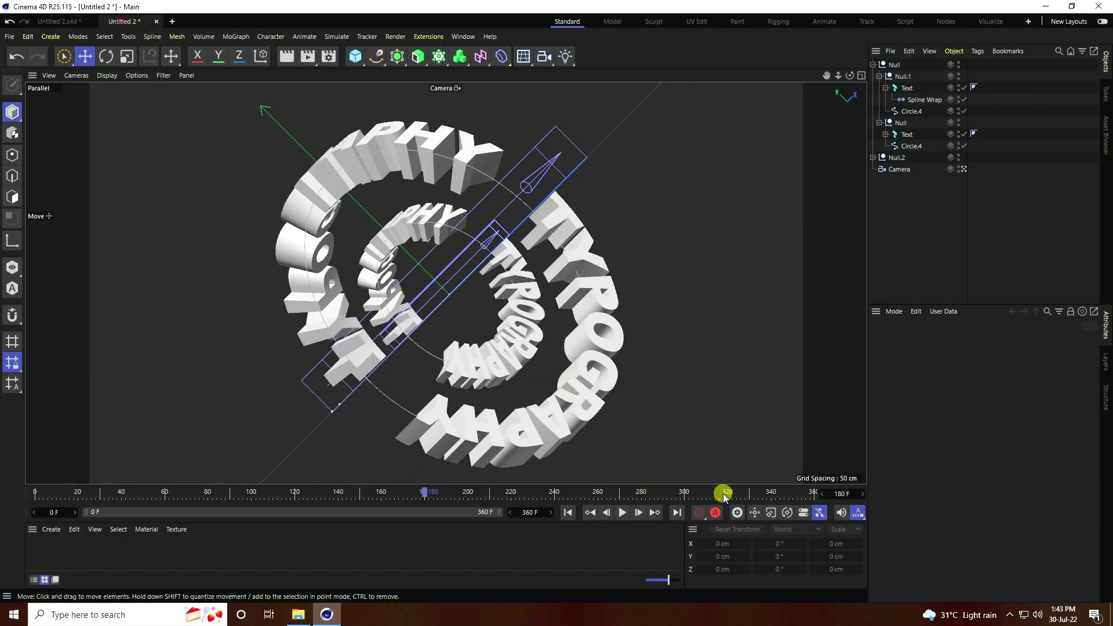
{"action": "left_click", "coordinate": [567, 512]}
{"action": "left_click", "coordinate": [622, 512]}
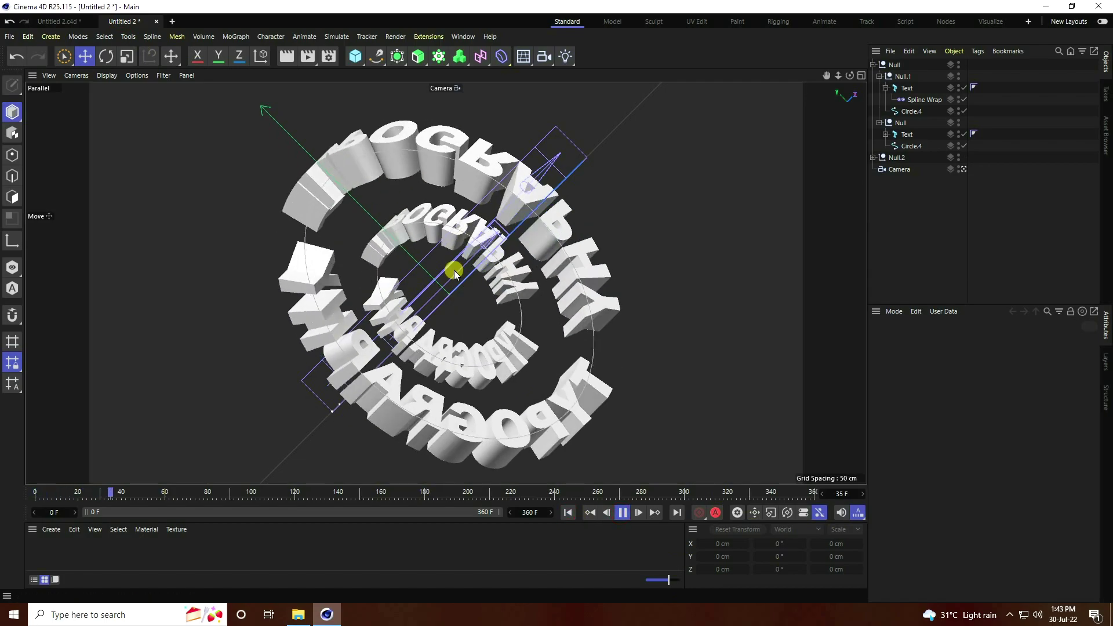
{"action": "left_click", "coordinate": [623, 513]}
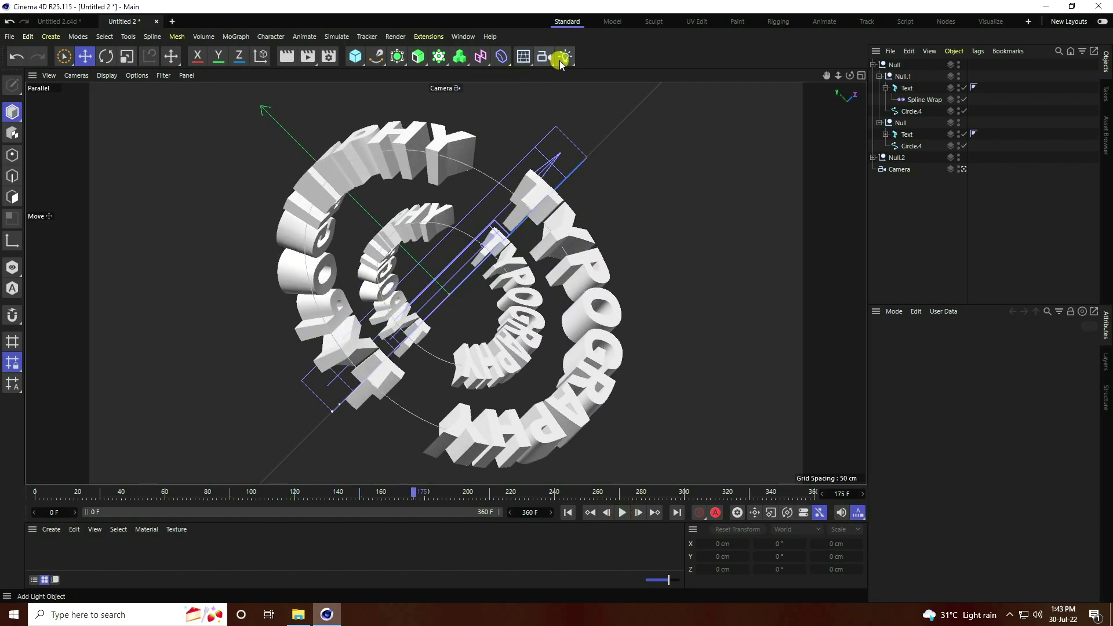
Step: Add a Physical Sky object to the scene
{"action": "left_click", "coordinate": [560, 60]}
{"action": "left_click", "coordinate": [544, 56]}
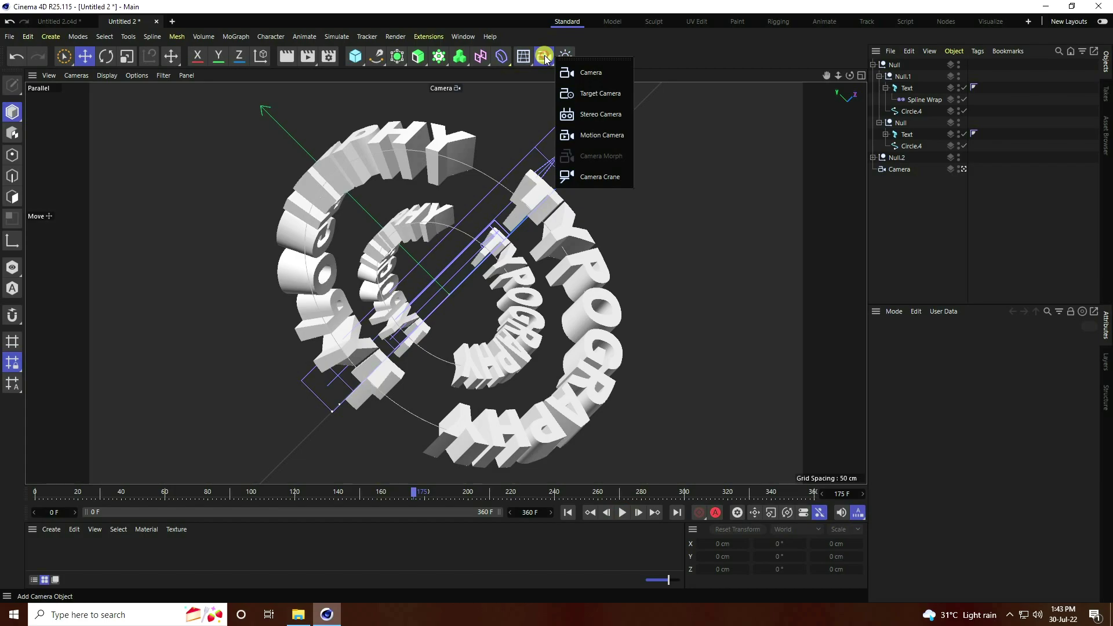
{"action": "left_click", "coordinate": [523, 56]}
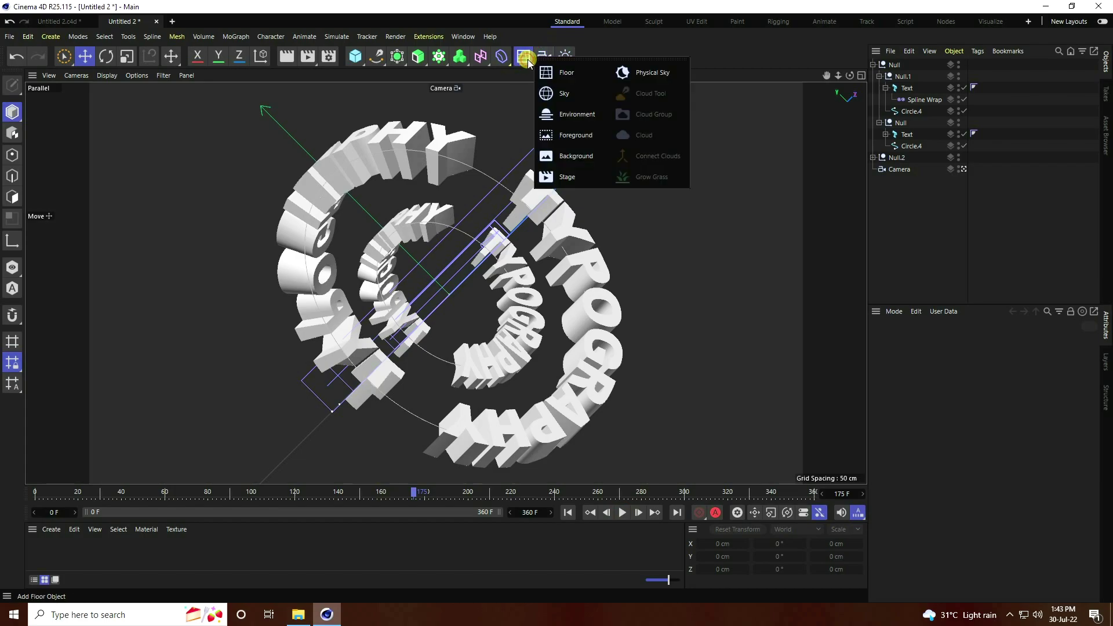
{"action": "left_click", "coordinate": [629, 69]}
Step: Add Ambient Occlusion and Global Illumination effects in Render Settings
{"action": "left_click", "coordinate": [328, 57]}
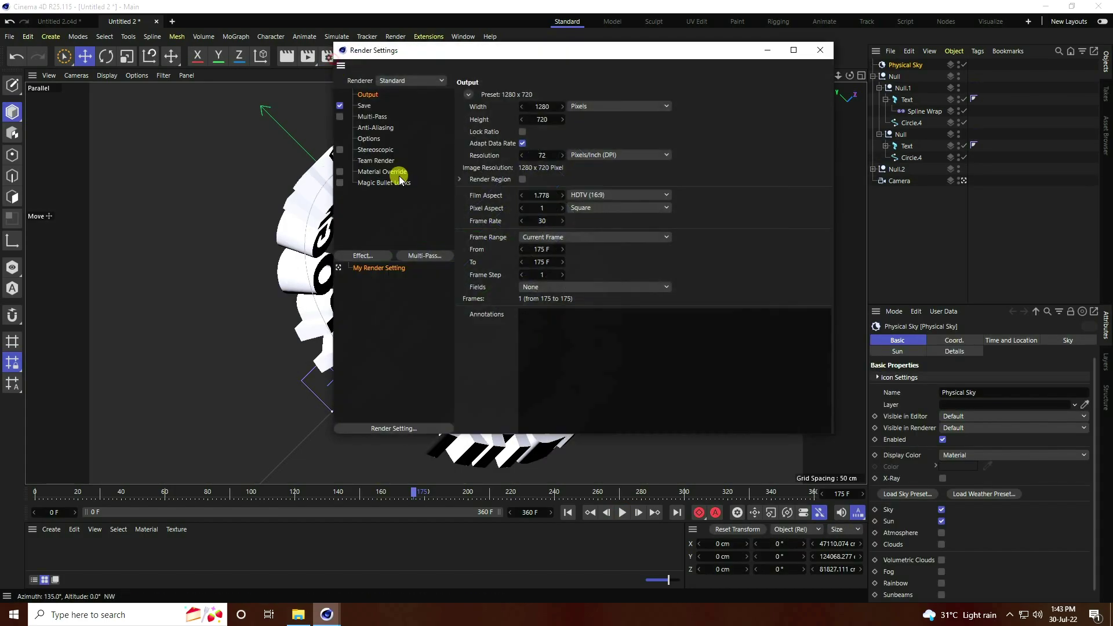
{"action": "left_click", "coordinate": [361, 256]}
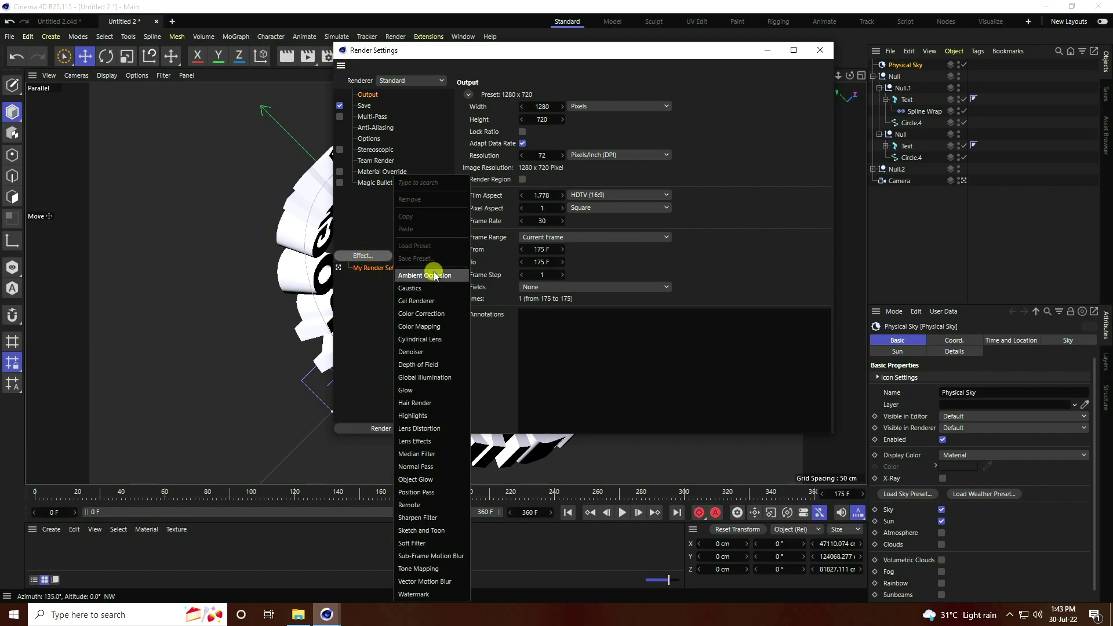
{"action": "left_click", "coordinate": [434, 276]}
{"action": "left_click", "coordinate": [371, 256]}
{"action": "left_click", "coordinate": [417, 378]}
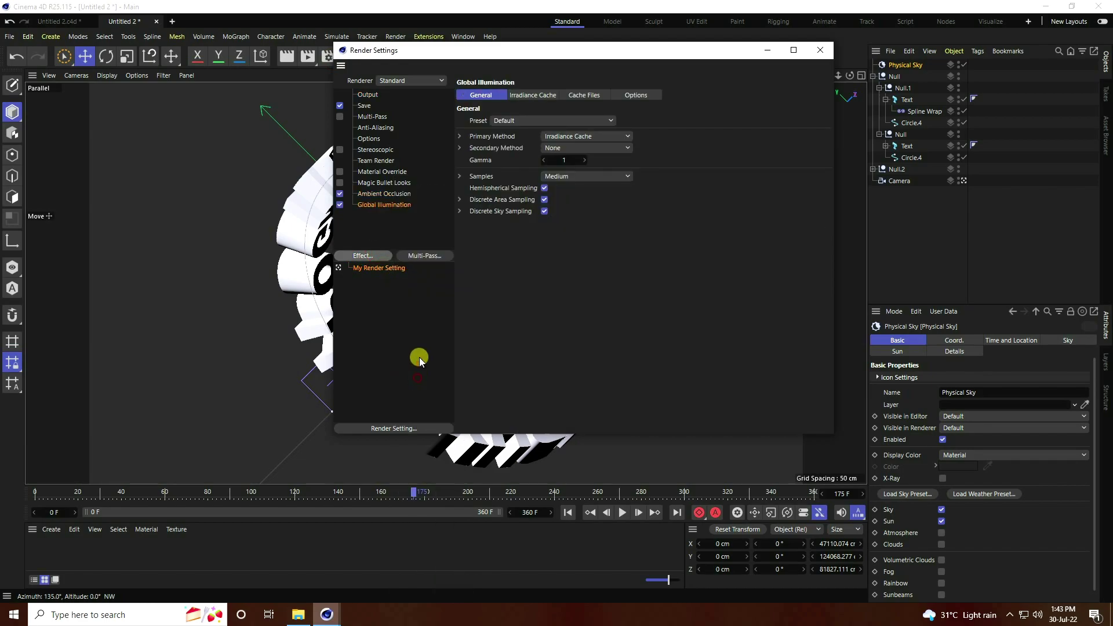
Step: Set anti-aliasing to Best and render the current frame to the Picture Viewer
{"action": "left_click", "coordinate": [376, 128]}
{"action": "left_click", "coordinate": [565, 96]}
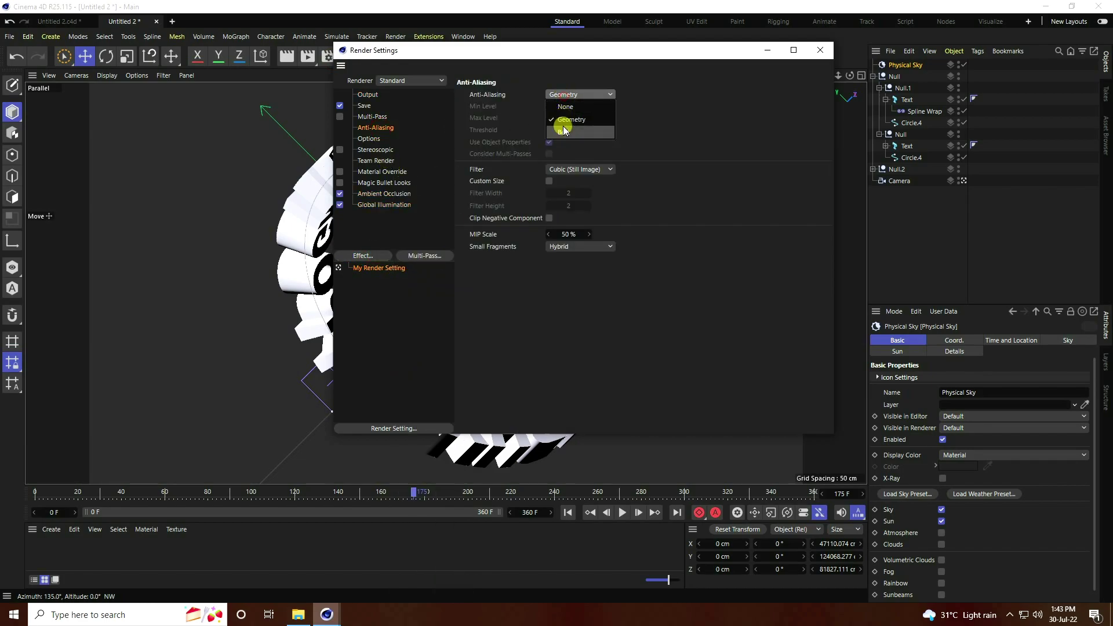
{"action": "left_click", "coordinate": [565, 128]}
{"action": "left_click", "coordinate": [821, 50]}
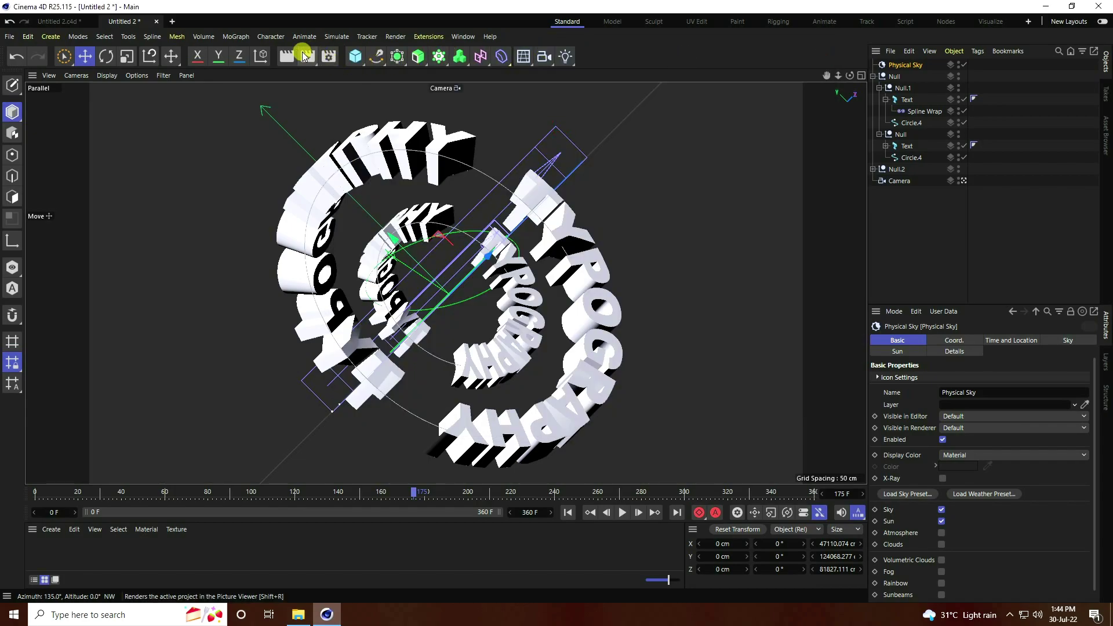
{"action": "left_click", "coordinate": [306, 57]}
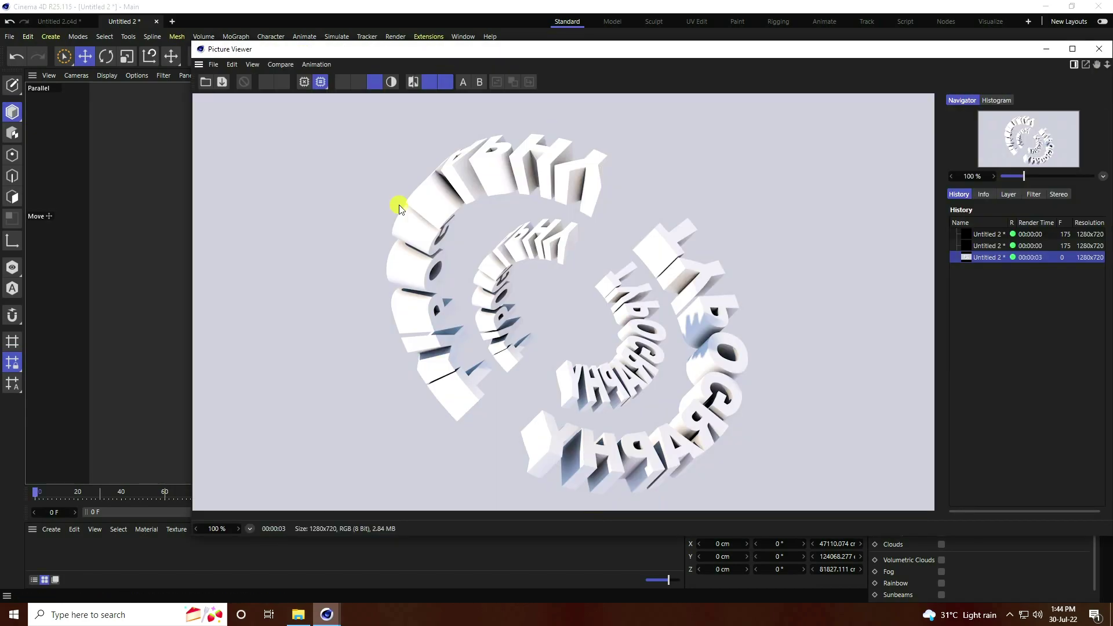